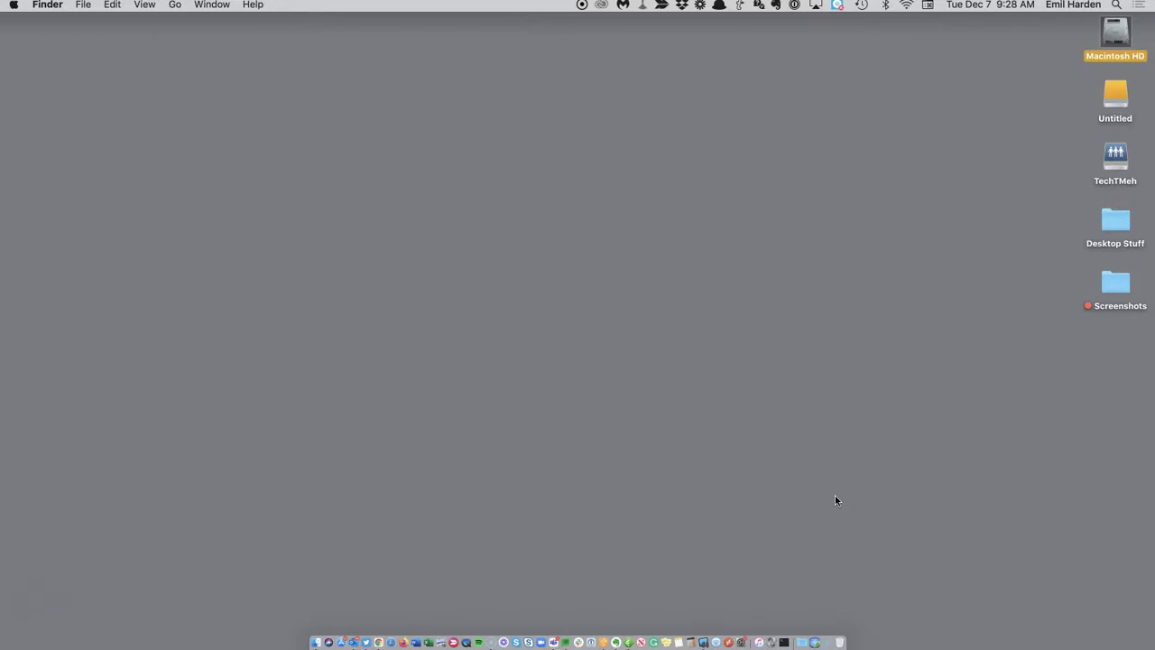
Open the Macintosh HD window and try its Icon, List and Column views.
double_click(1119, 29)
left_click_drag(660, 106, 669, 110)
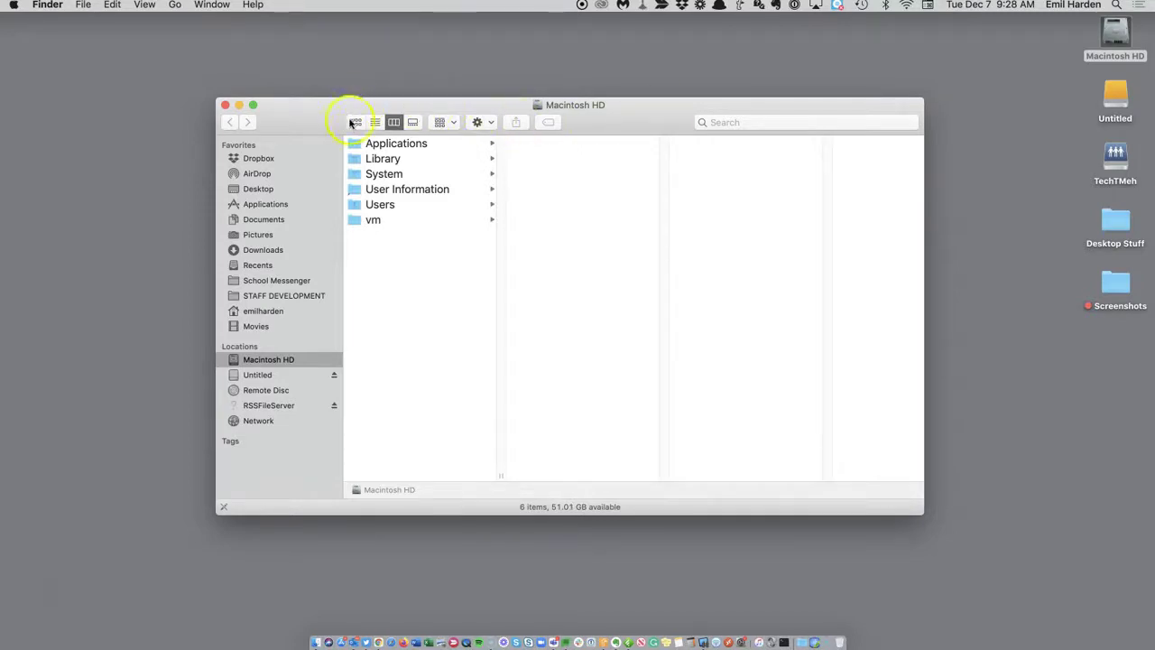
left_click(356, 124)
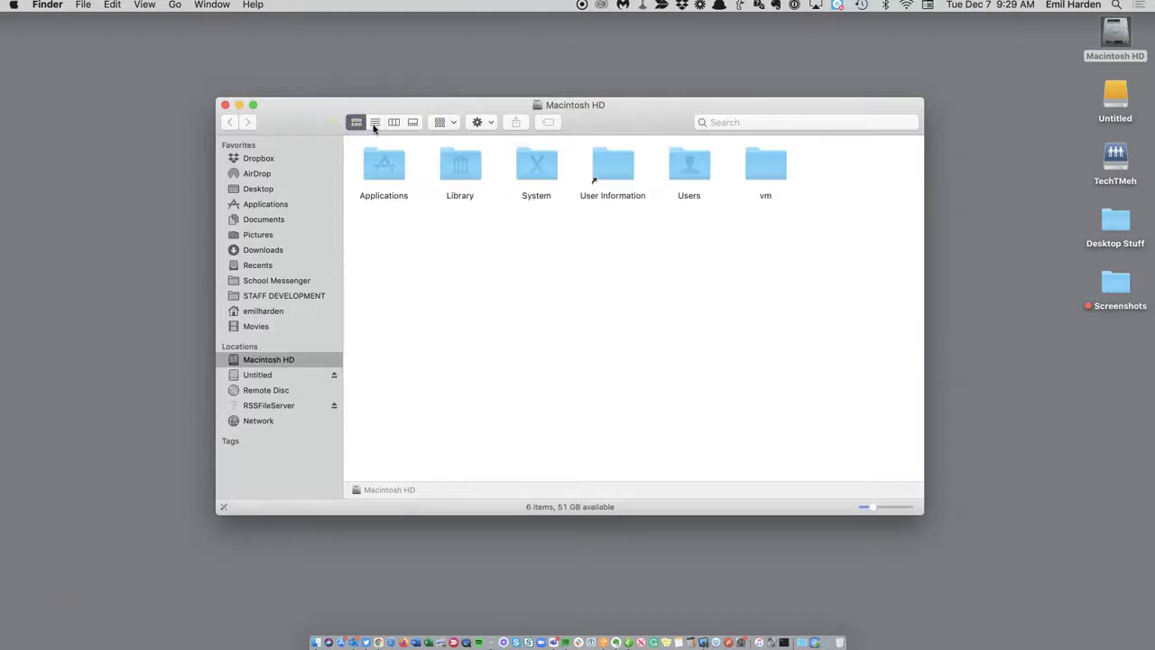
left_click(375, 124)
left_click(393, 124)
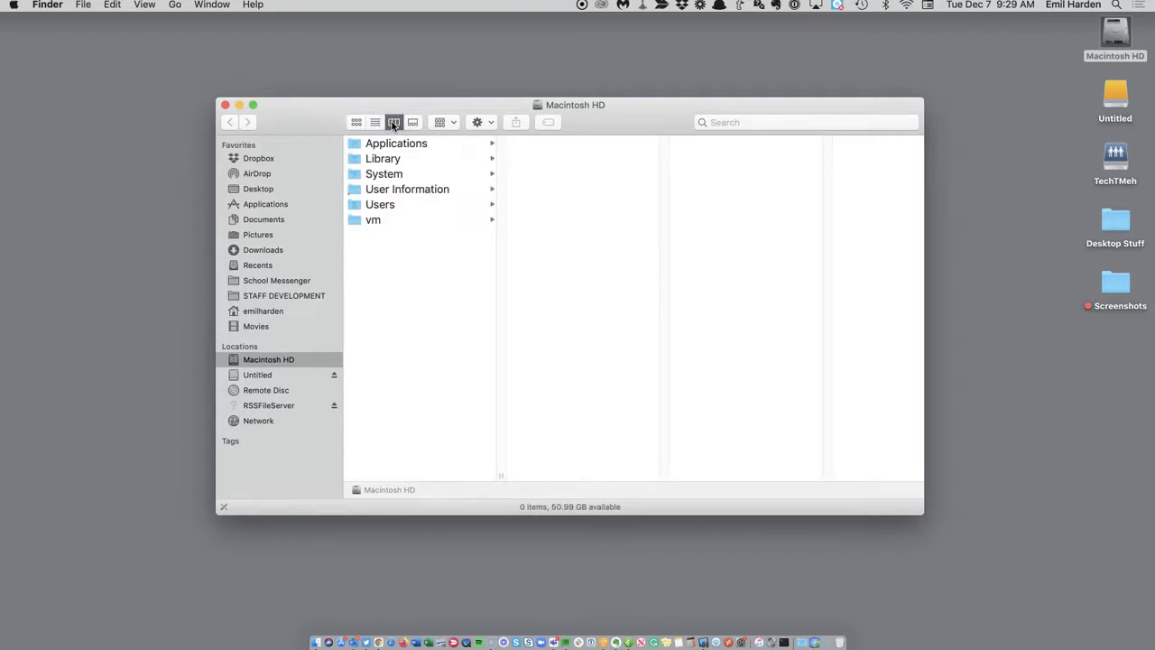
Preview the Library and System folders in Gallery view, then return to Column view.
left_click(145, 6)
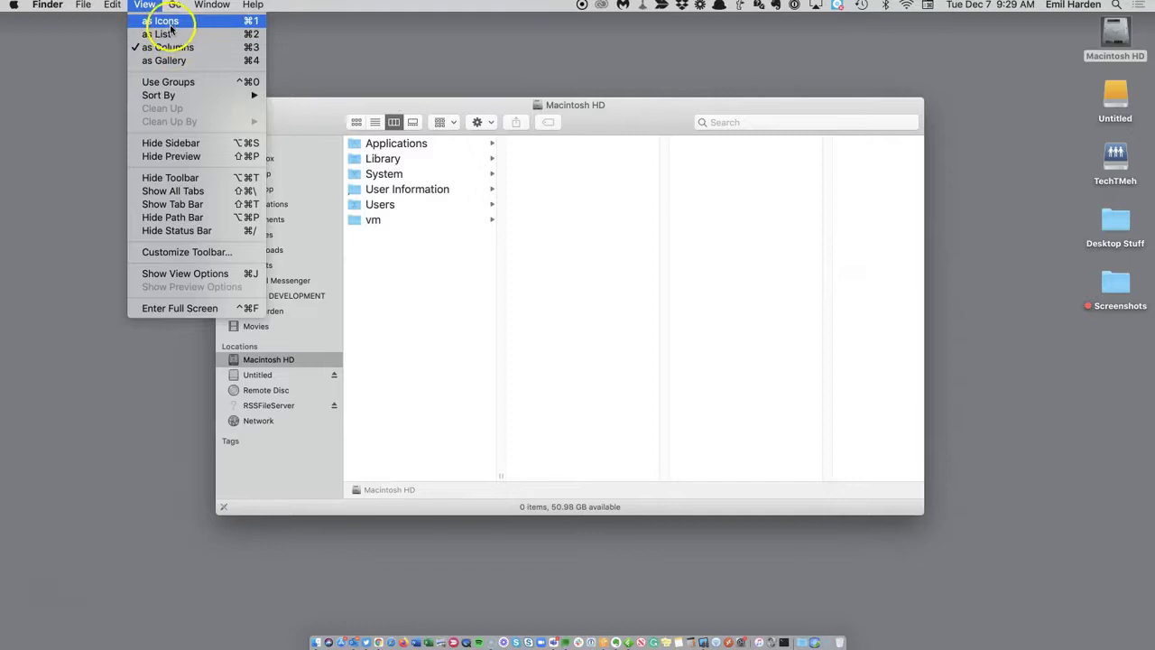
left_click(309, 36)
left_click(414, 126)
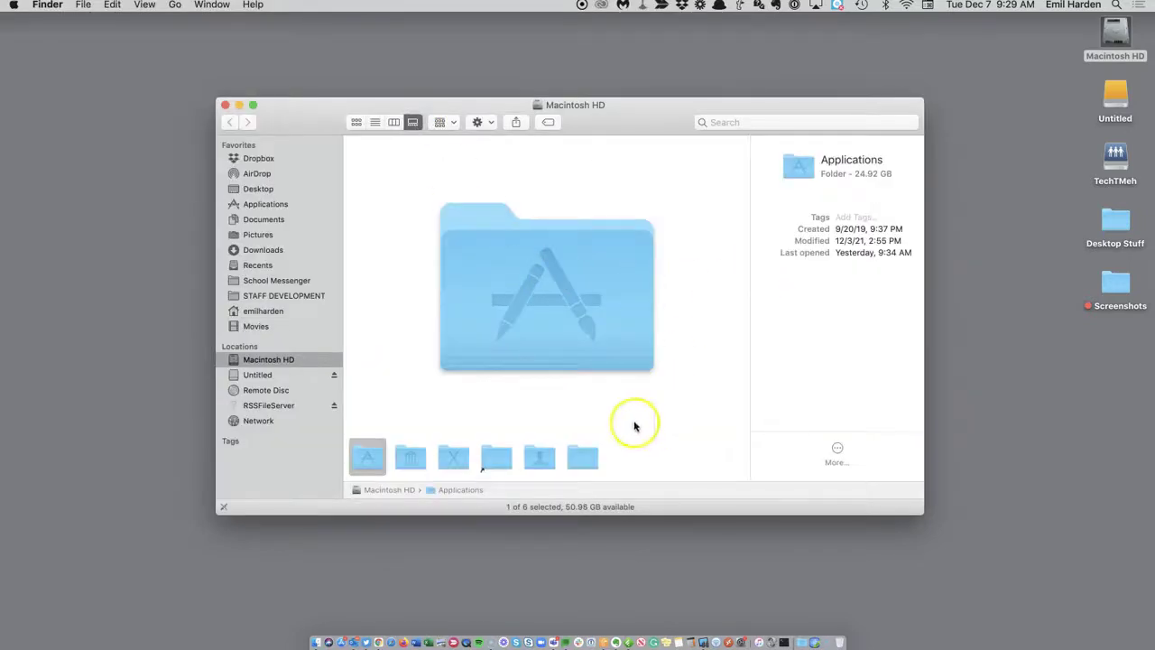
left_click(415, 459)
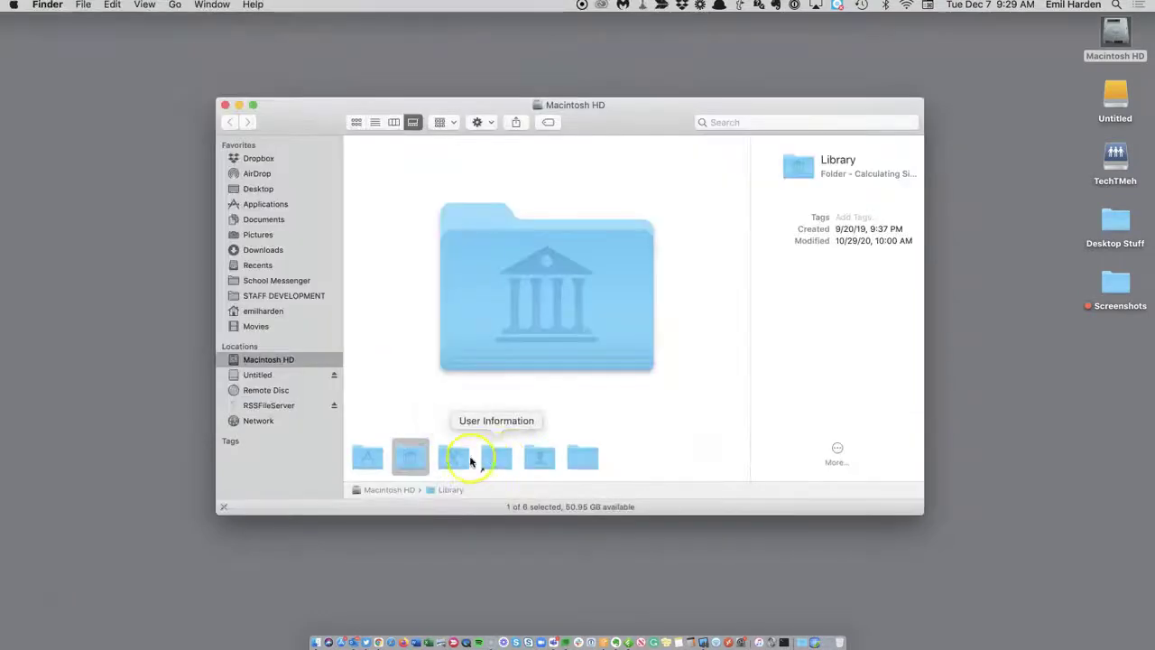
left_click(454, 455)
left_click(393, 122)
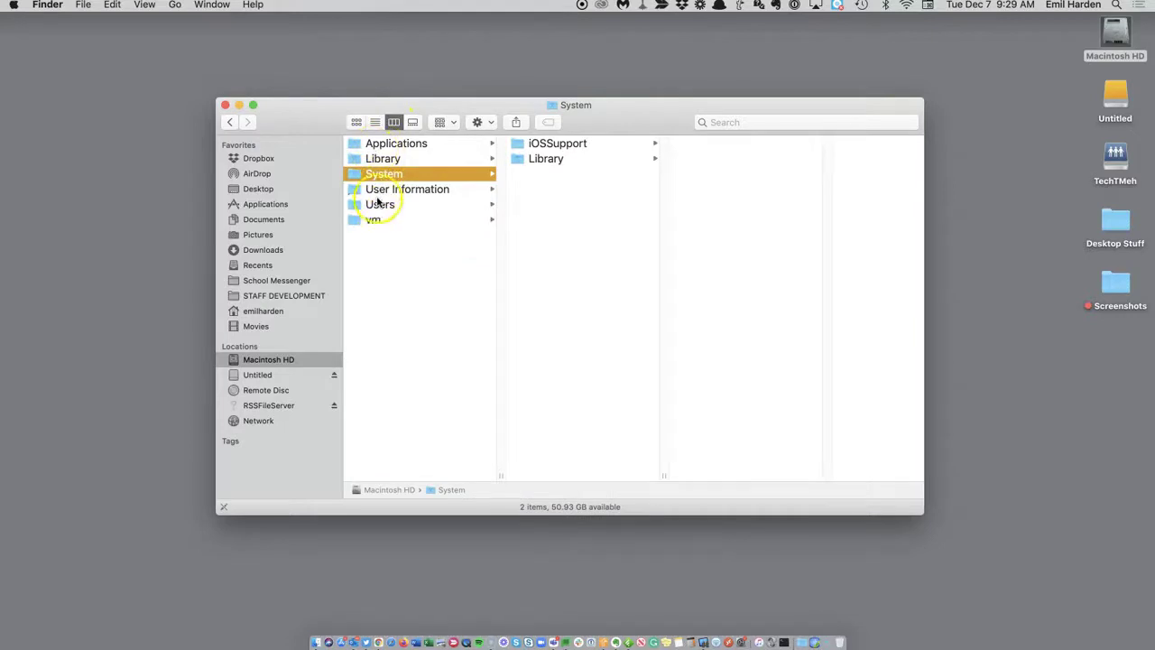
Browse Users into the home folder, peek at Downloads, then reselect the home folder.
left_click(433, 204)
left_click(541, 178)
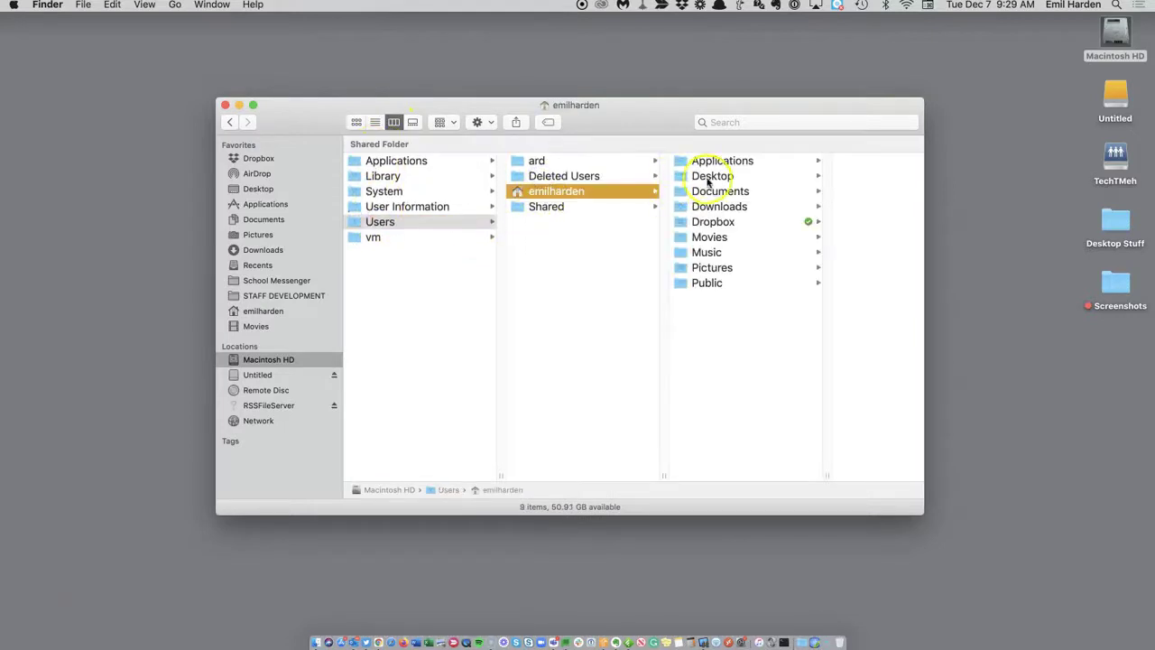
left_click(718, 207)
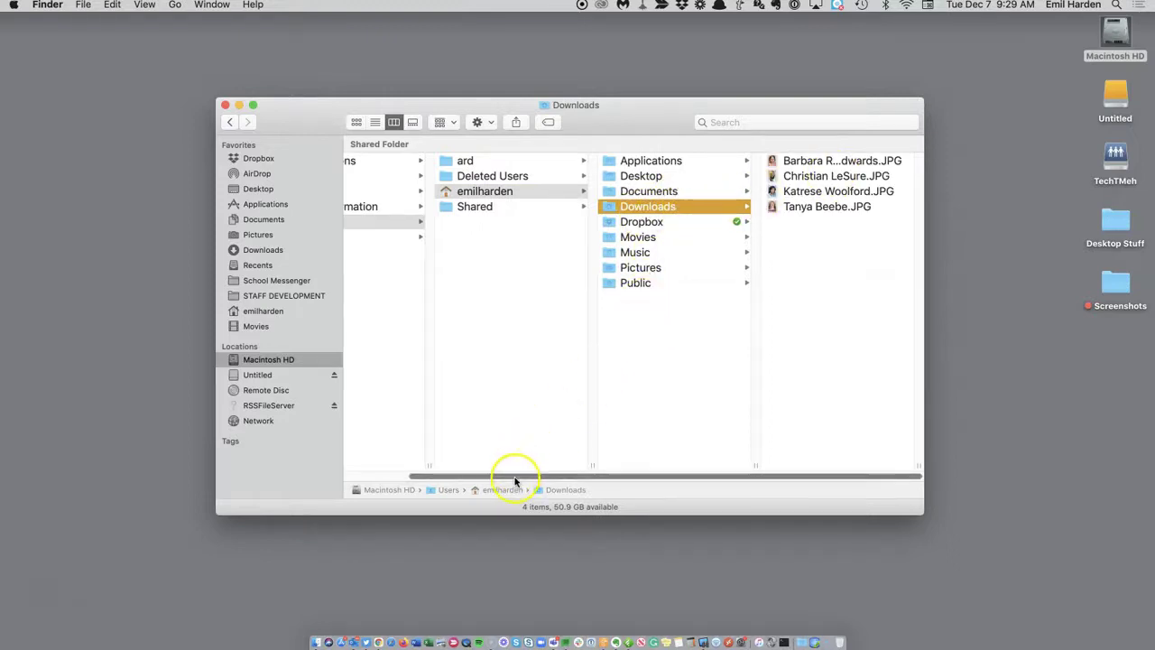
left_click_drag(518, 477, 433, 479)
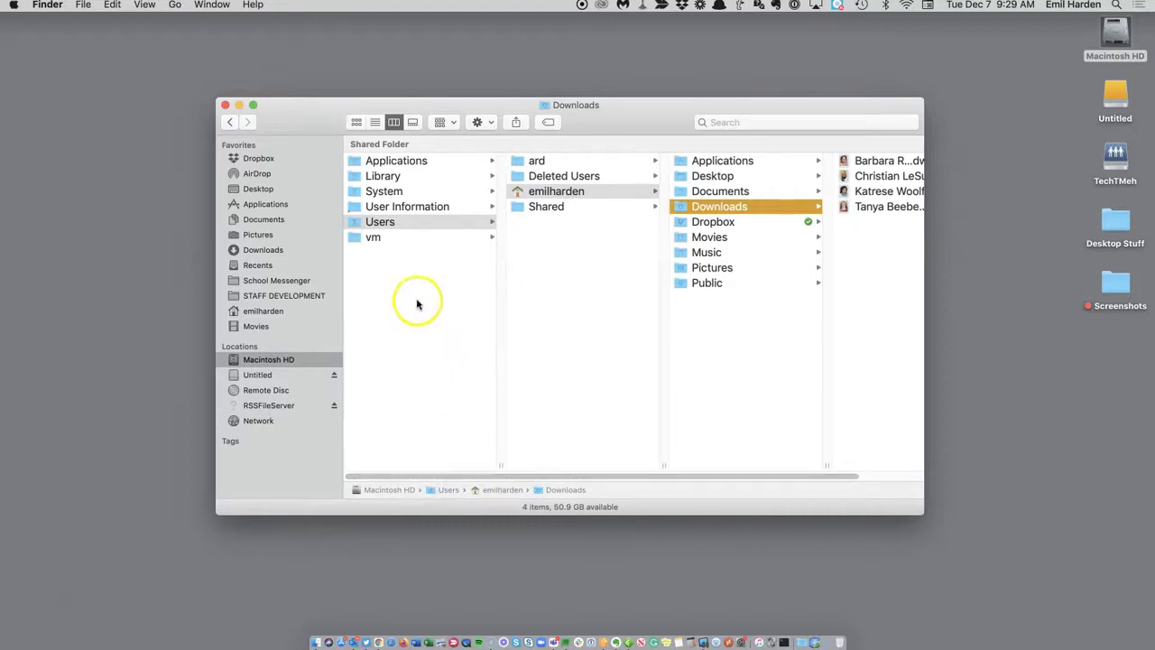
left_click(554, 194)
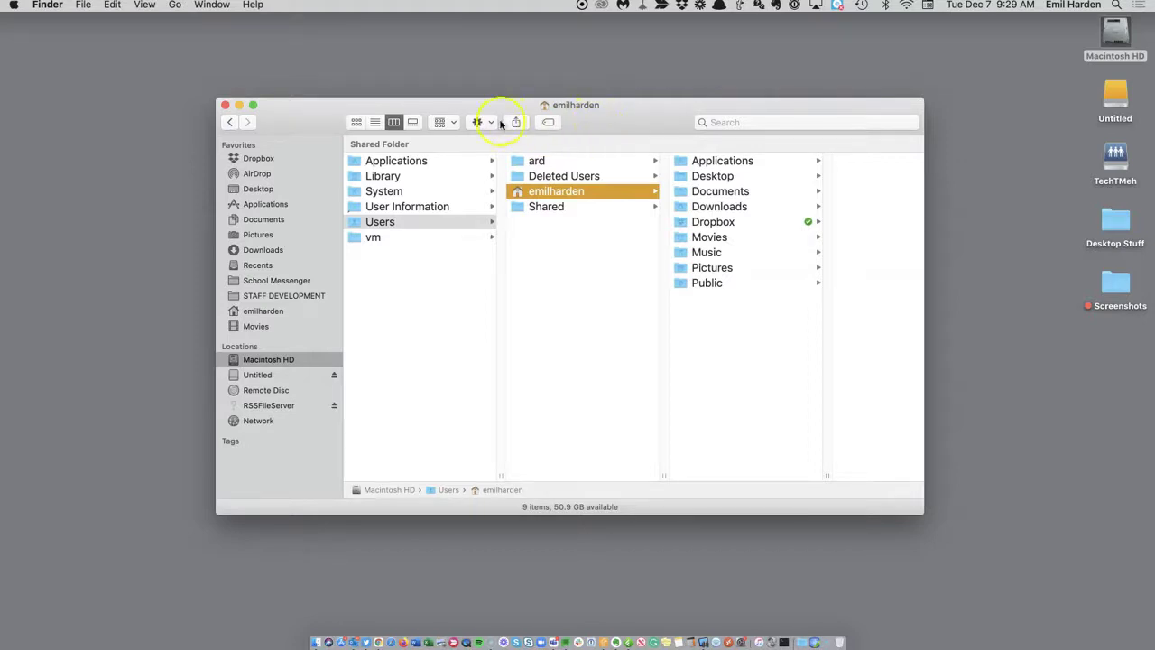
Open and dismiss the Action gear menu, then select Documents in the home folder column.
left_click(479, 121)
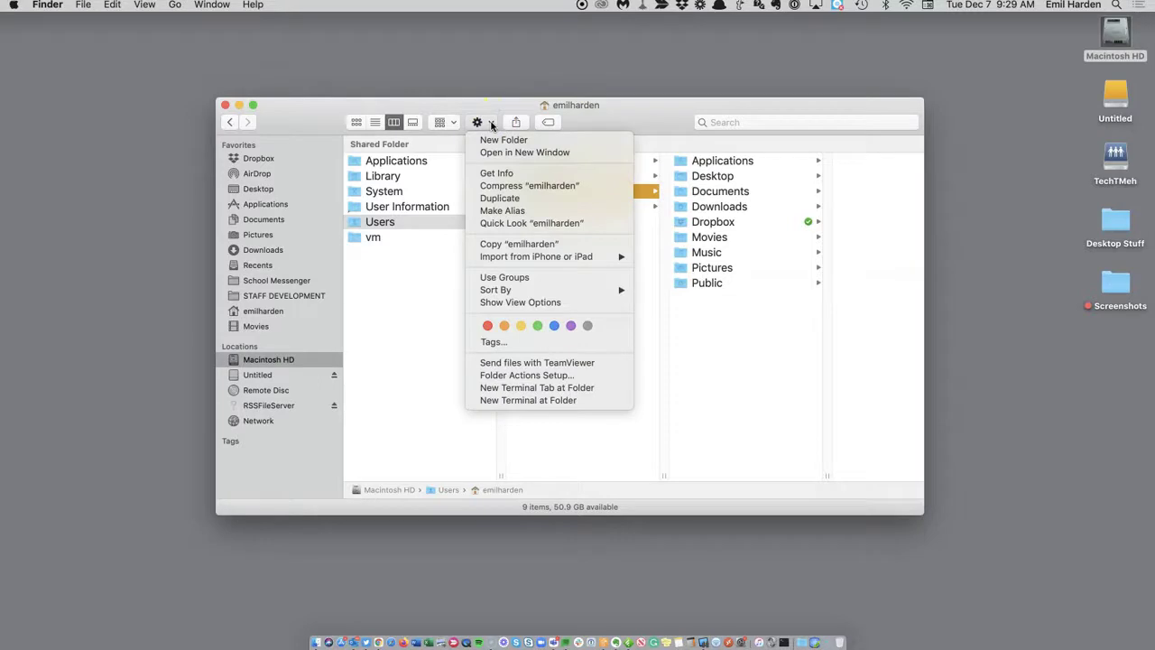
left_click(625, 119)
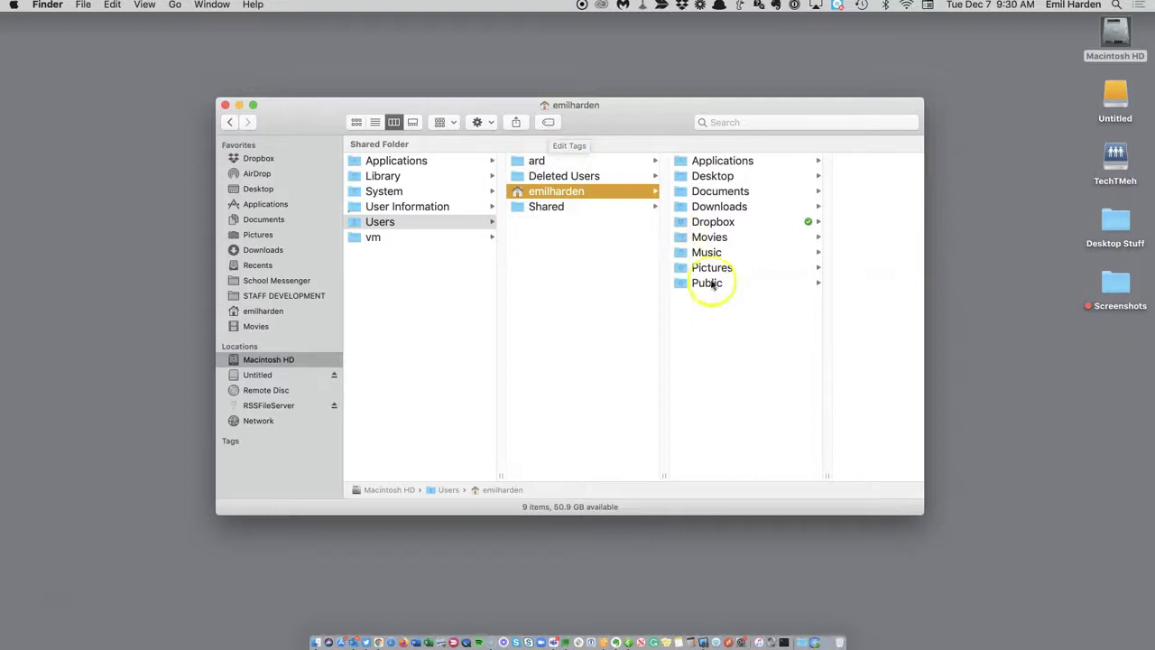
left_click(702, 192)
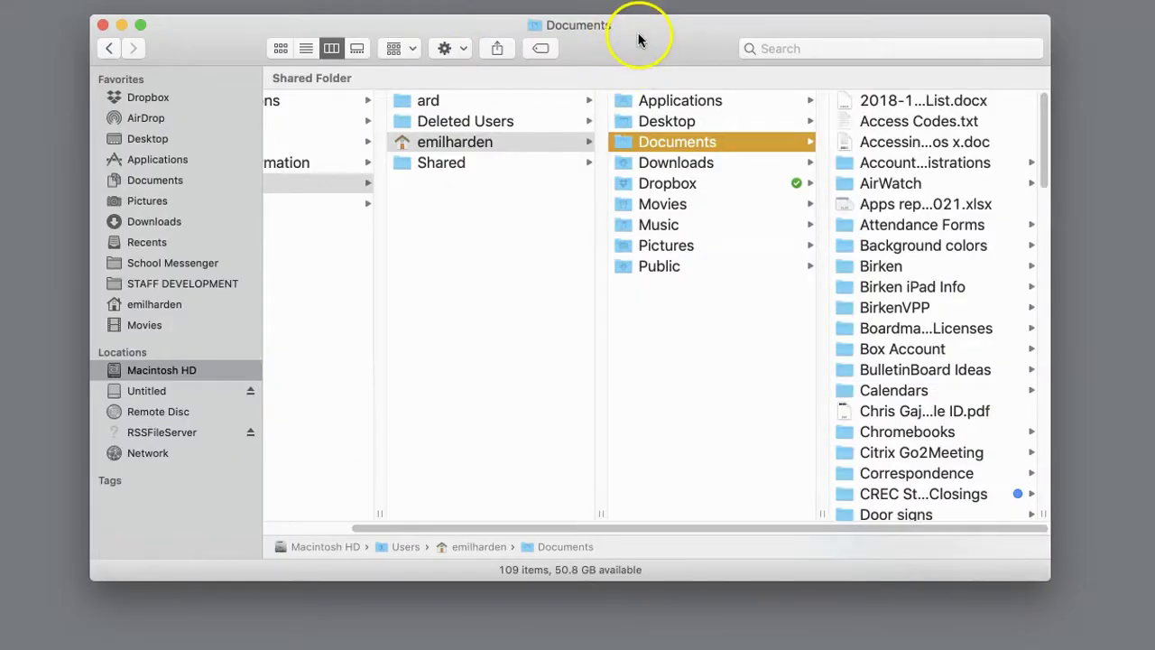
Try the toolbar's Icon and Text, Icon Only and Text Only display modes.
right_click(638, 36)
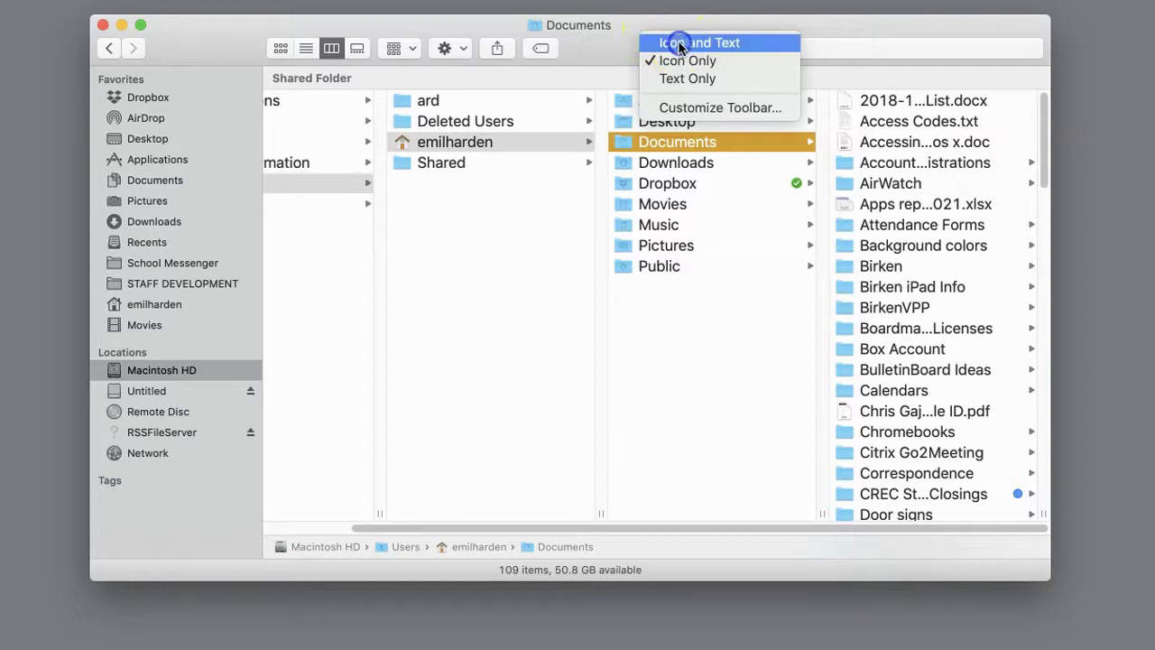
left_click(679, 44)
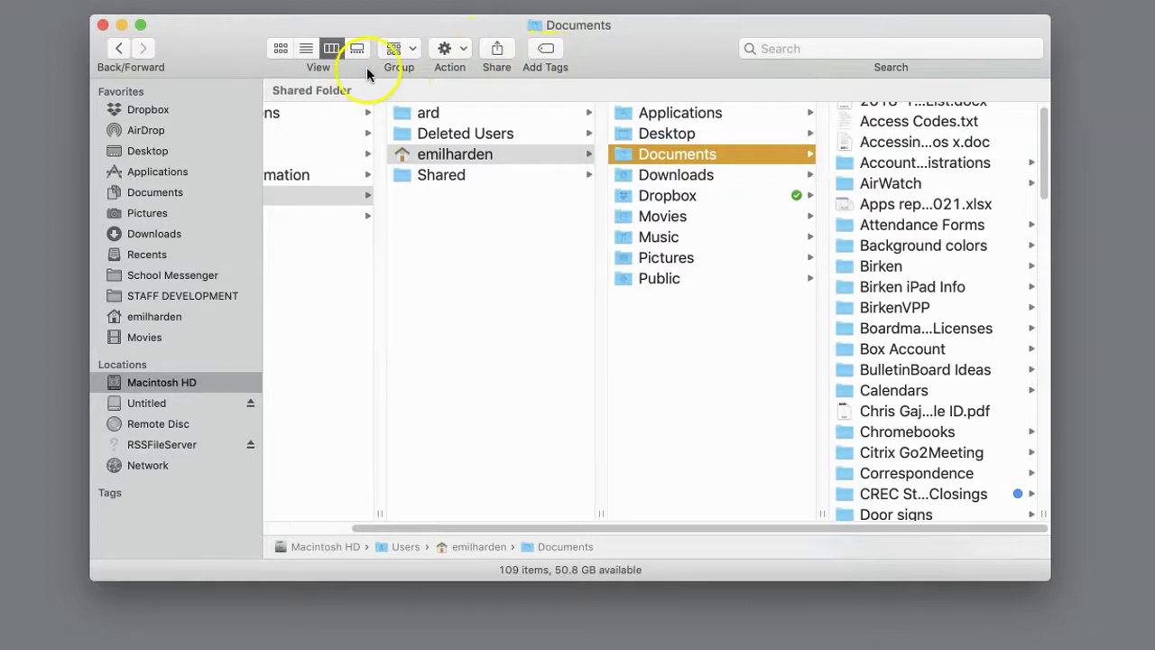
right_click(657, 39)
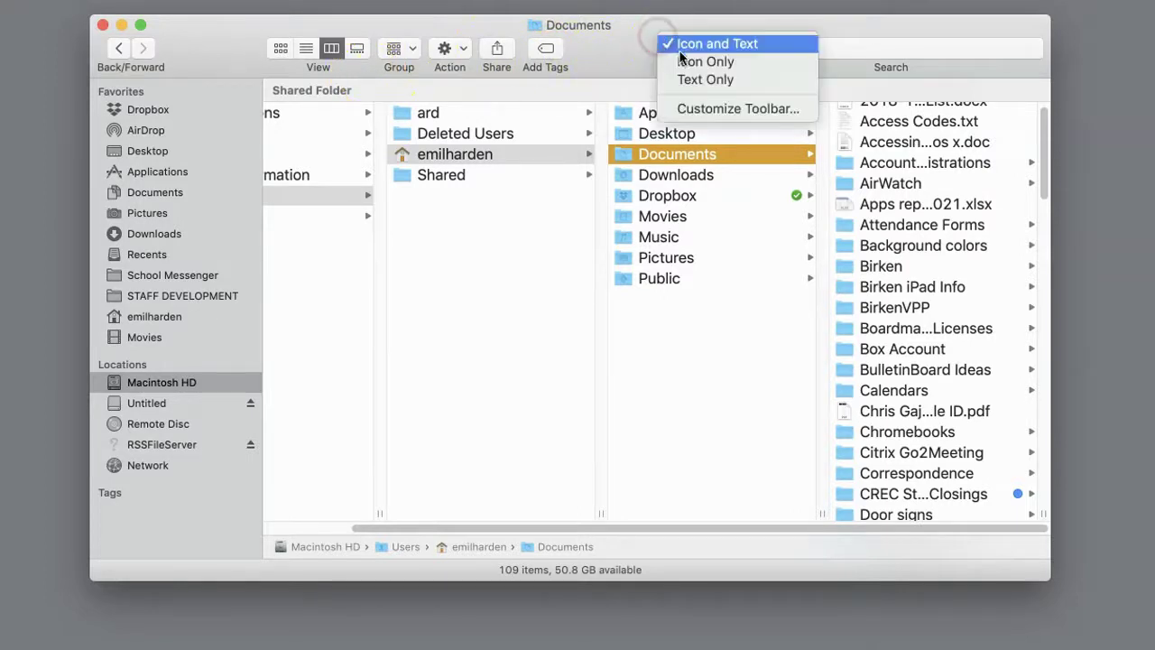
left_click(683, 61)
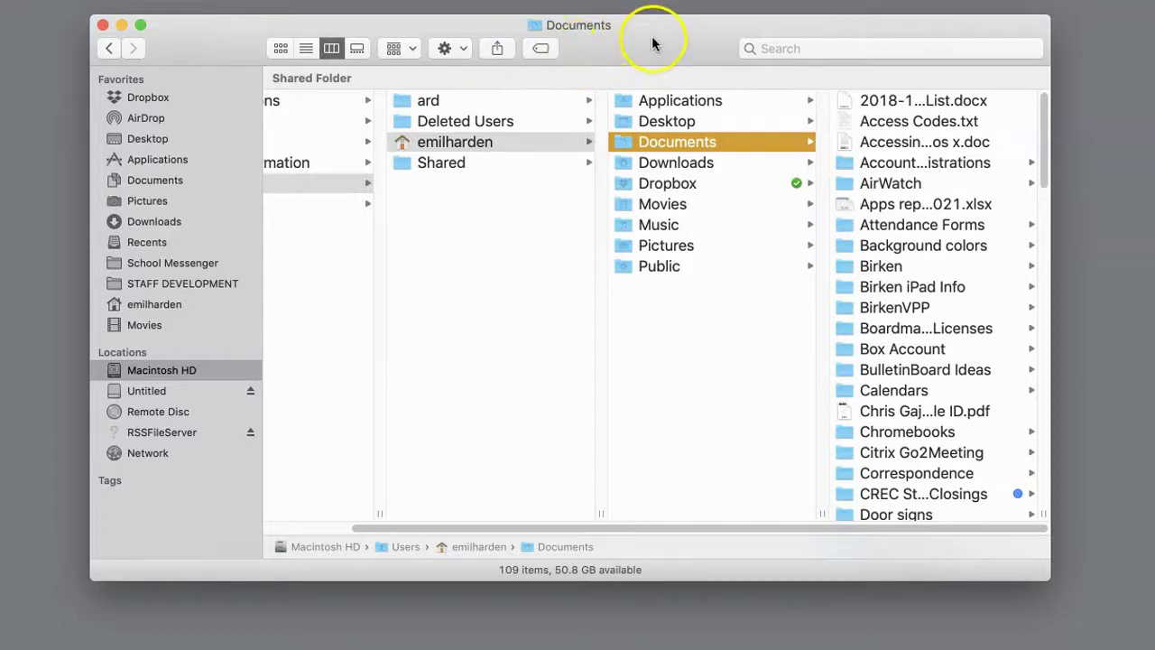
right_click(653, 38)
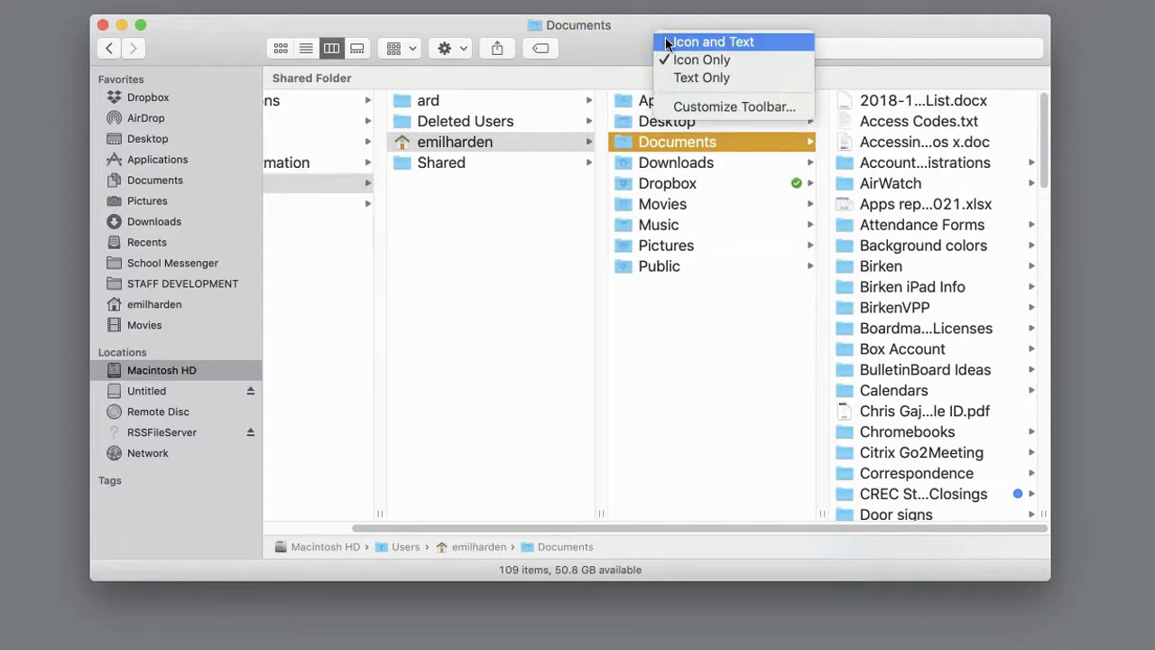
left_click(678, 78)
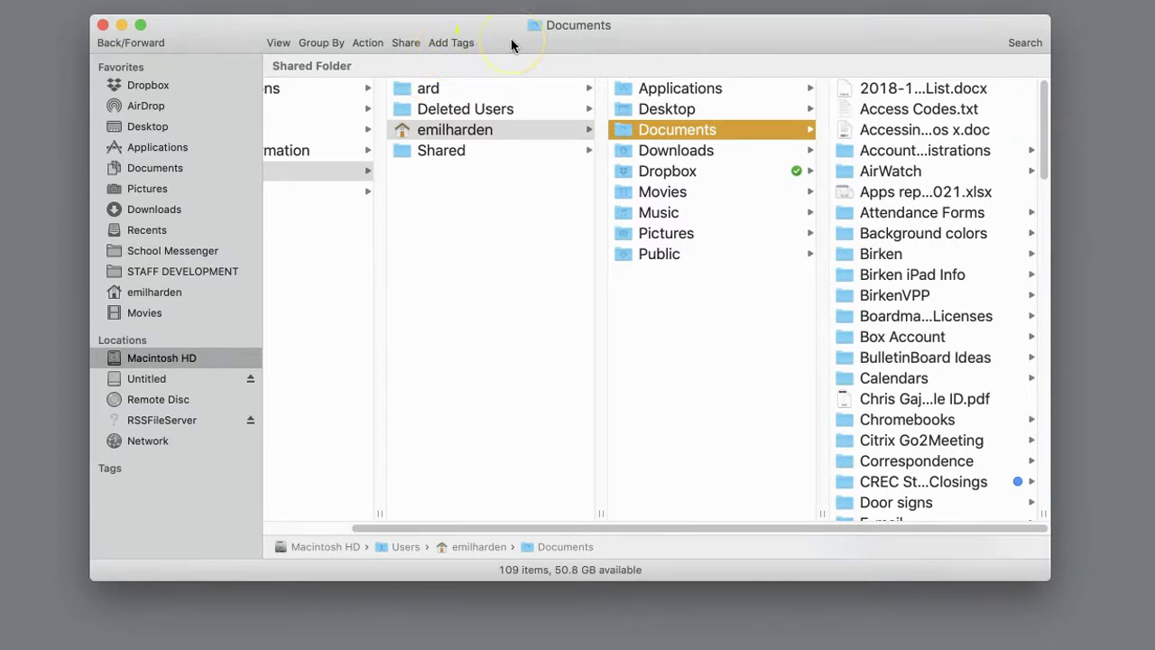
After glancing at the grouping and view menus, set the toolbar to Icon Only and open Customize Toolbar.
left_click(325, 45)
left_click(275, 43)
left_click(275, 43)
left_click(458, 21)
right_click(653, 29)
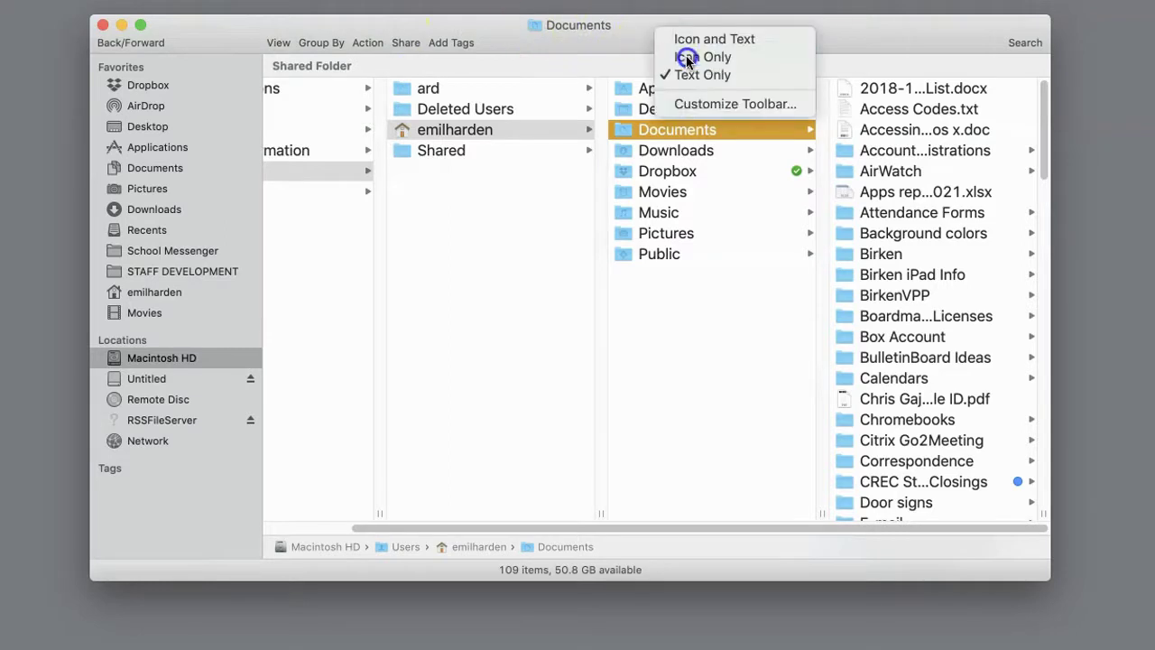
left_click(687, 57)
right_click(659, 37)
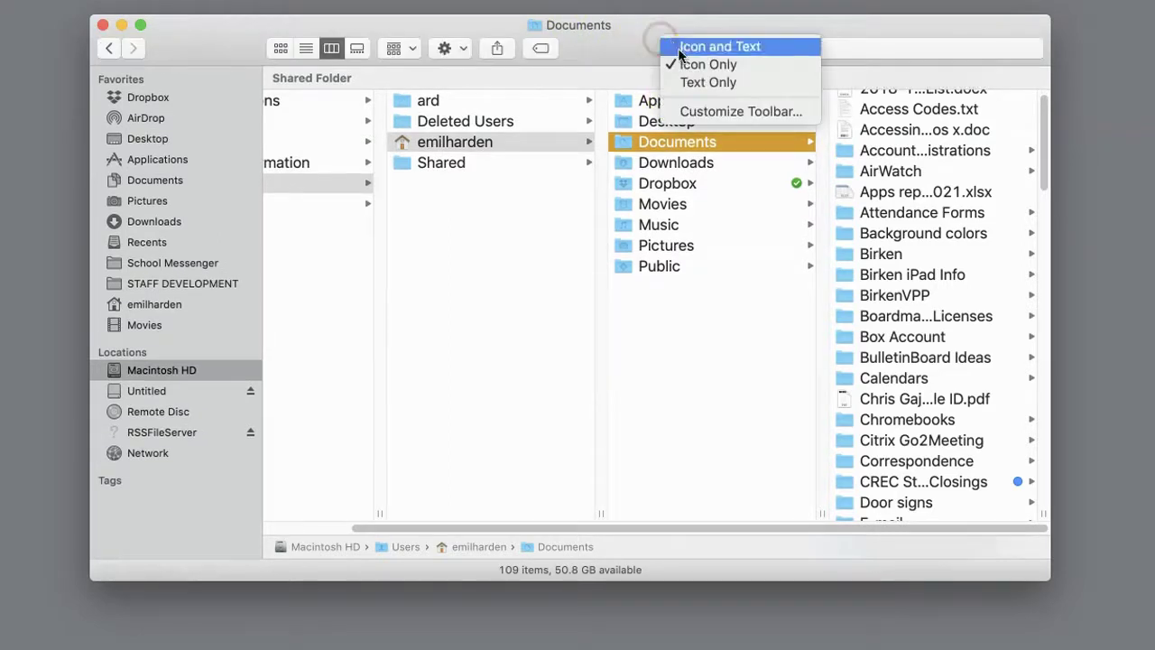
left_click(703, 113)
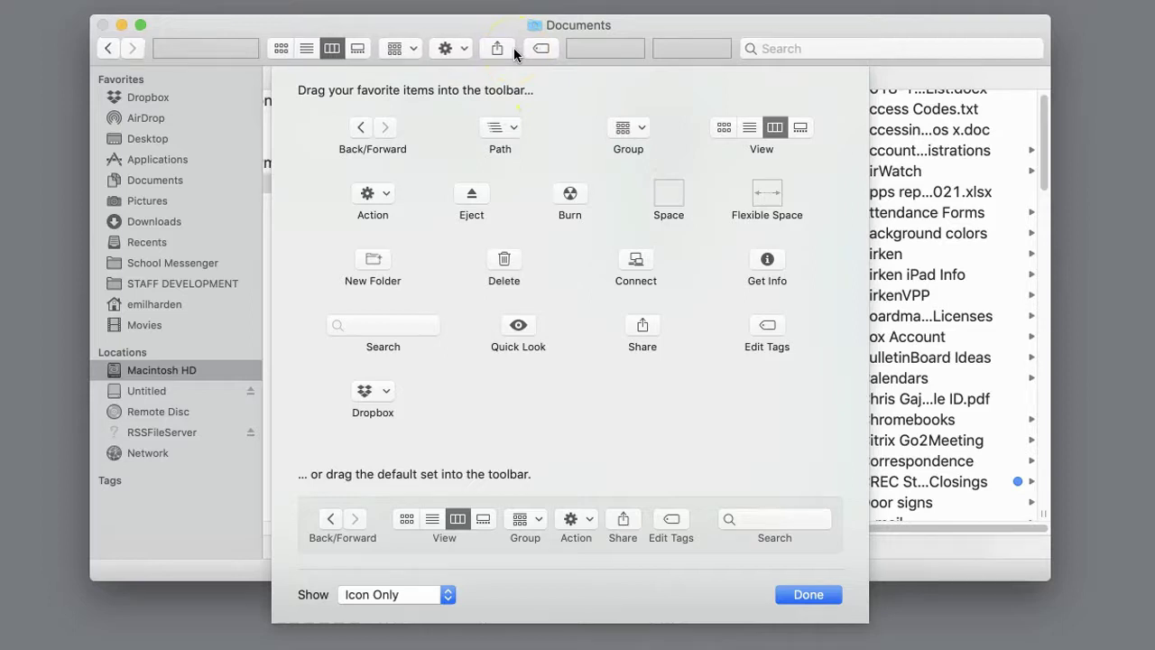
Remove the Action item, add New Folder and Delete to the toolbar, and click Done.
left_click_drag(448, 48, 443, 136)
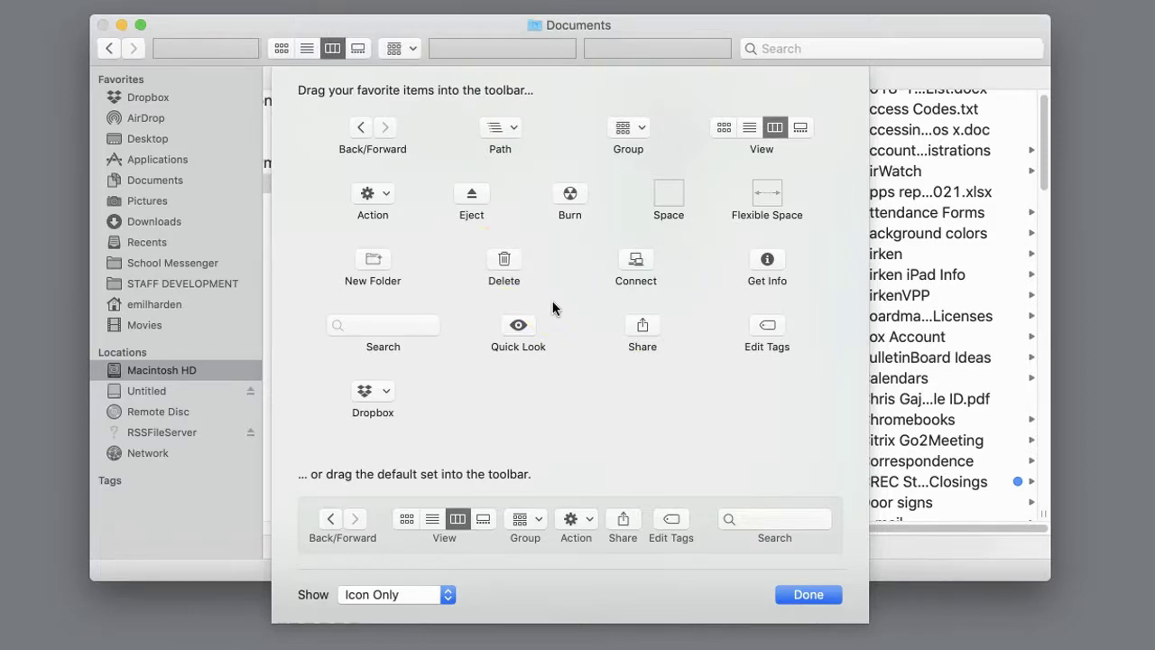
left_click_drag(369, 259, 560, 59)
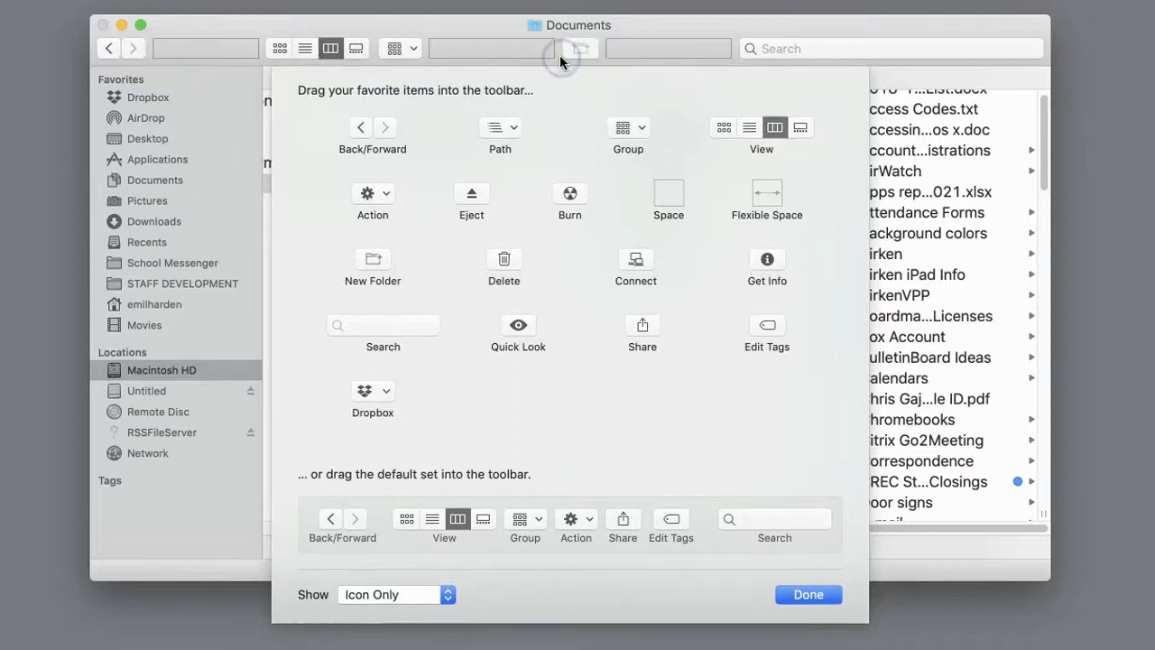
left_click_drag(503, 262, 714, 50)
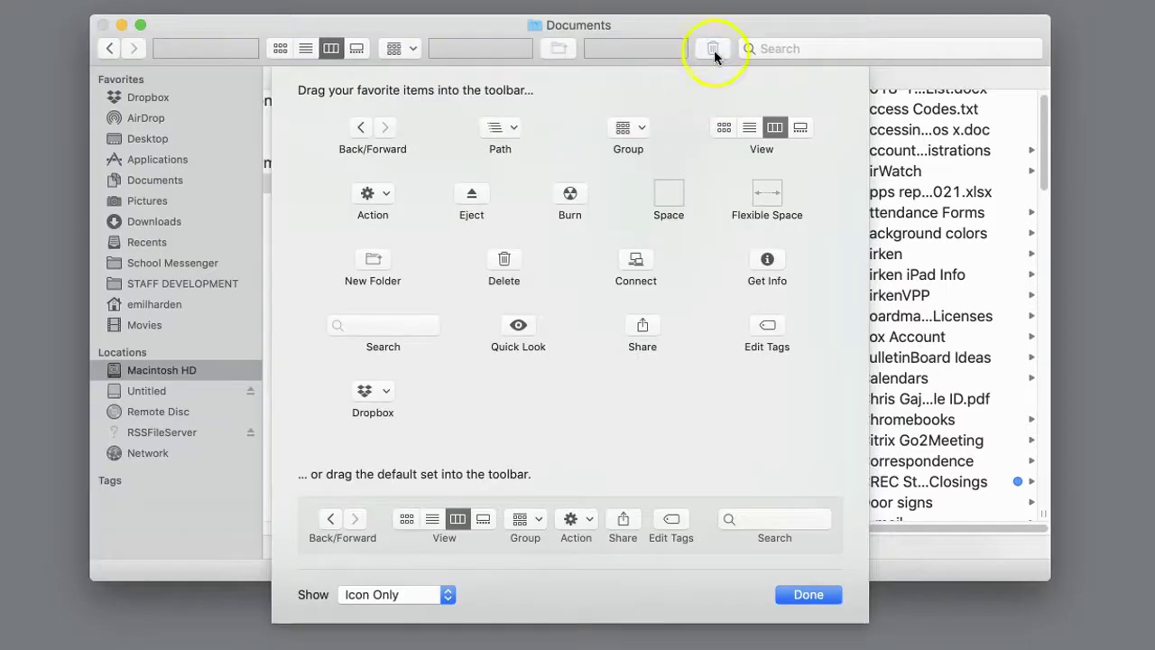
left_click(562, 51)
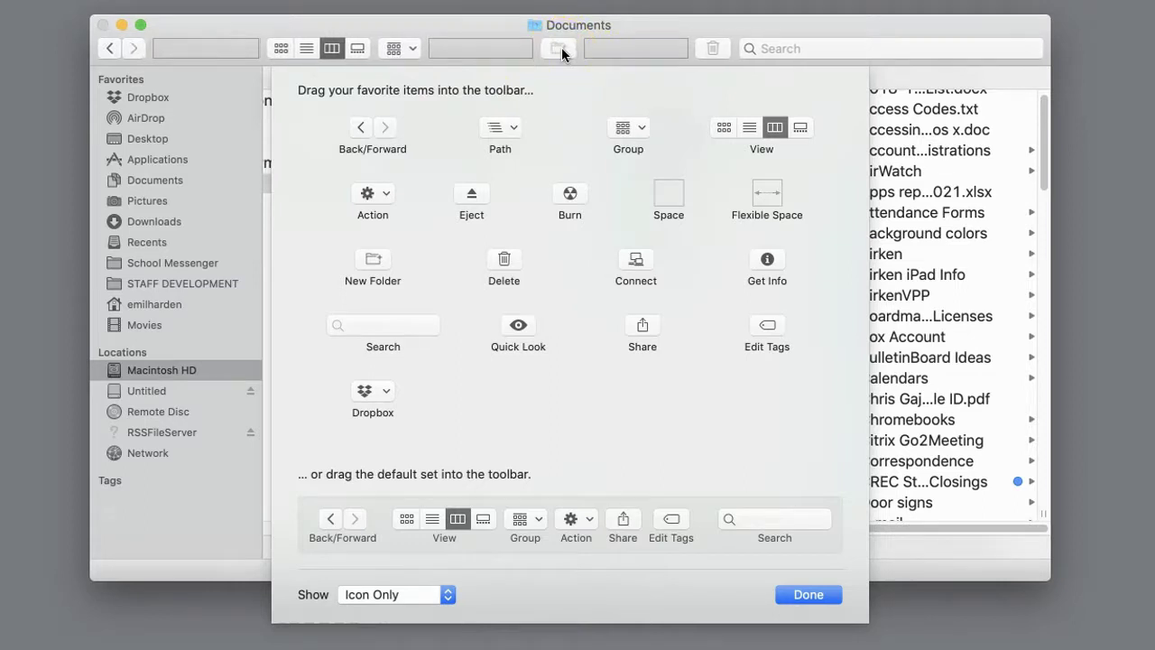
left_click(816, 595)
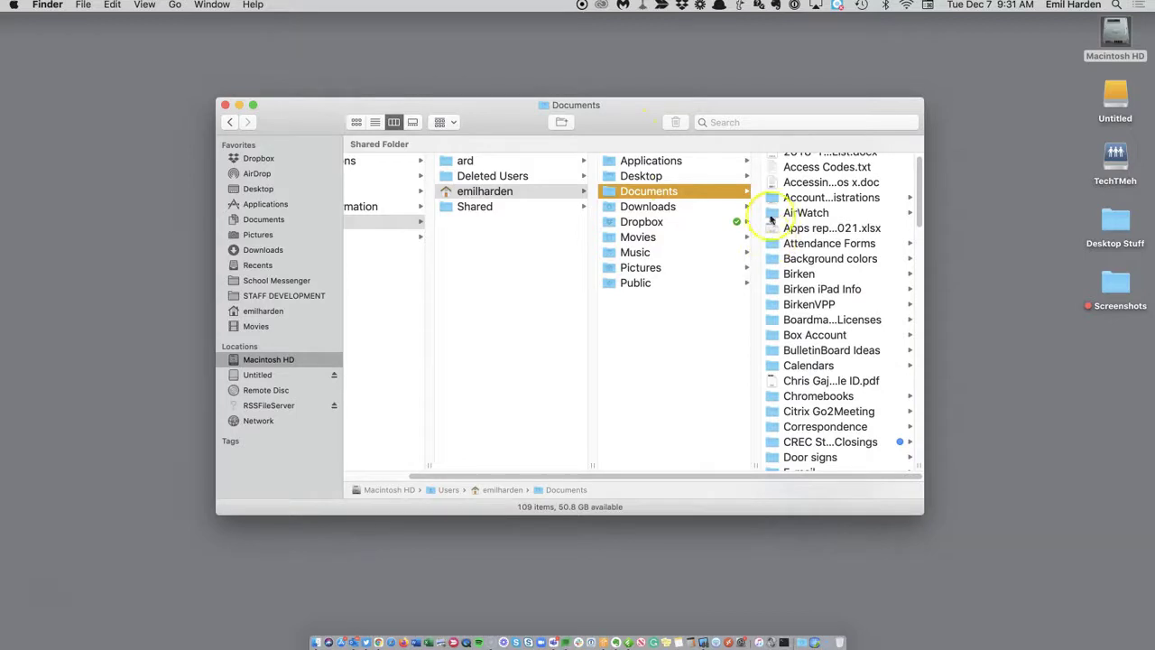
Inside Calendars, create a folder named Calendars 2022-2023, then delete it.
left_click(782, 366)
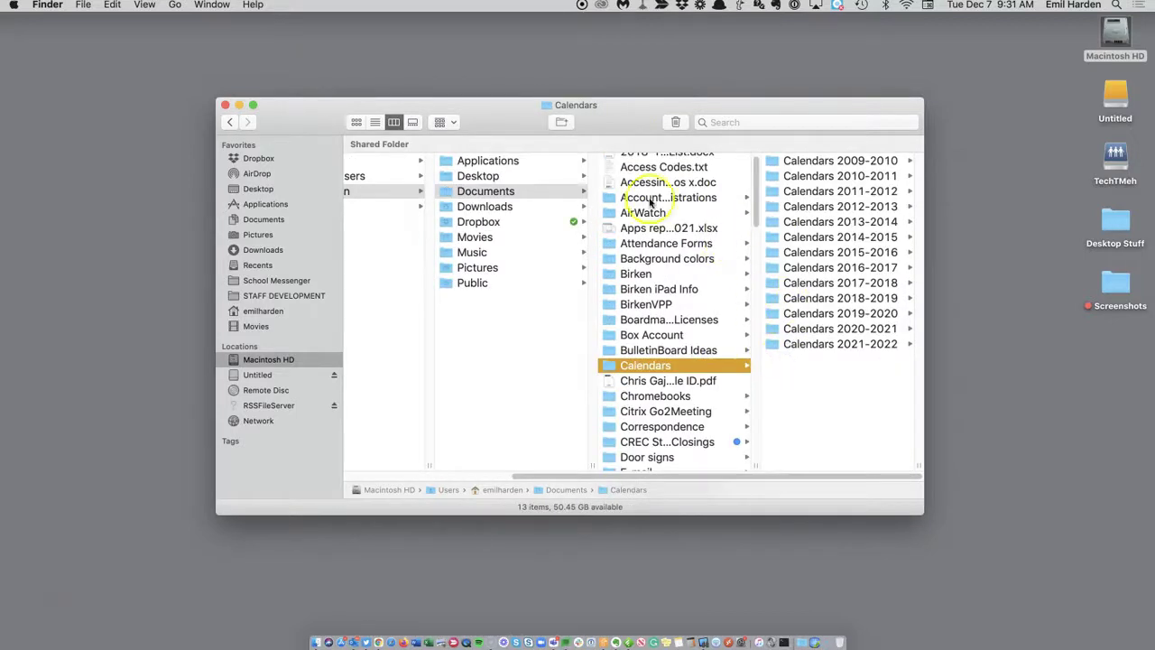
left_click(561, 122)
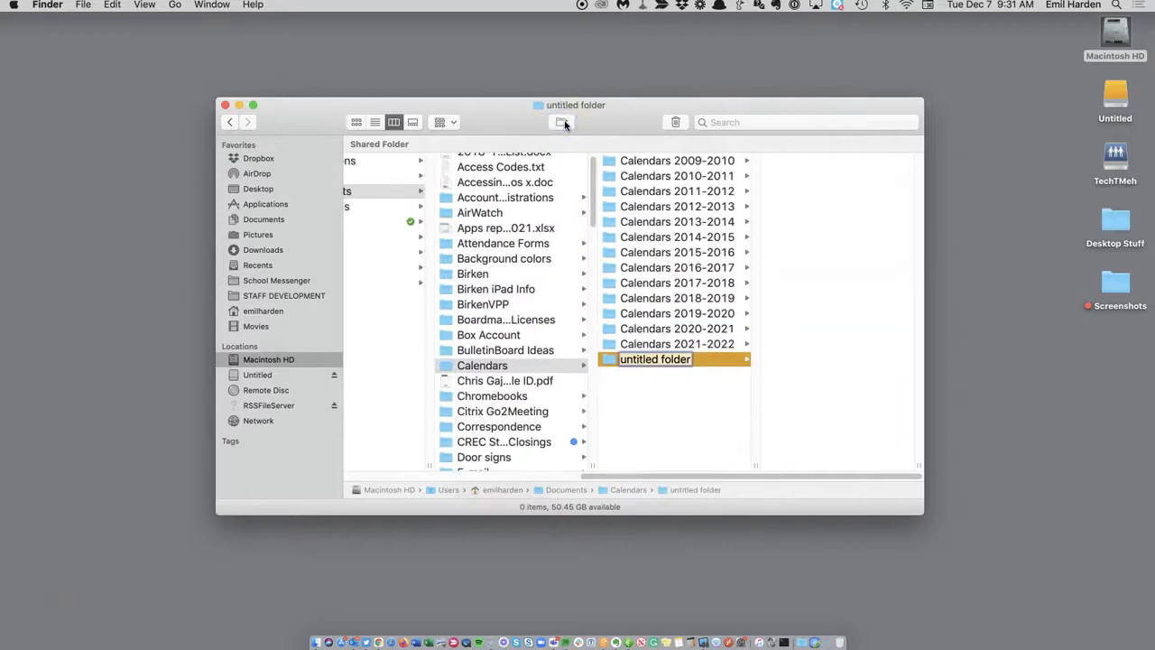
type("Calendars 2022-202")
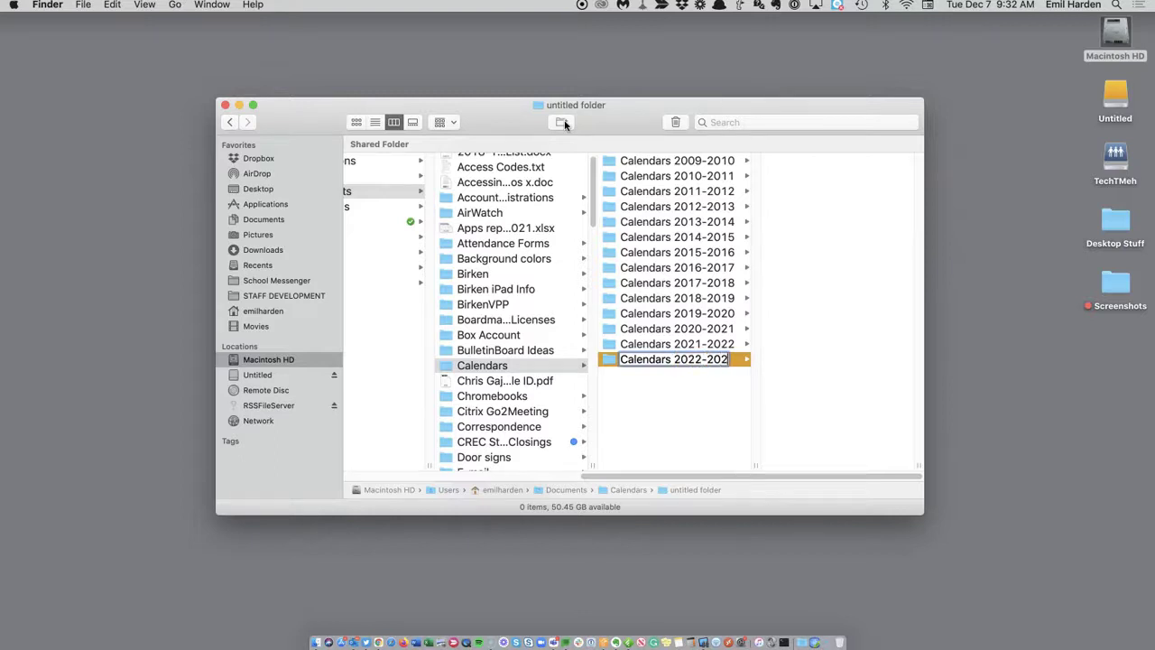
left_click(807, 166)
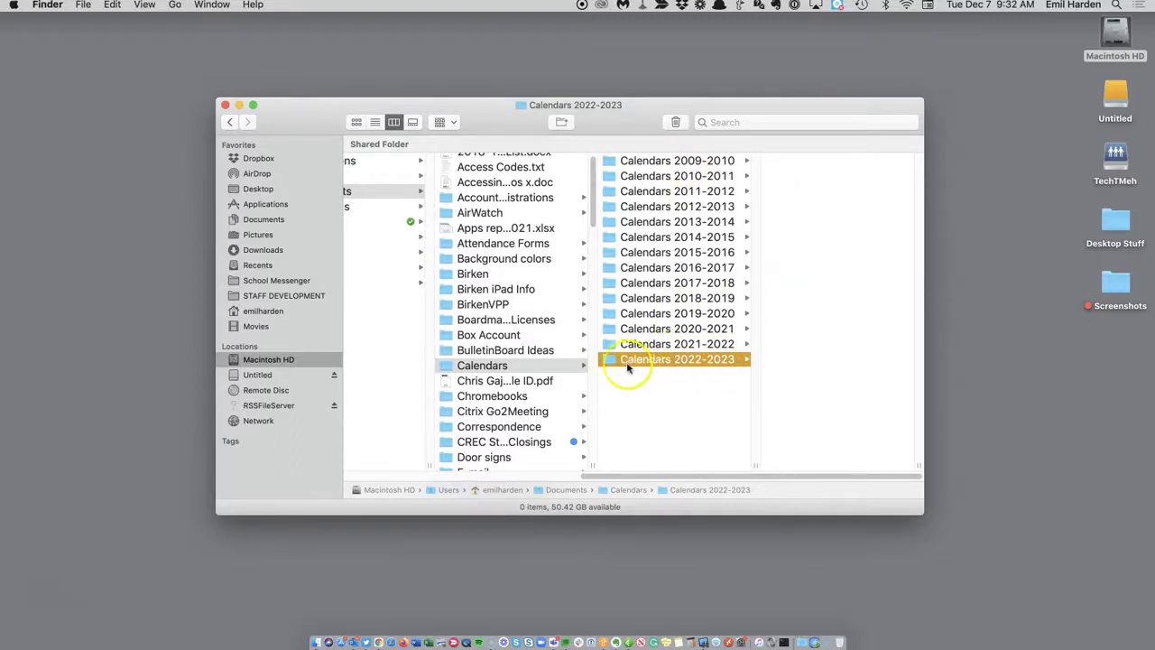
left_click(676, 123)
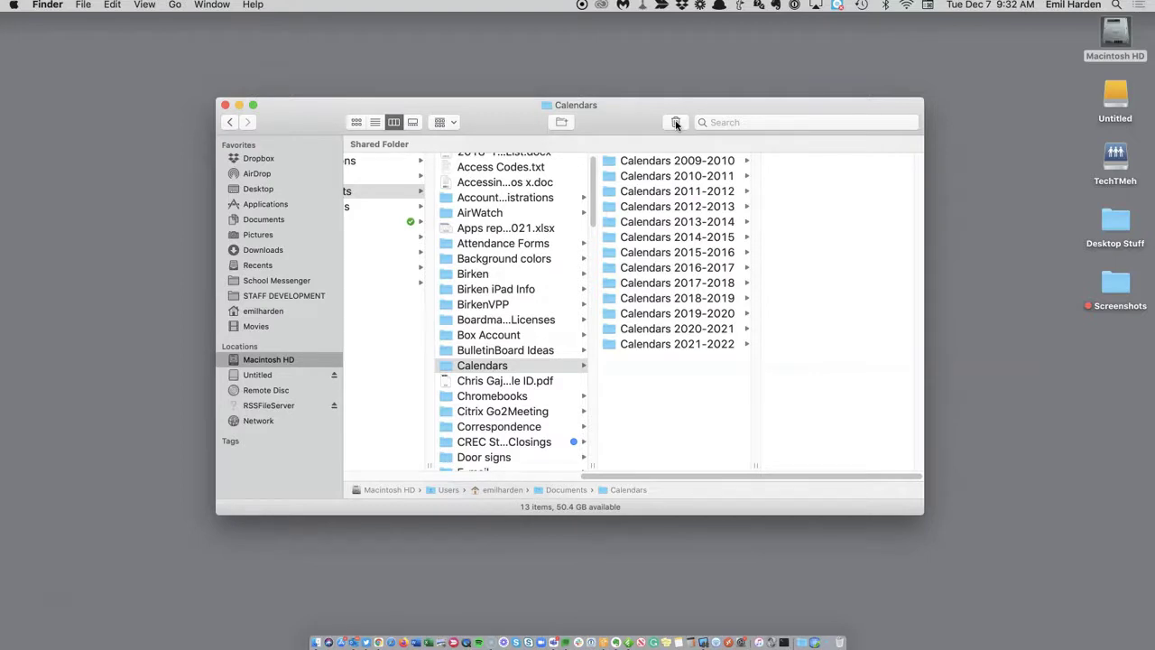
Drag the Path item into the toolbar from Customize Toolbar and close the sheet.
right_click(621, 117)
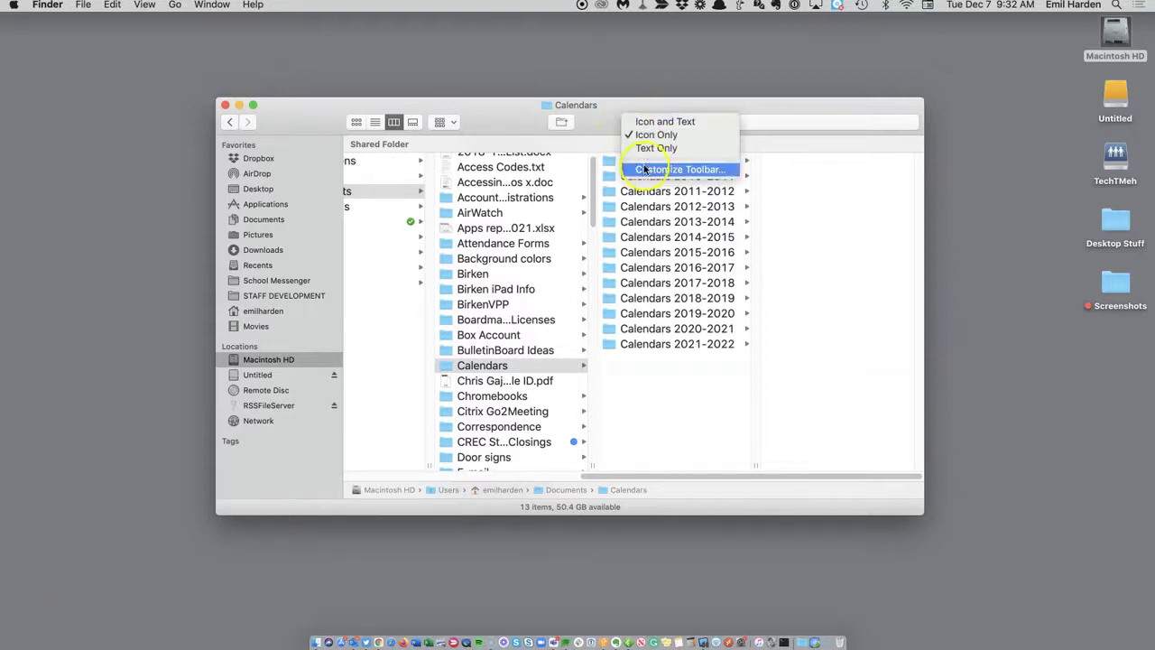
left_click(645, 169)
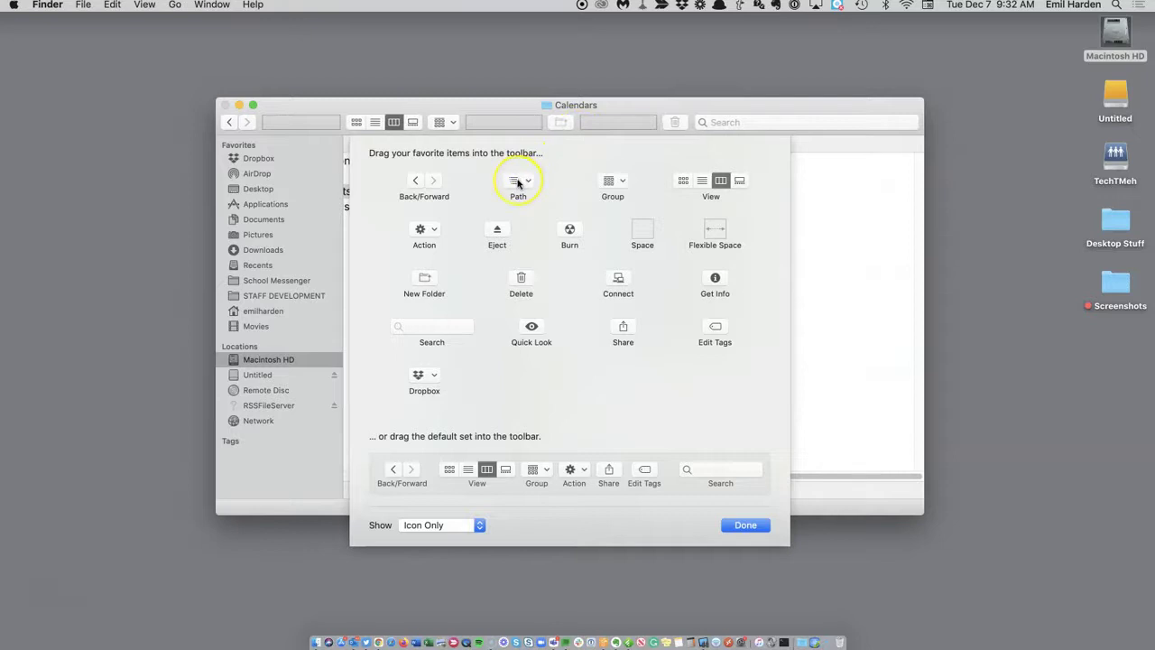
left_click_drag(518, 183, 476, 122)
left_click(746, 525)
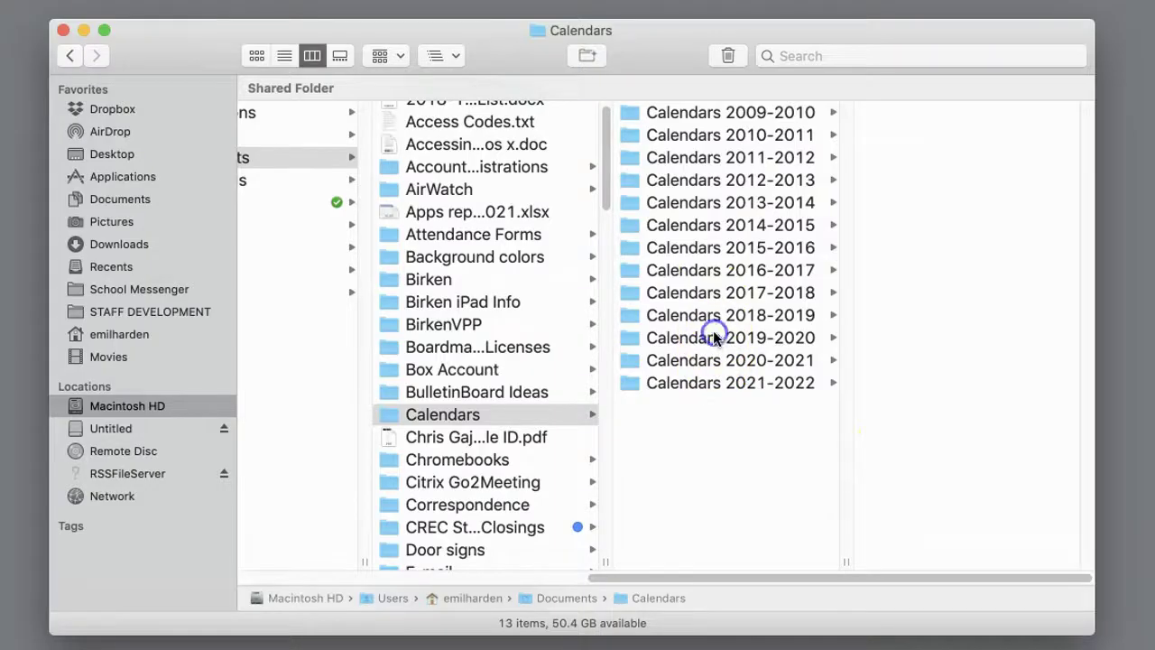
Open Calendars 2019-2020 > Birken Calendars 2019-2020, preview the Birken 209 Calendar PDF, and show its Path menu.
left_click(713, 337)
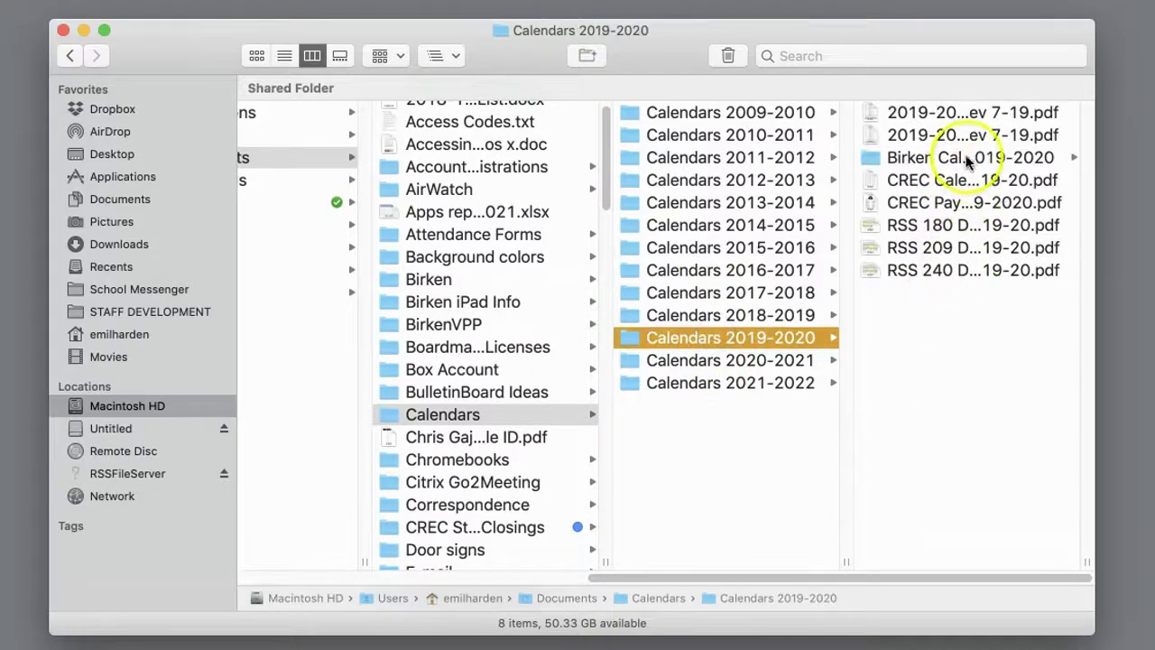
left_click(960, 155)
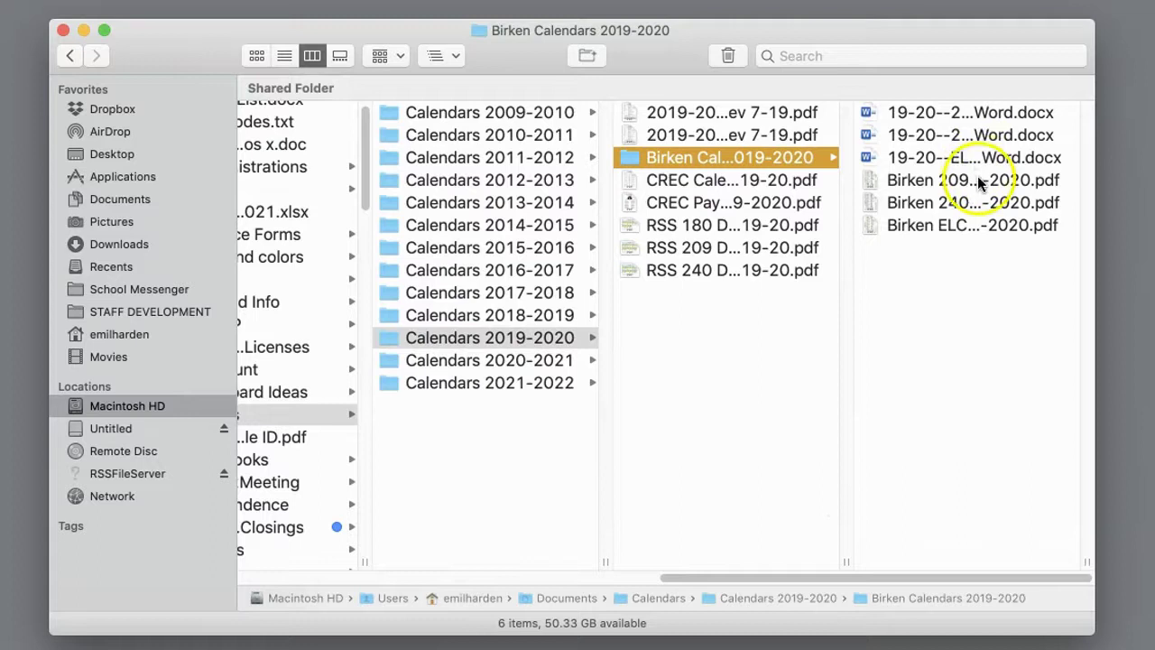
left_click(977, 179)
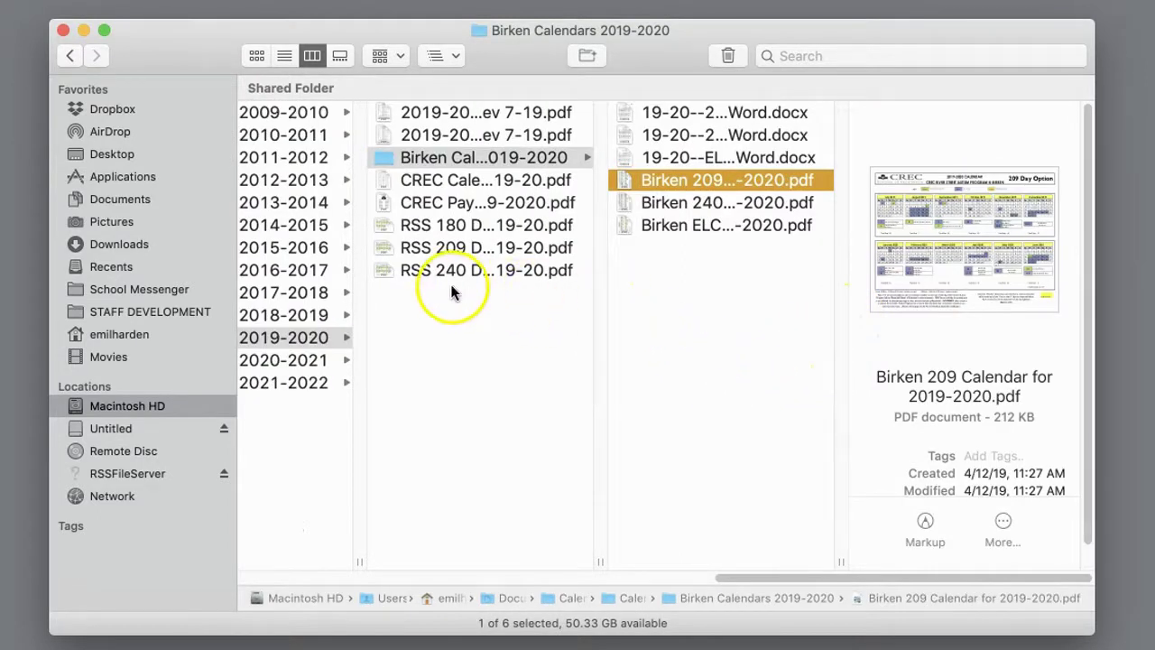
left_click(456, 55)
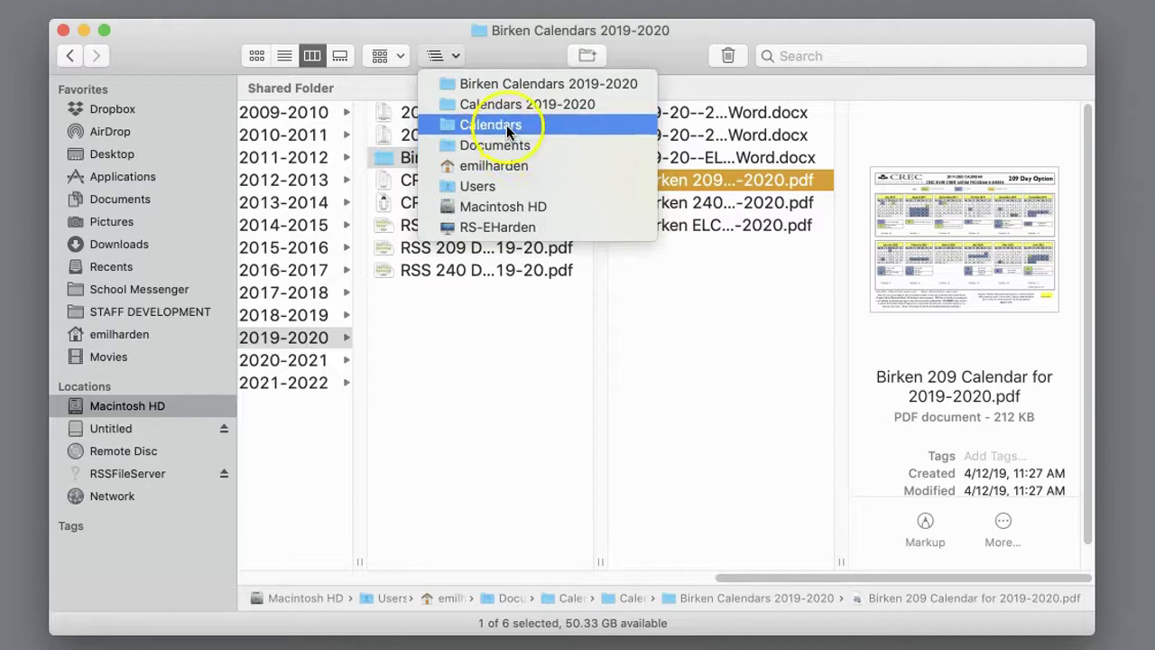
Jump to Calendars via the Path menu and browse into Calendars 2012-2013 PDF to preview 209 RSS student.
left_click(507, 126)
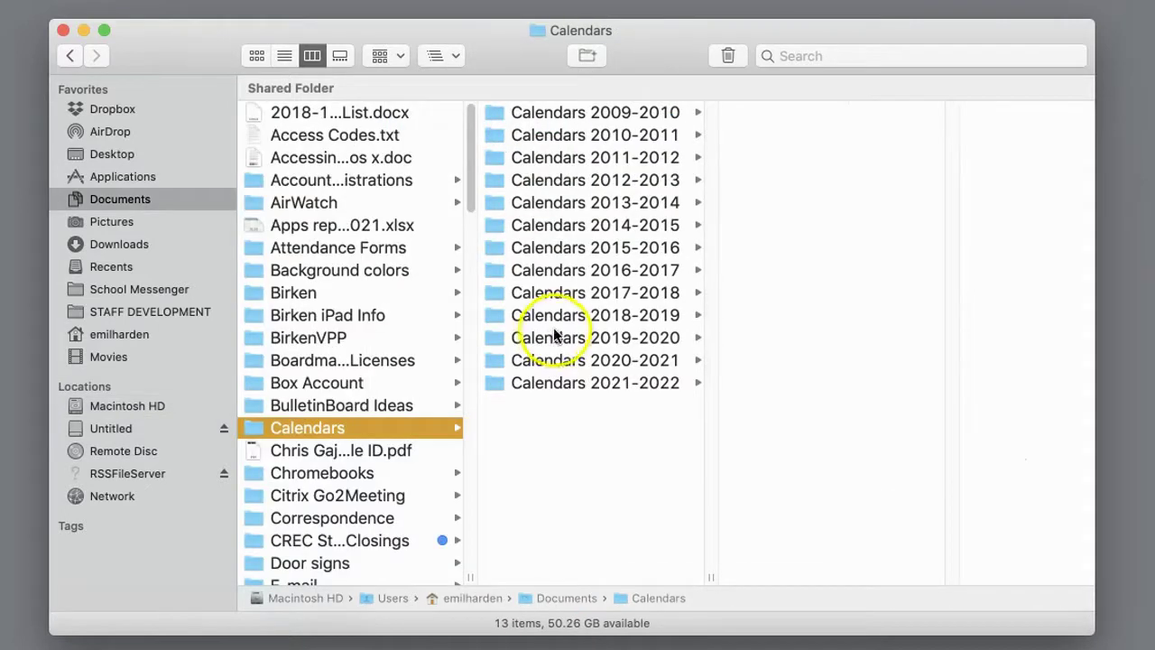
left_click(555, 335)
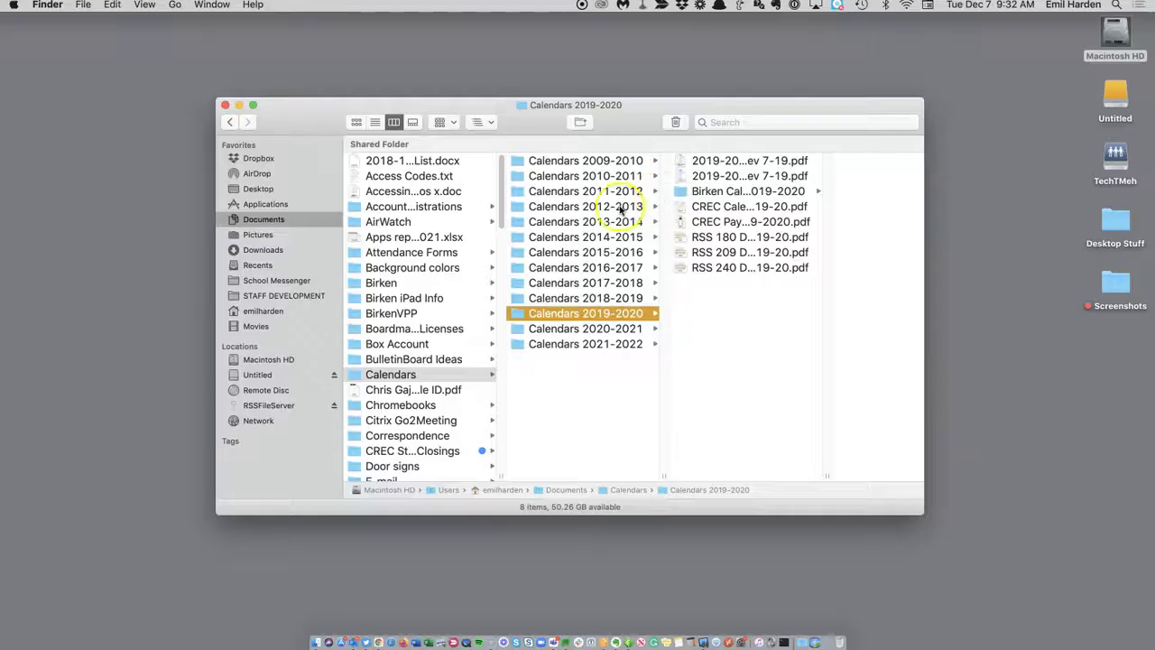
left_click(638, 179)
left_click(714, 178)
left_click(812, 213)
Return to the Calendars folder through the Path menu, then open and close the folder list.
left_click(483, 122)
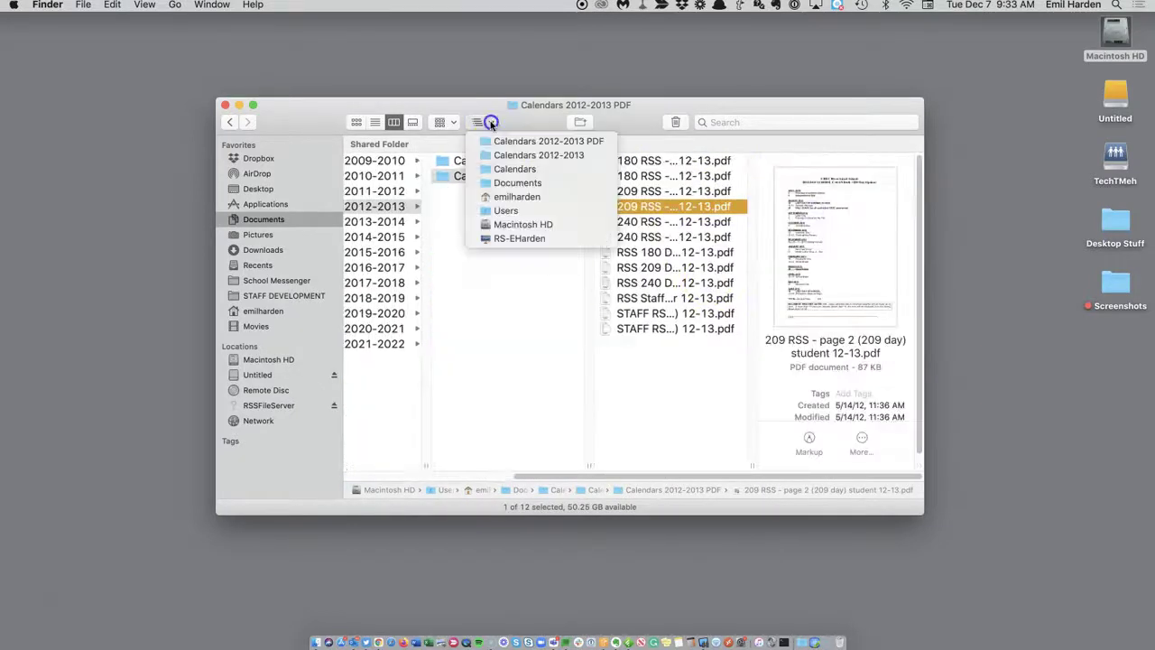
left_click(503, 170)
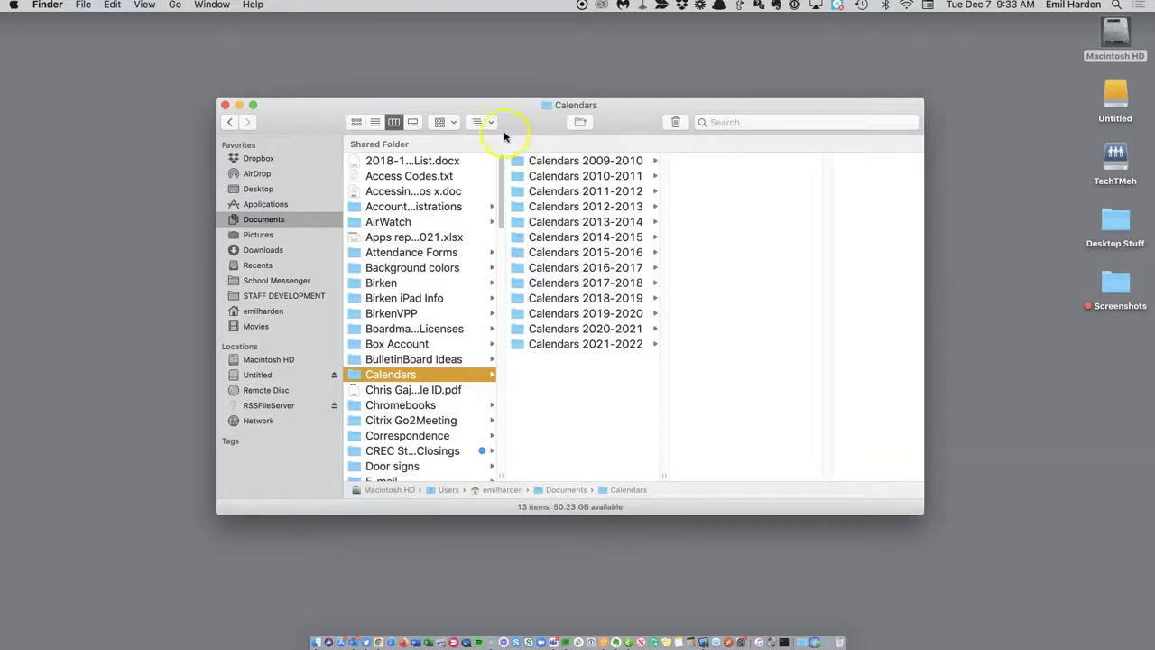
left_click(485, 122)
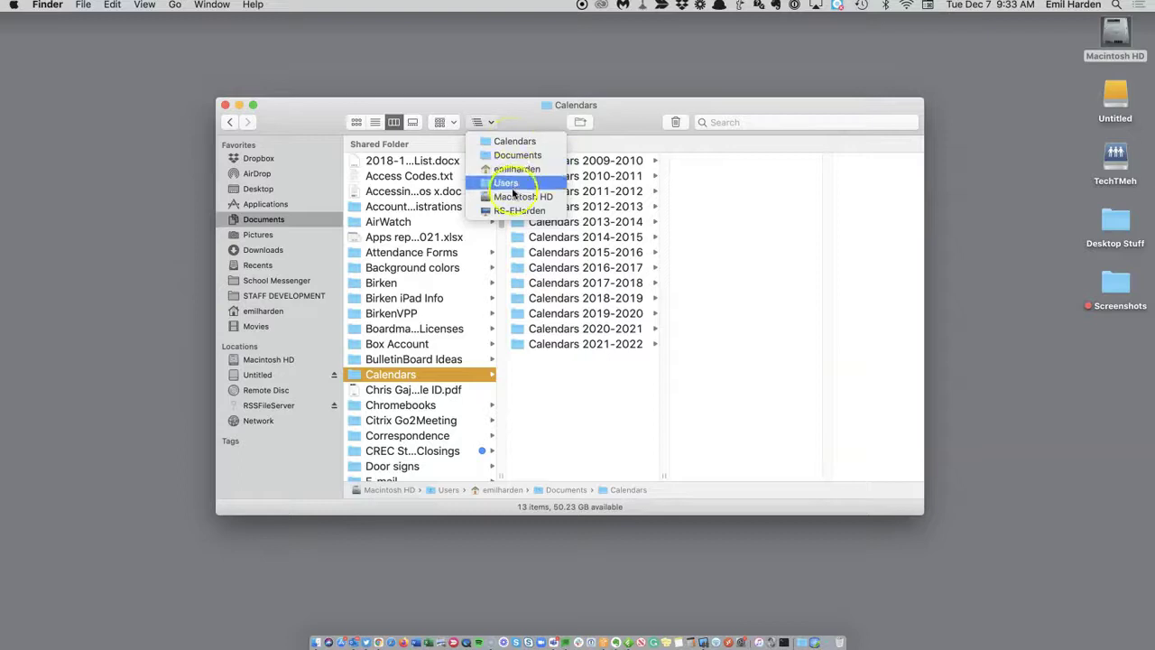
left_click(512, 120)
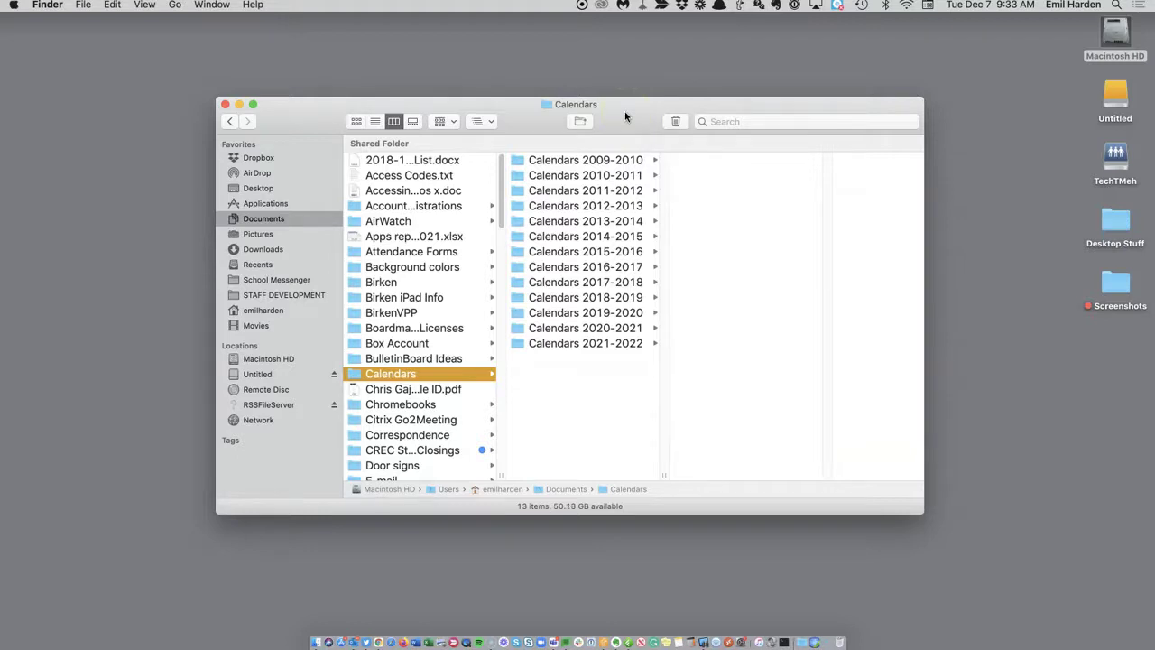
Show Documents from the sidebar and turn off grouping by Kind in the Group menu.
left_click(264, 218)
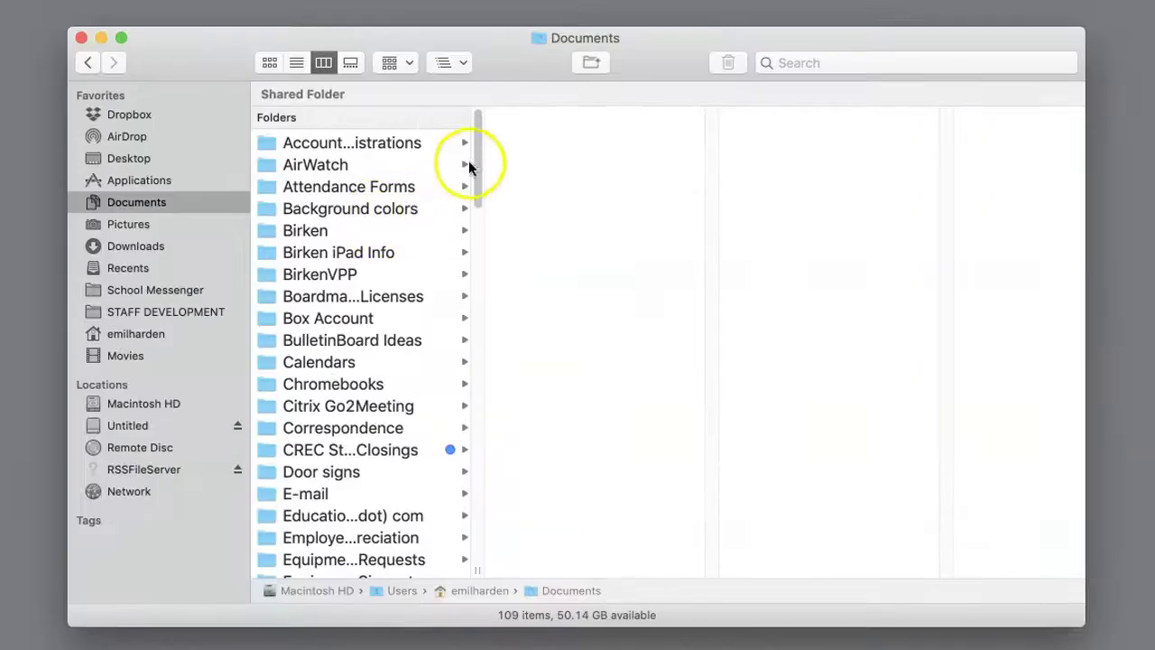
left_click_drag(499, 187, 470, 133)
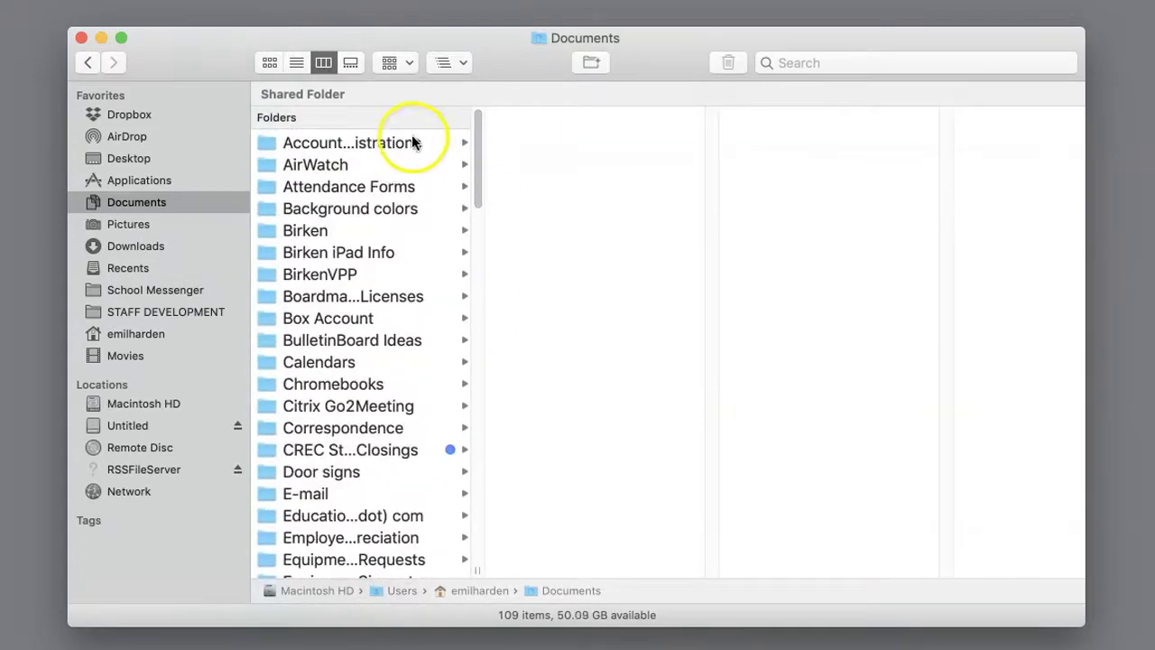
left_click(406, 66)
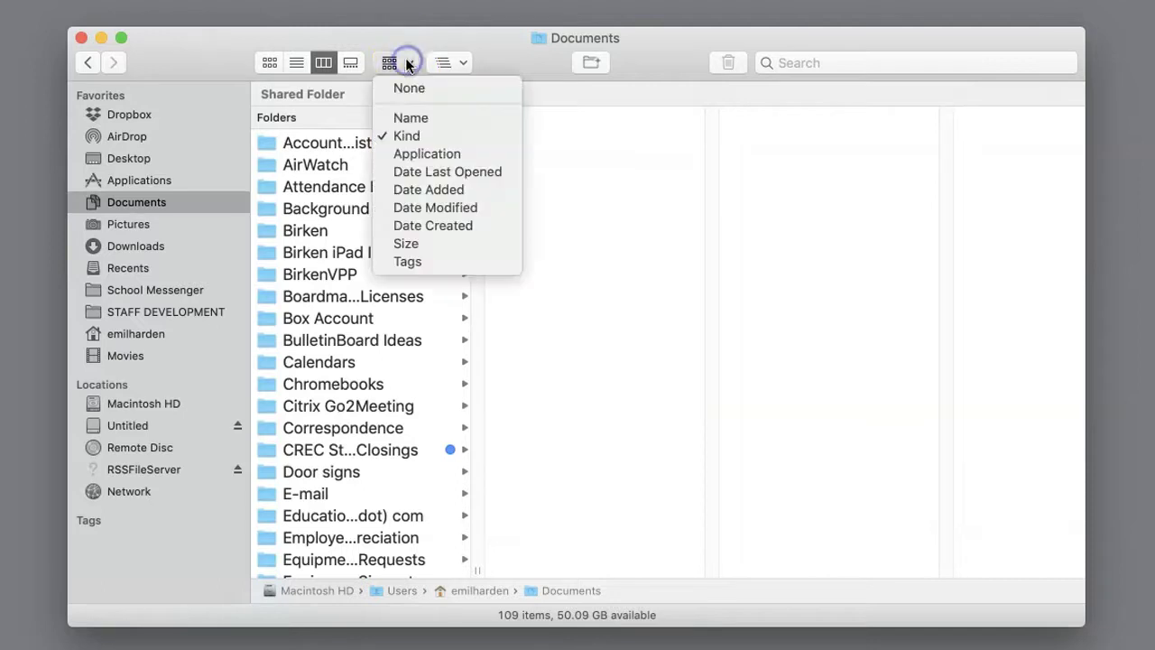
left_click(415, 115)
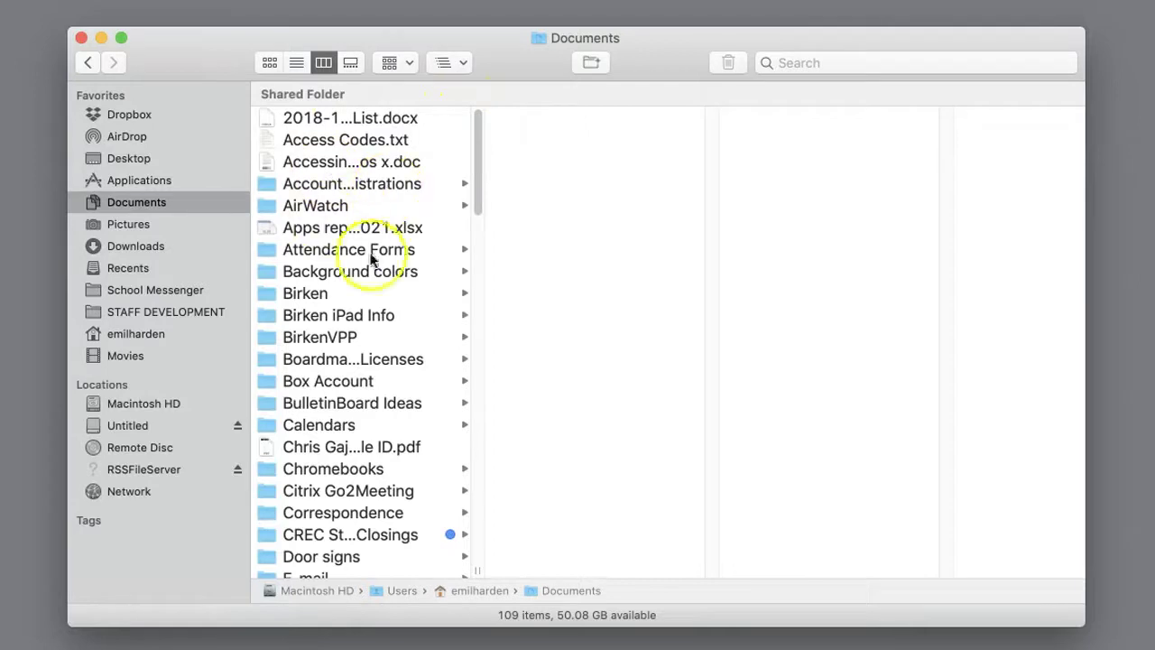
mouse_move(474, 193)
left_mouse_down()
mouse_move(451, 611)
mouse_move(464, 466)
mouse_move(456, 186)
left_mouse_up()
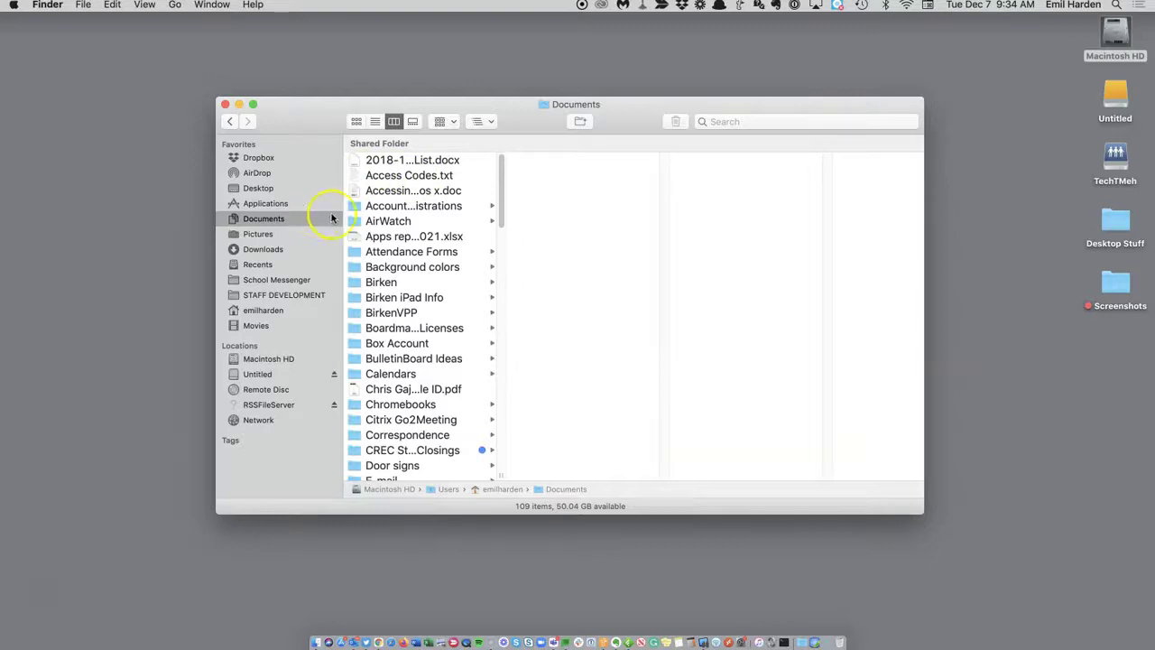
Drill down from Calendars through Calendars 2021-2022 into RSS Calendars to list its five items.
left_click(404, 373)
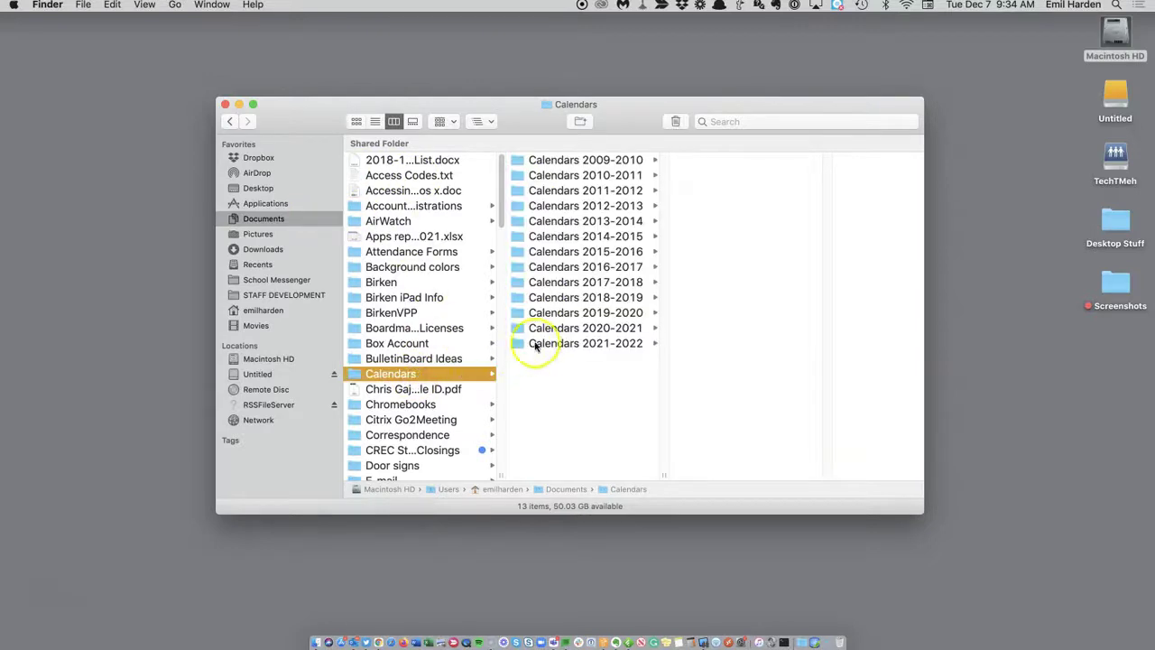
left_click(584, 345)
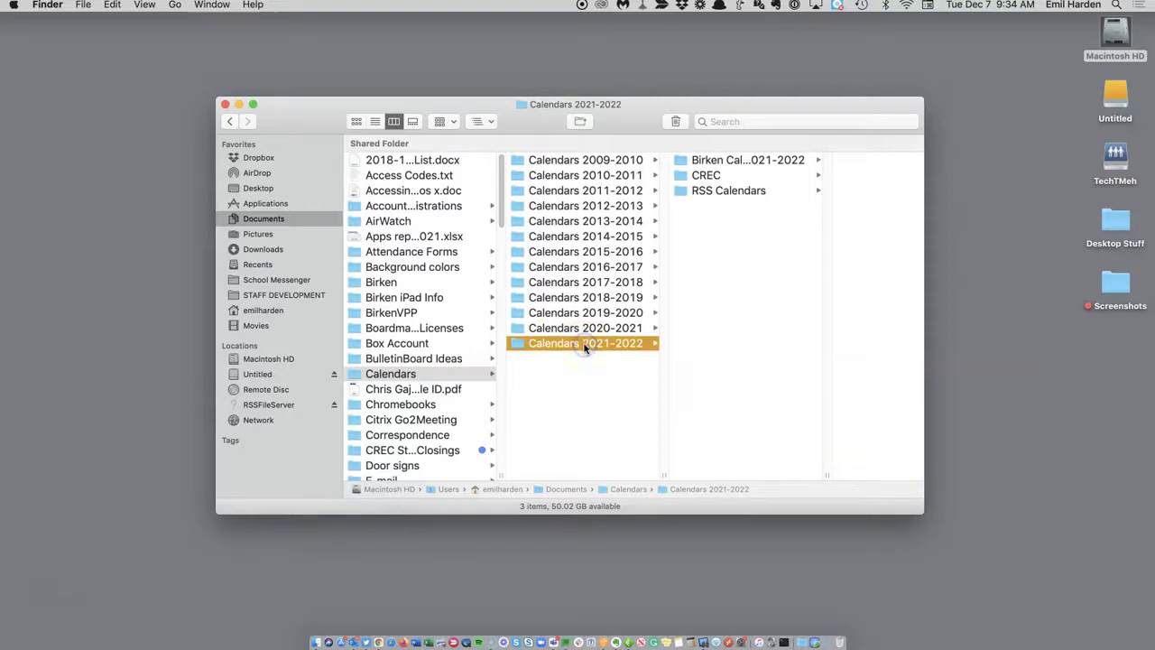
left_click(728, 195)
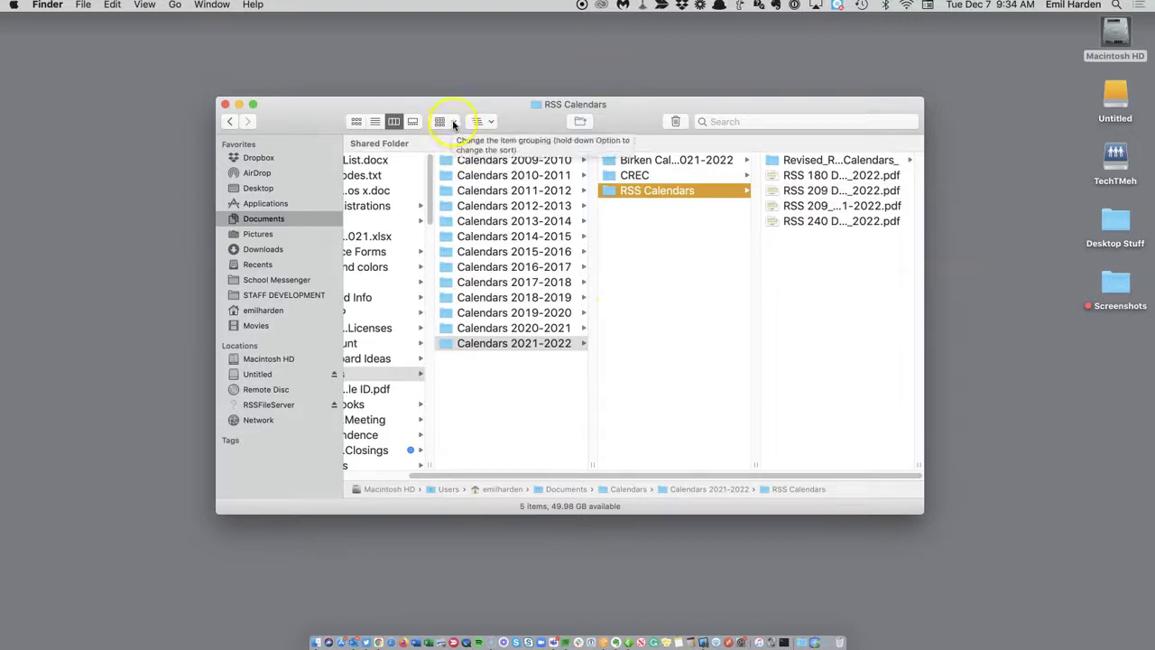
Group the columns by Kind, splitting items into Folders and PDF Documents sections.
left_click(391, 473)
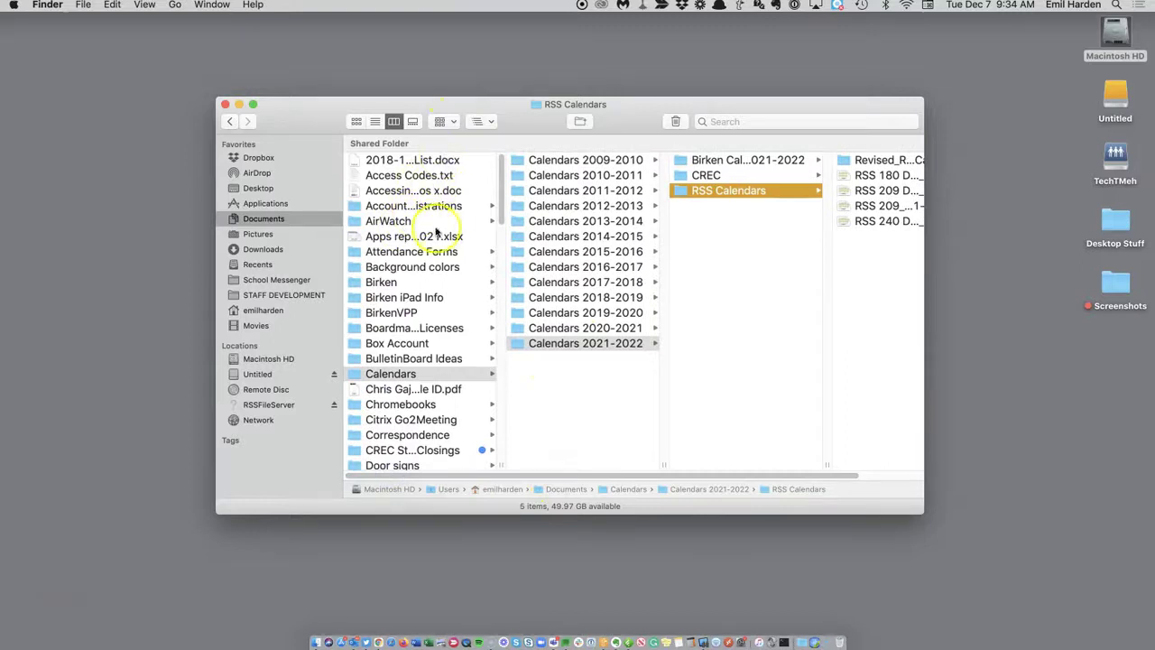
left_click_drag(498, 217, 511, 189)
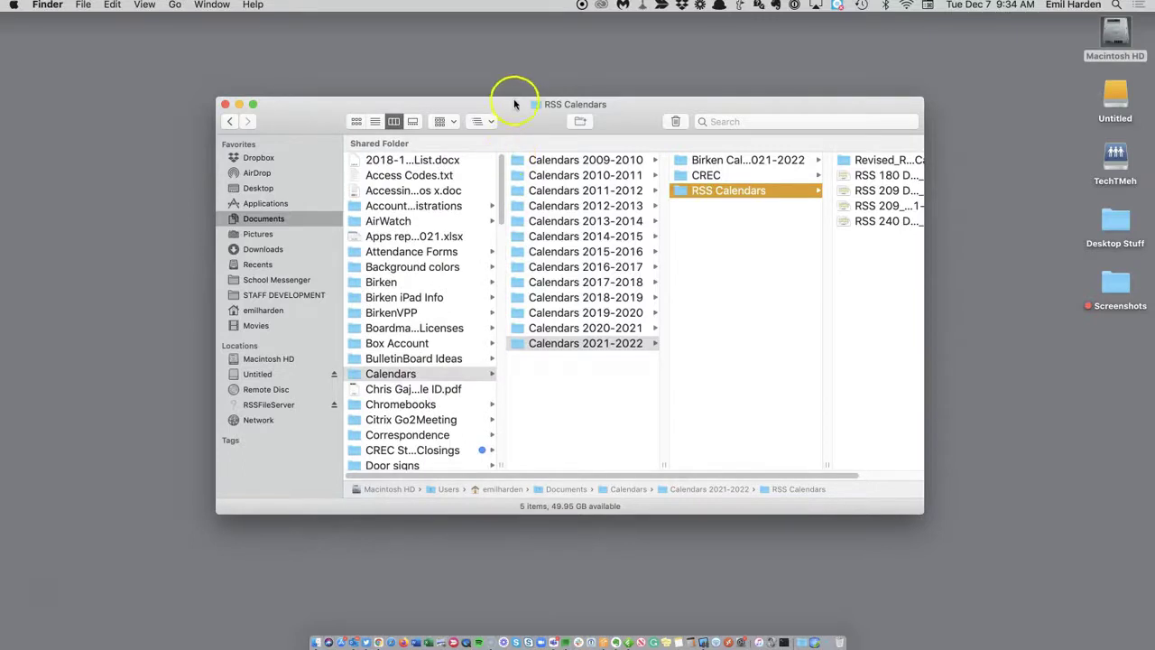
left_click(453, 122)
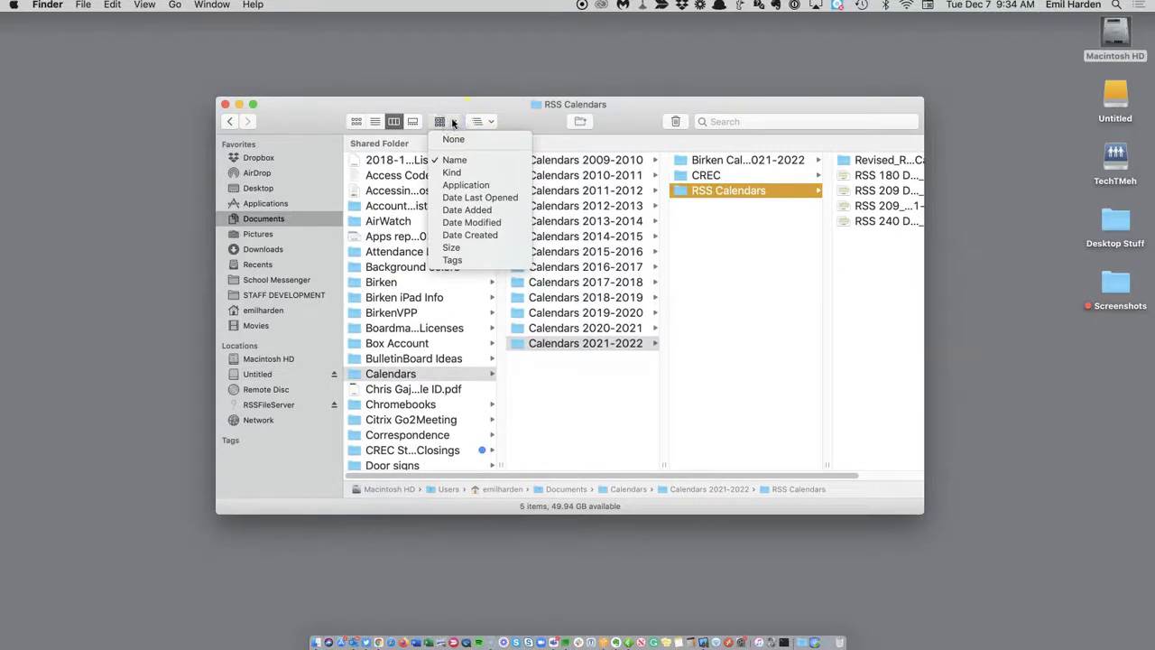
left_click(452, 103)
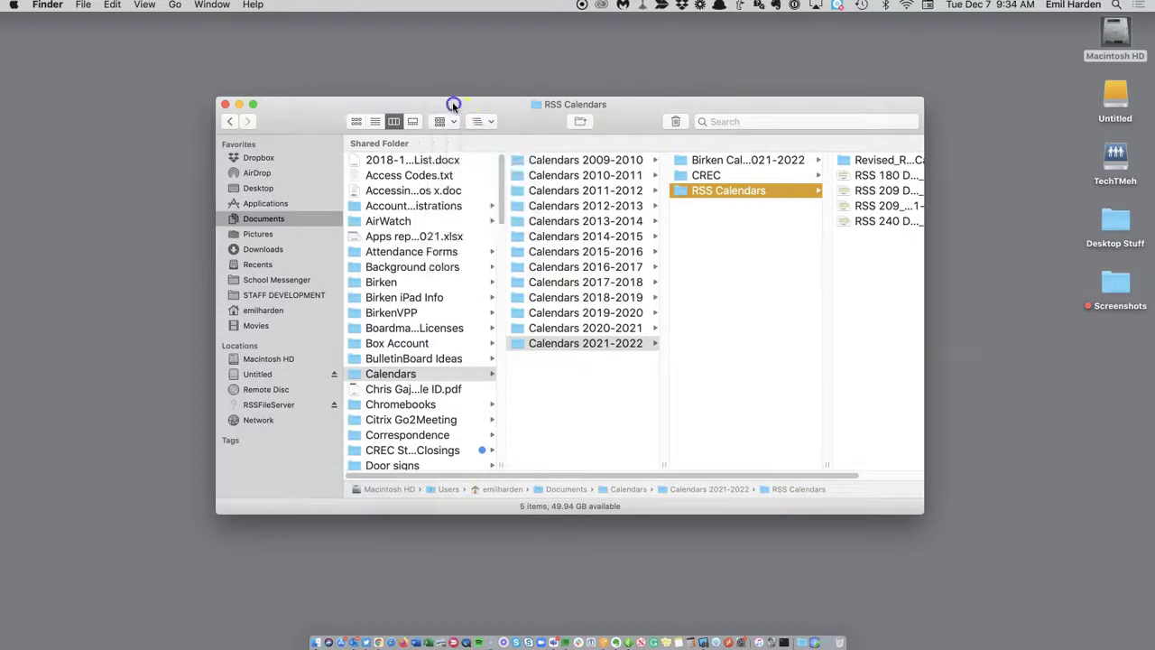
left_click(145, 7)
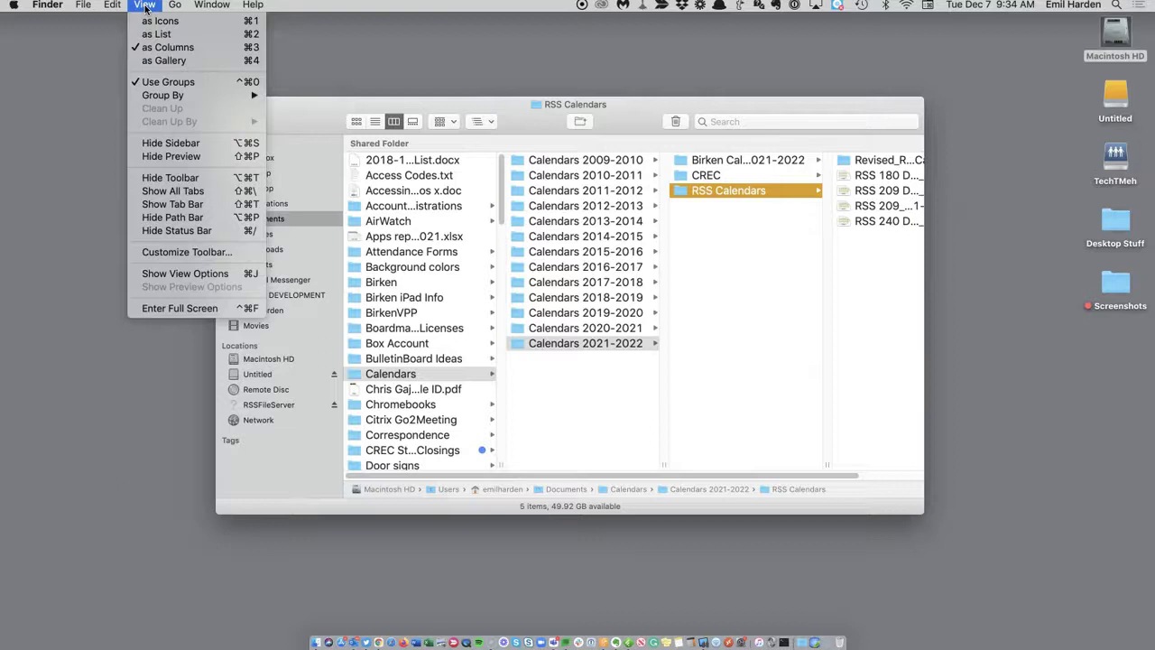
left_click(170, 97)
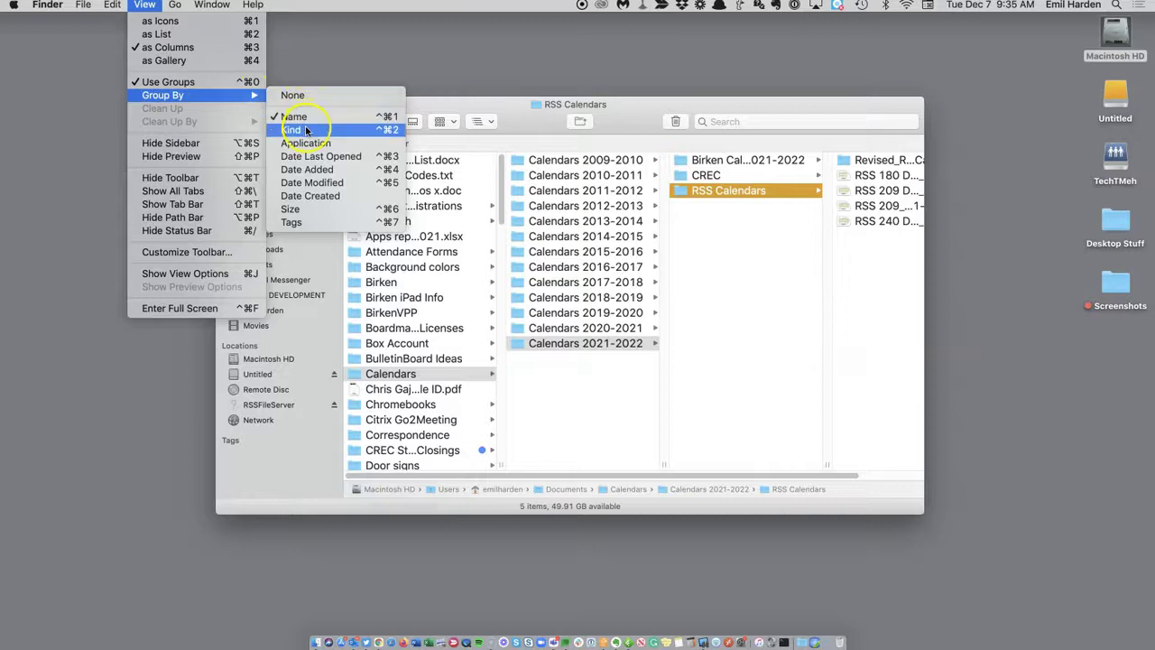
left_click(446, 97)
left_click(454, 121)
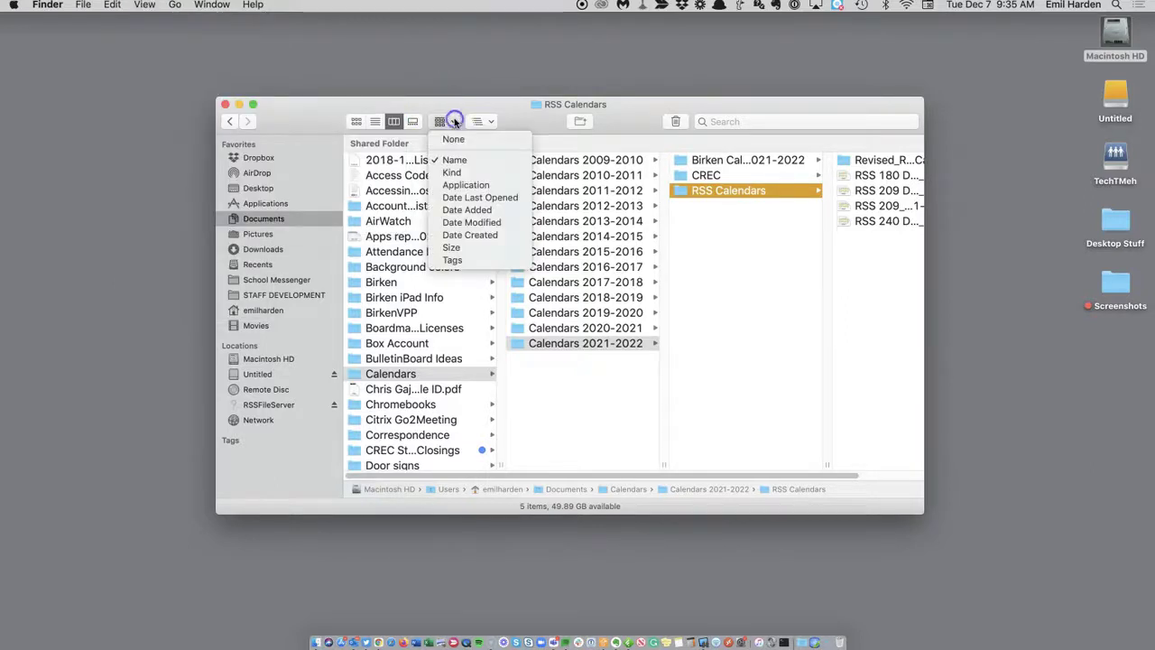
left_click(455, 172)
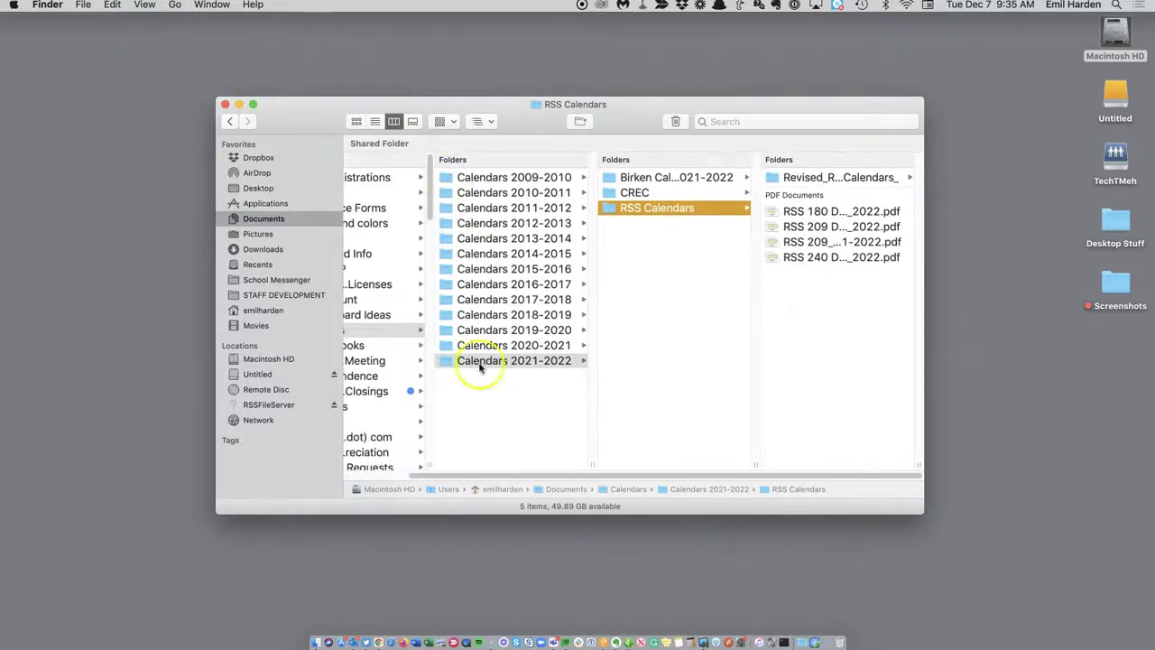
left_click_drag(546, 476, 416, 479)
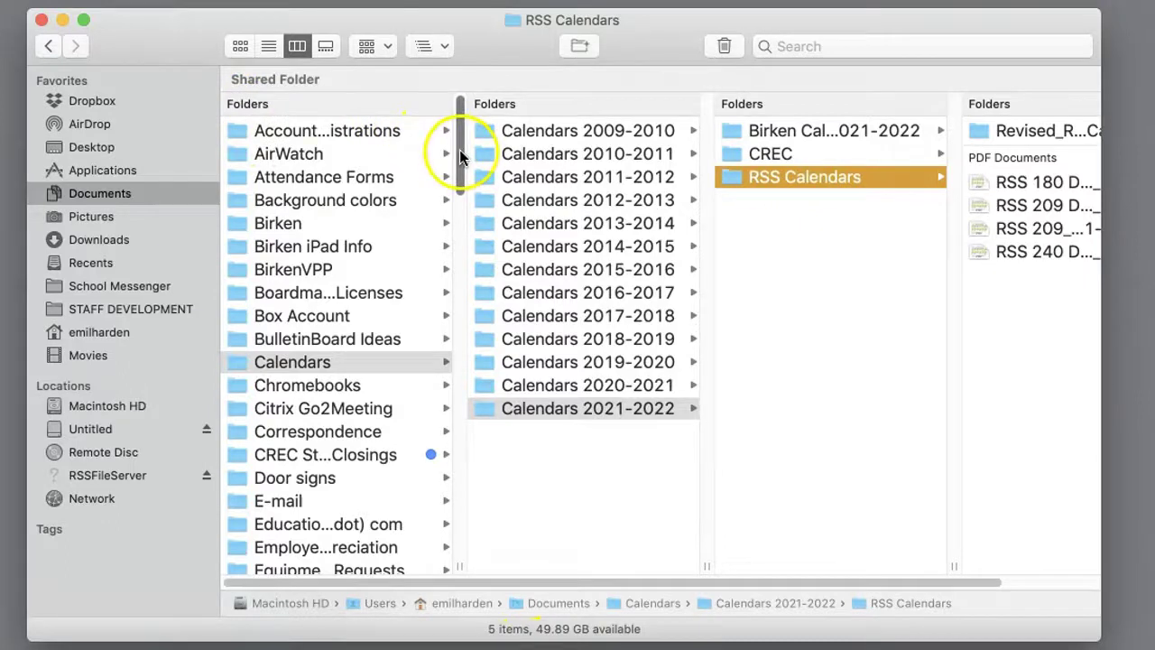
left_click_drag(459, 155, 458, 438)
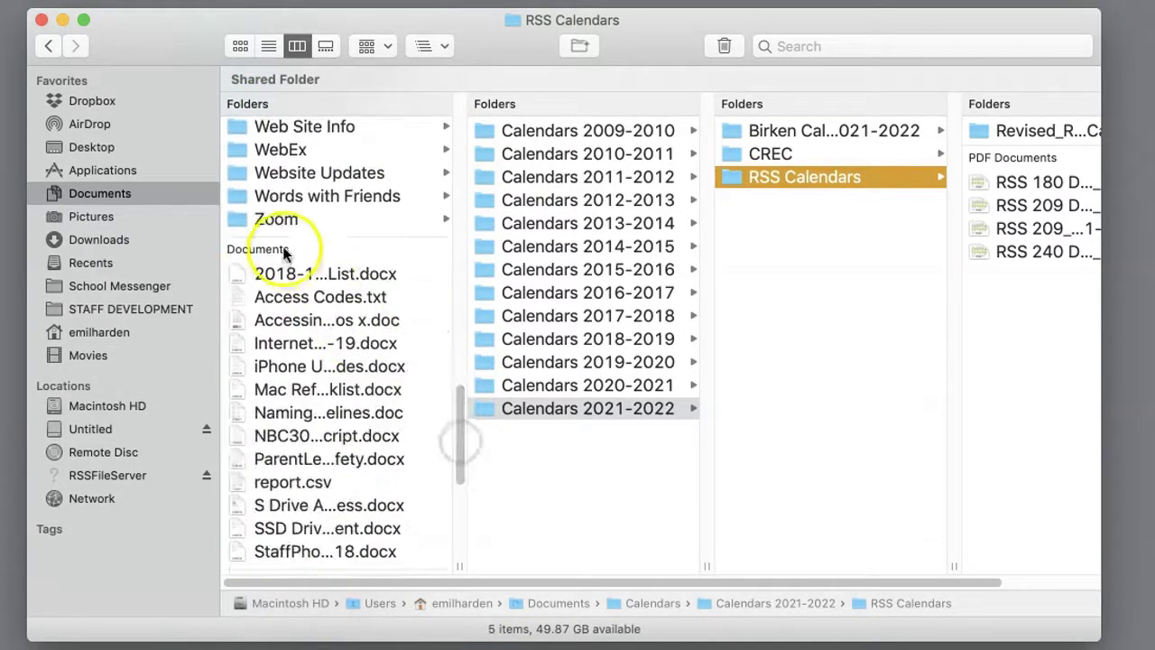
left_click_drag(461, 438, 458, 478)
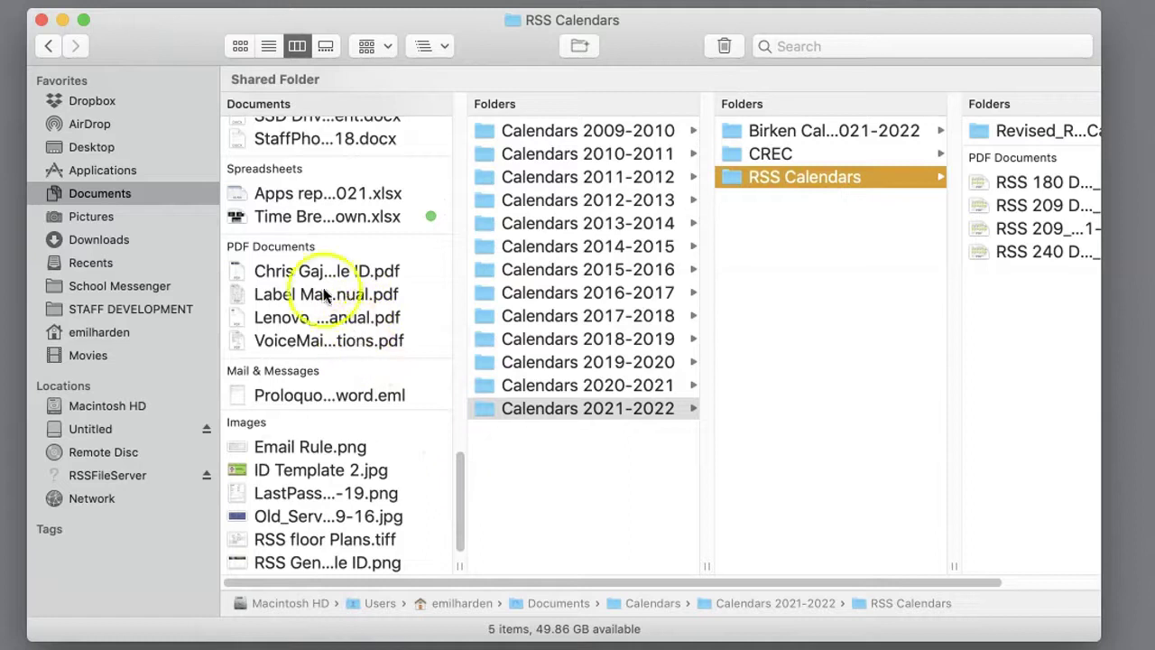
left_click_drag(459, 488, 460, 511)
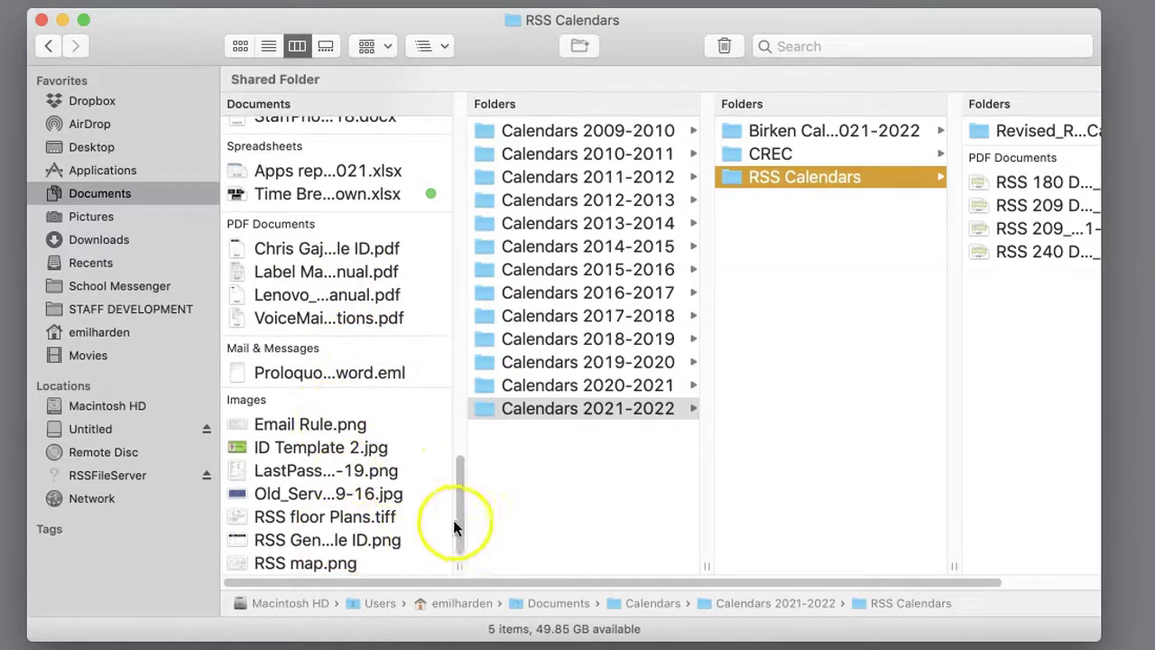
left_click_drag(459, 528, 485, 120)
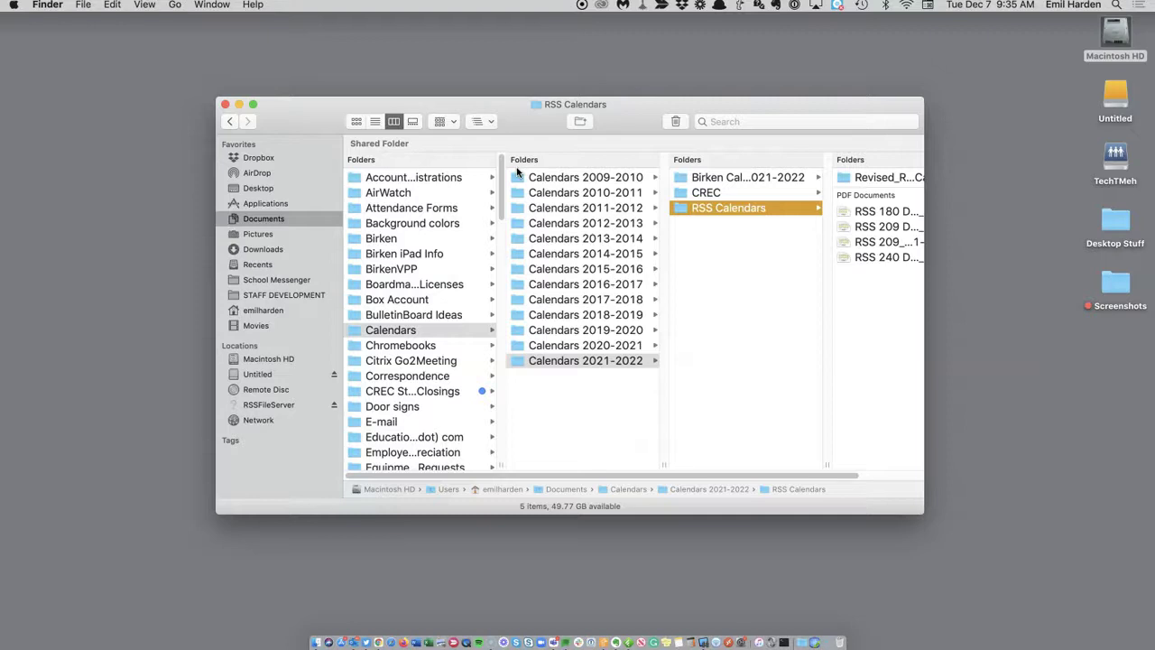
Open Photo Permissions from Documents and drag it into the sidebar Favorites below Recents.
left_click_drag(499, 201, 508, 267)
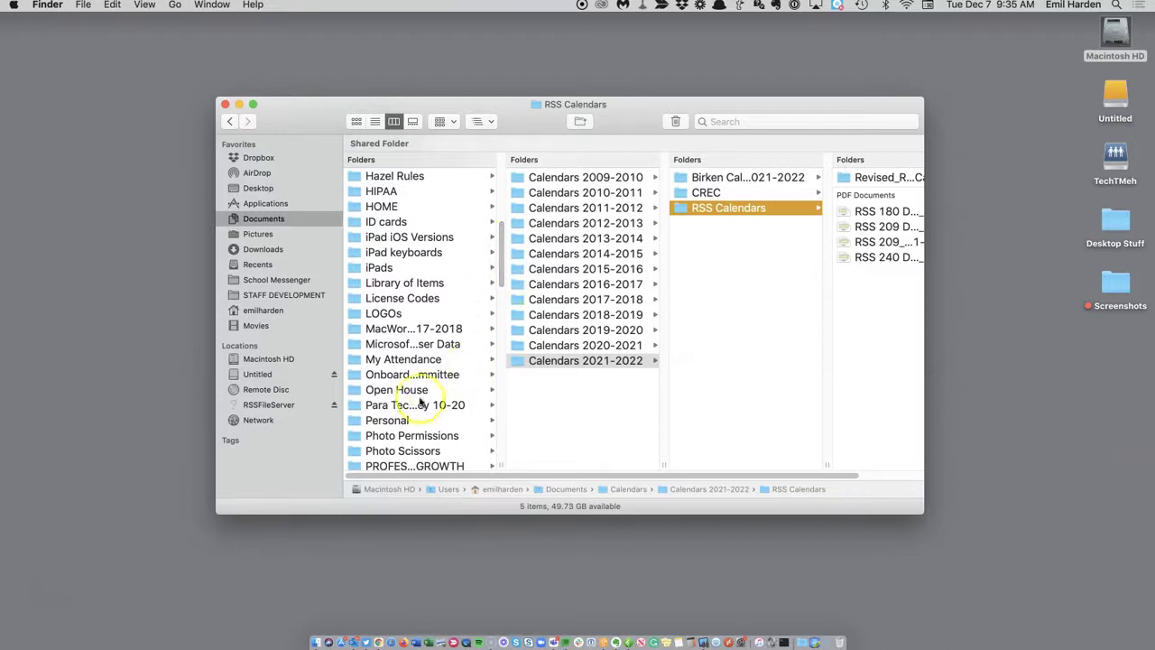
left_click(389, 436)
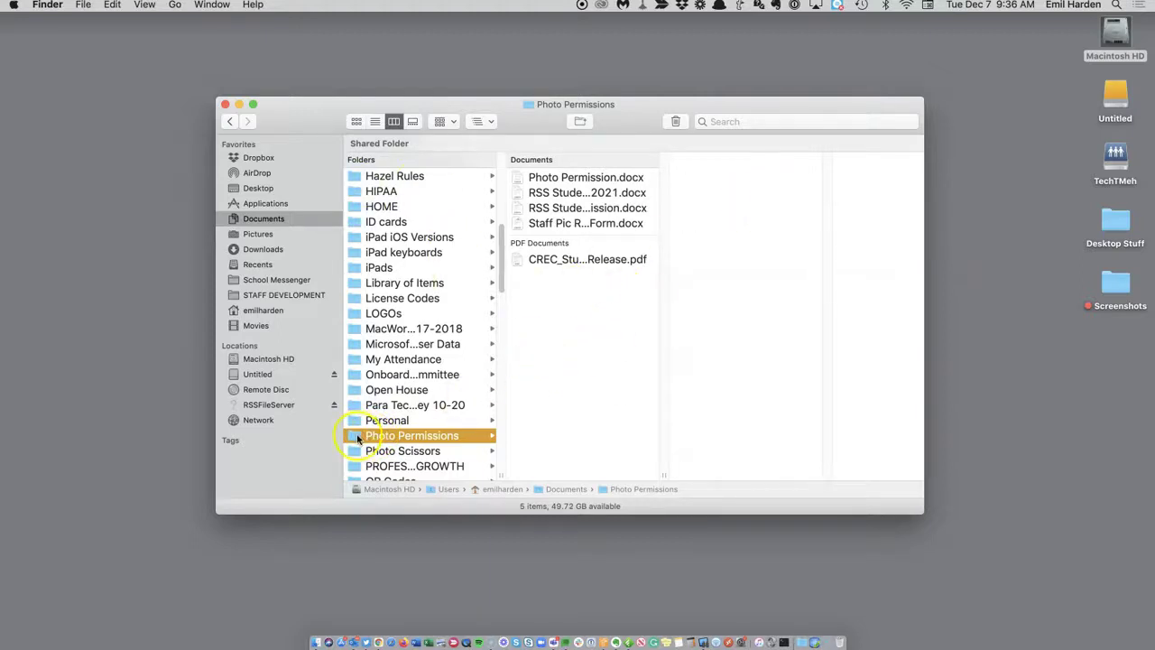
left_click_drag(354, 437, 290, 269)
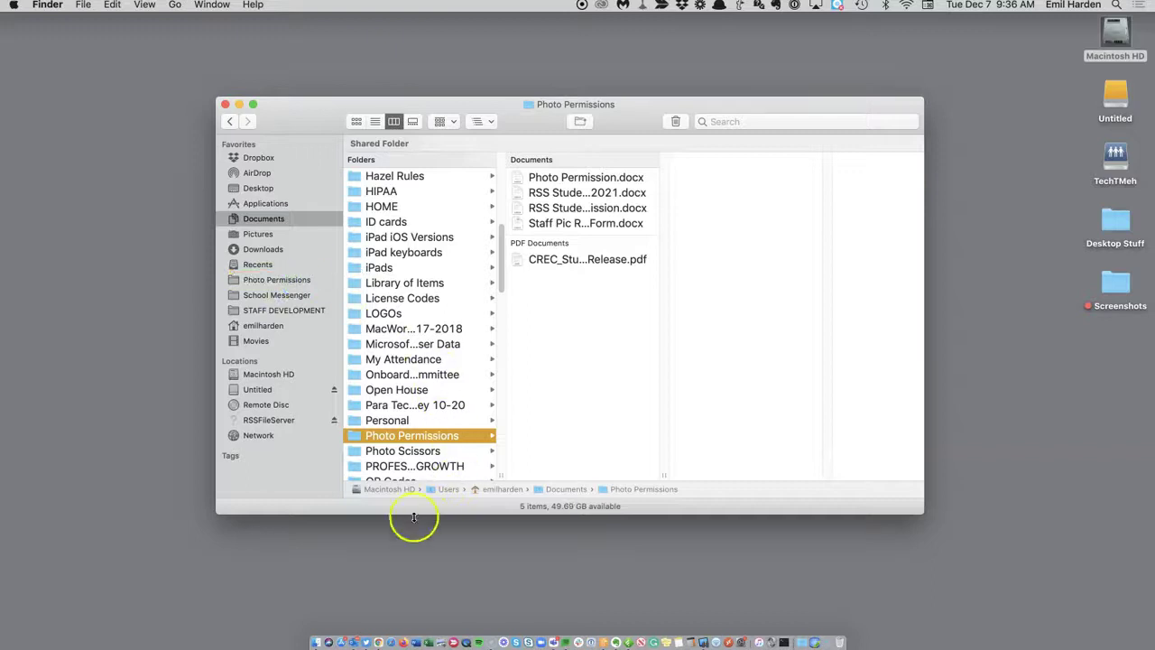
Visit Documents and Applications, then reach Photo Permissions from its favorite and show it in column view.
left_click(287, 220)
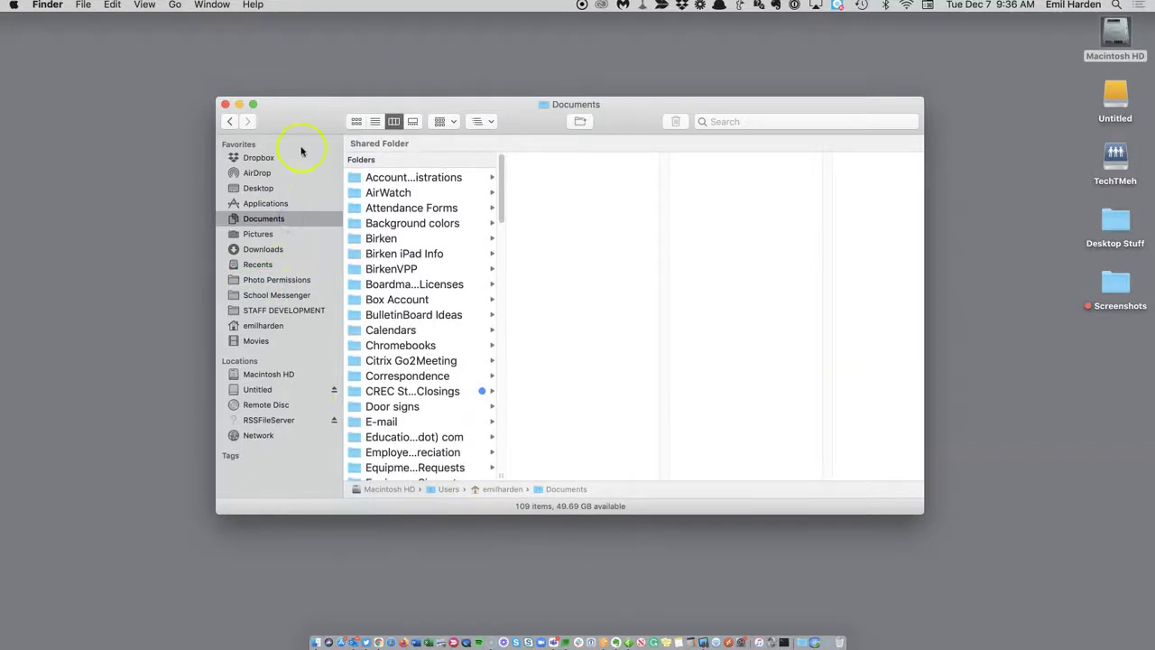
left_click(271, 203)
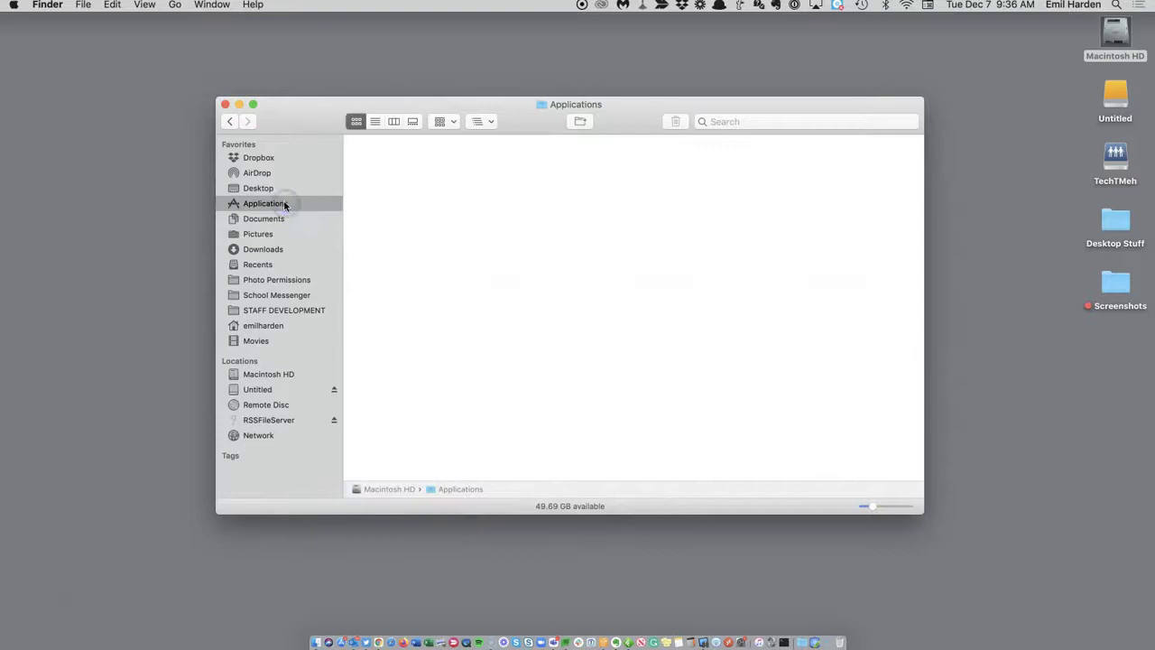
left_click(289, 280)
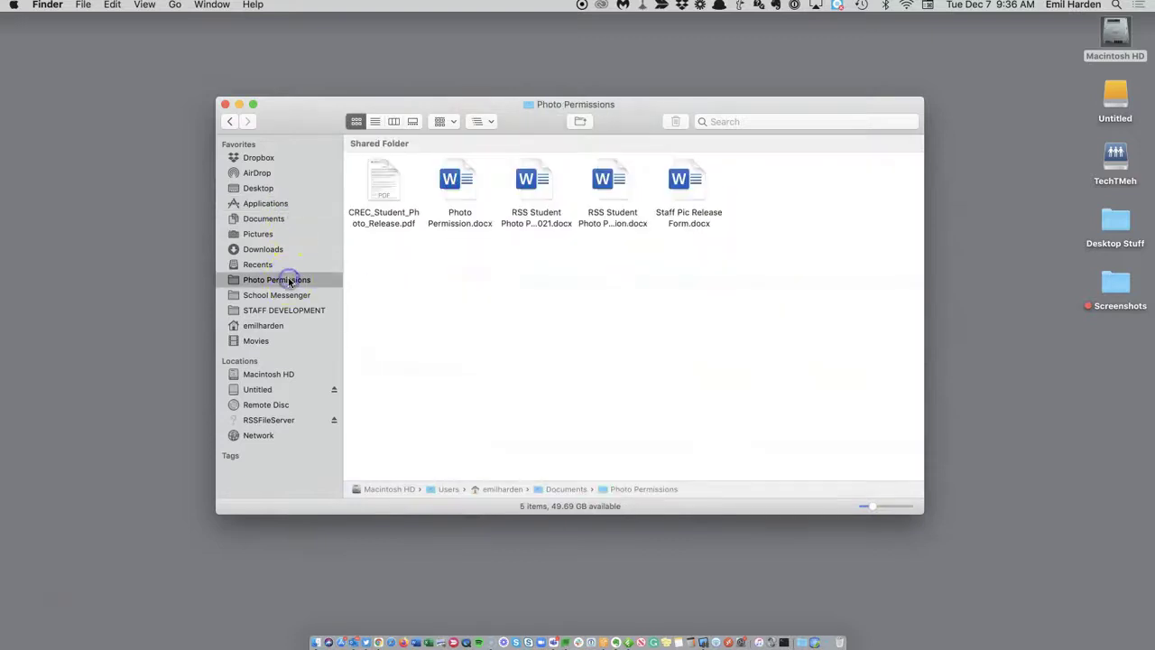
left_click(394, 122)
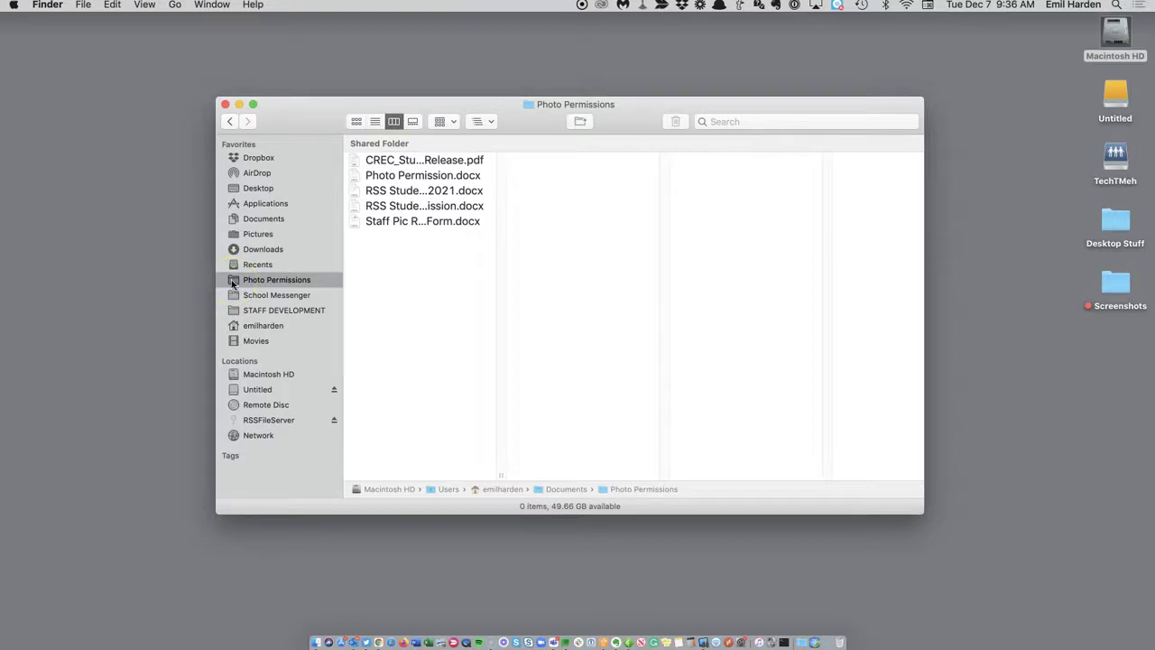
Drag Photo Permissions out of Favorites, then browse School Messenger, STAFF DEVELOPMENT and Recents before Documents.
left_click_drag(232, 282, 105, 277)
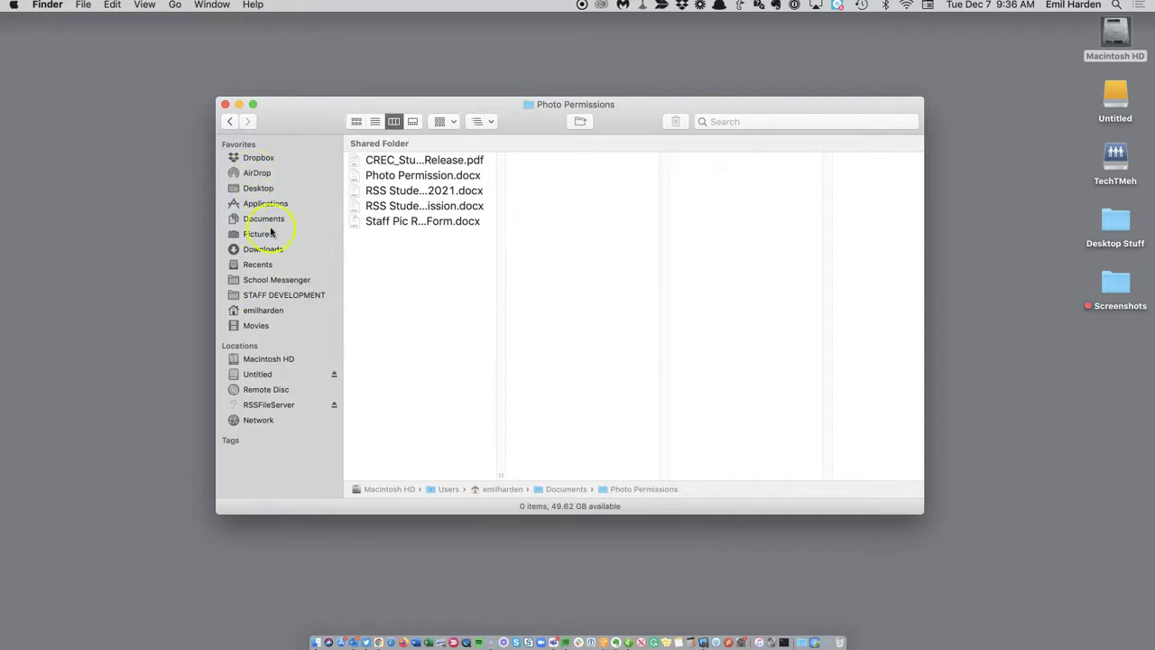
left_click(277, 282)
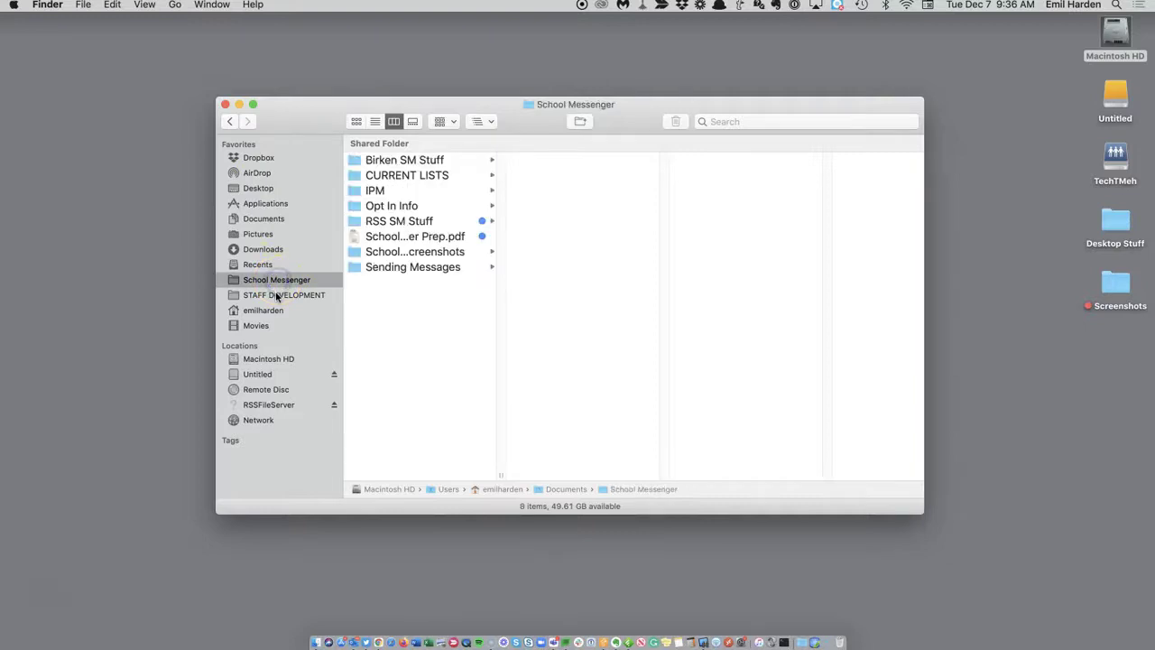
left_click(277, 295)
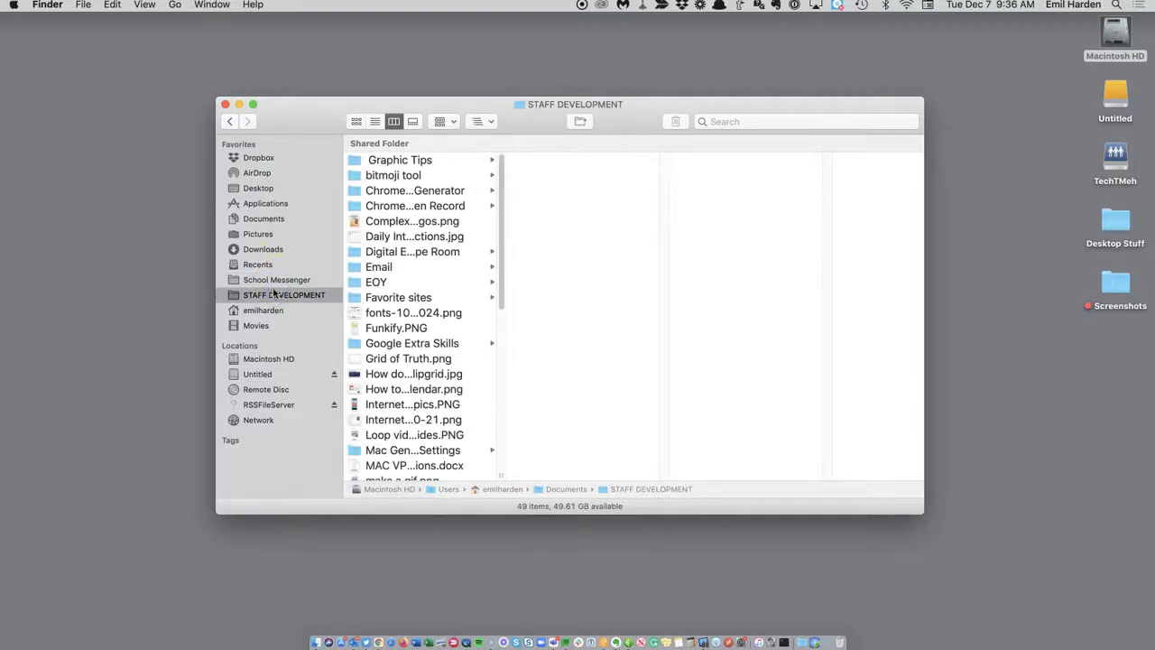
left_click(257, 264)
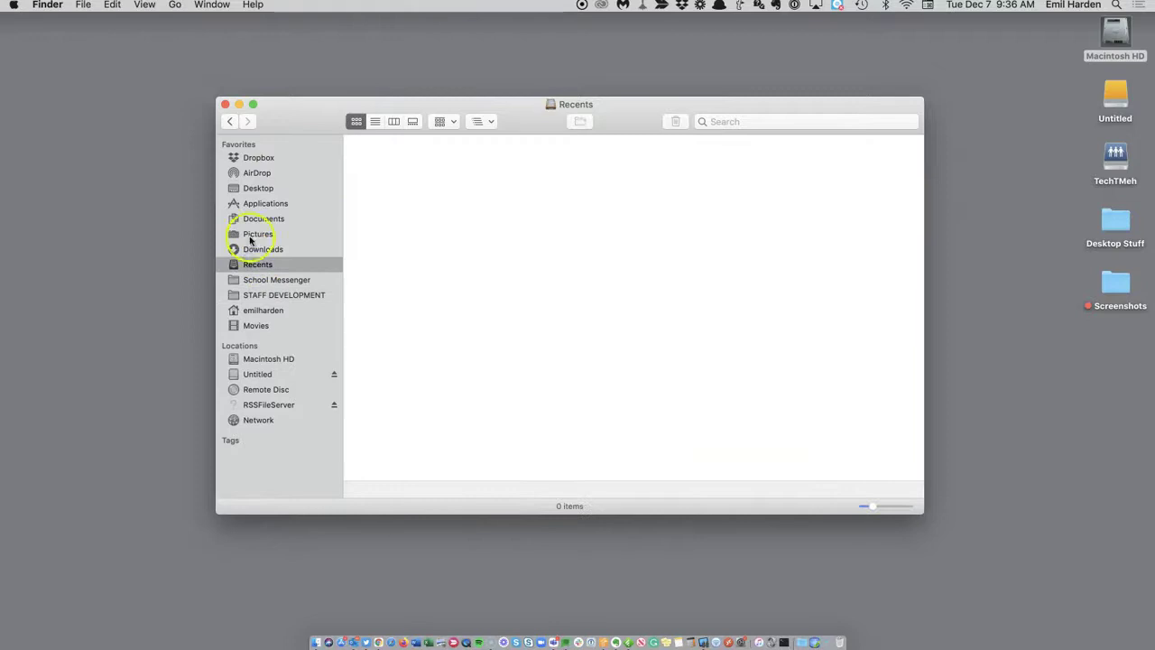
left_click(252, 220)
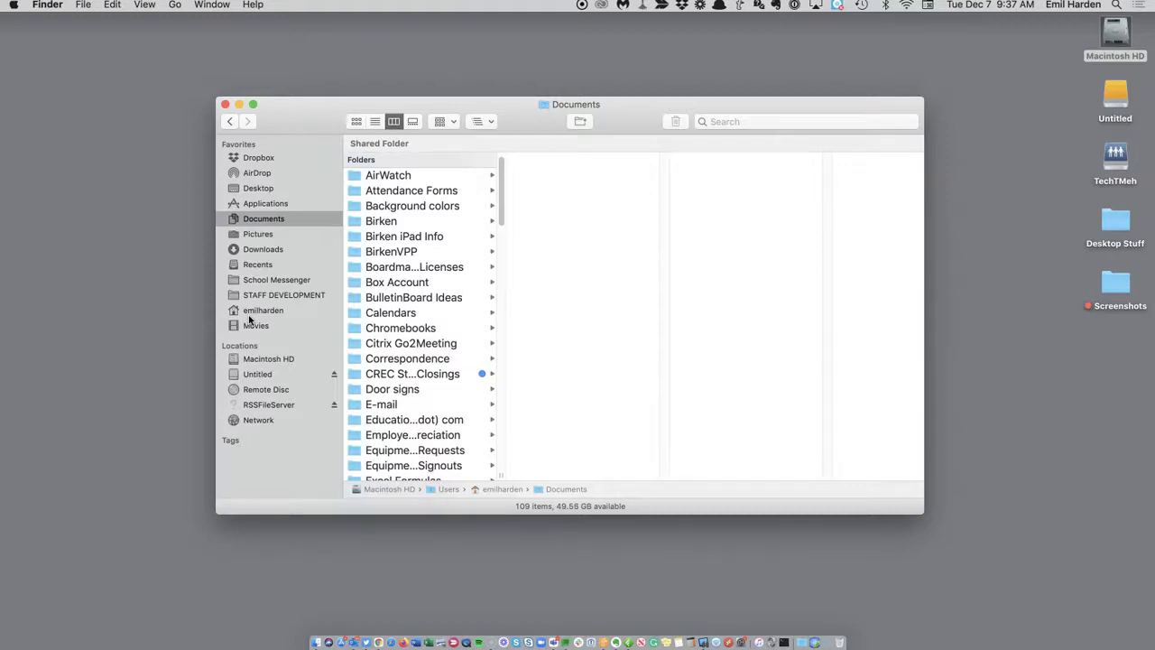
Go back four folders in the history, then open the home folder and select Documents.
left_click(229, 122)
left_click(228, 122)
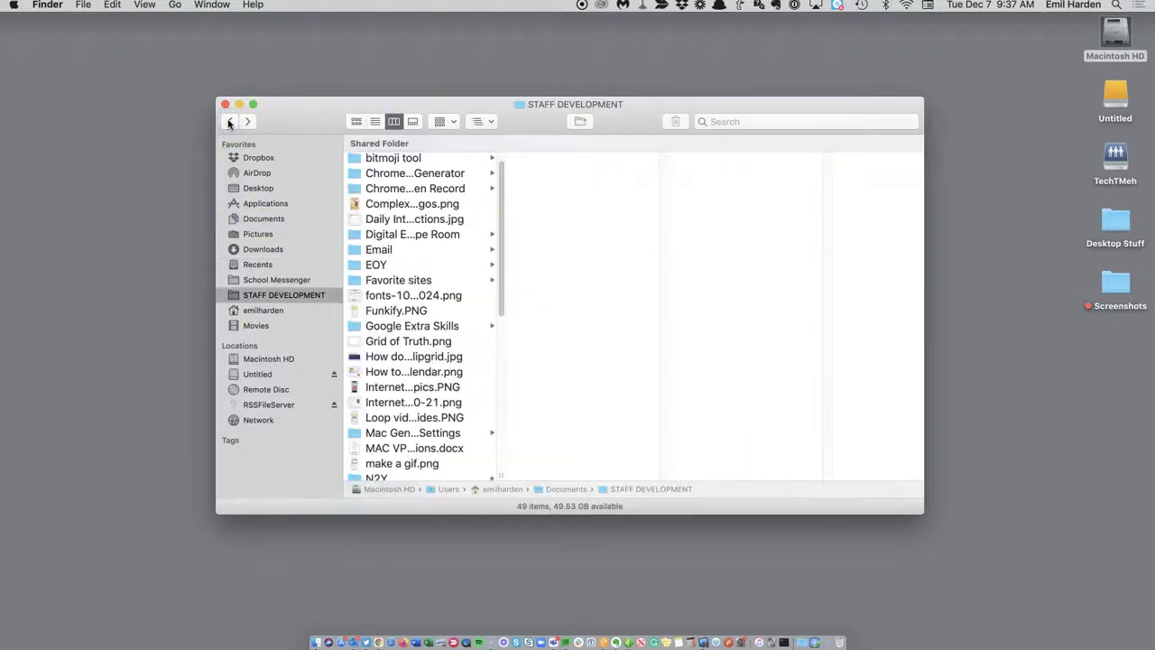
left_click(229, 122)
left_click(228, 122)
left_click(270, 310)
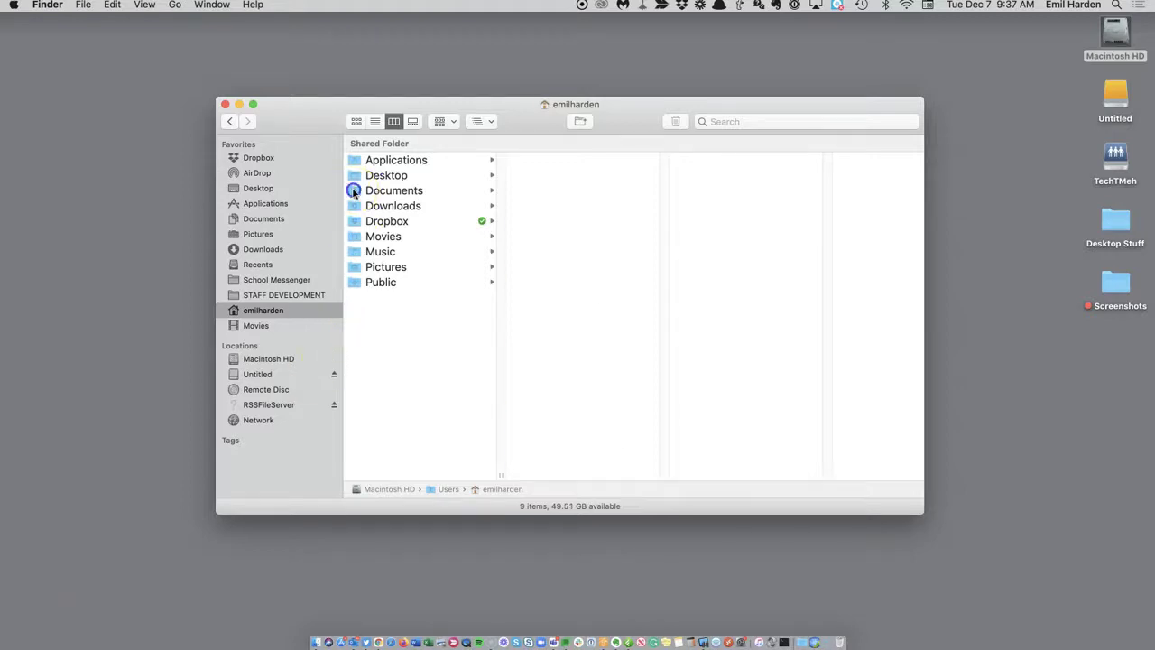
left_click(354, 191)
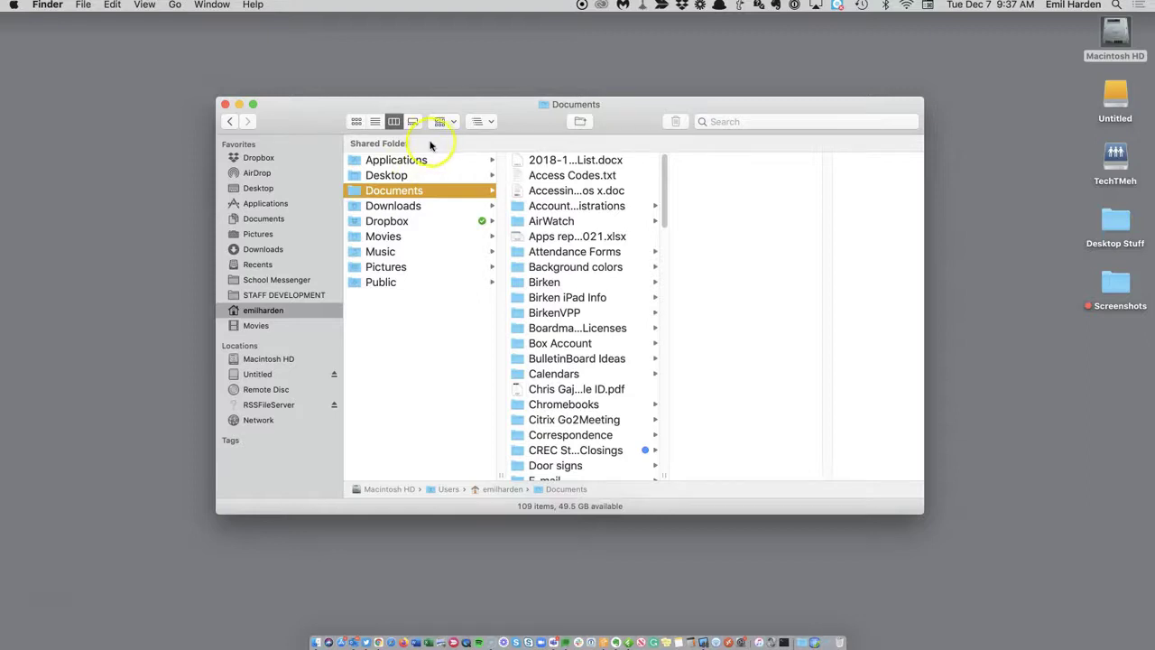
Group the Documents folder's items by Kind.
left_click(450, 123)
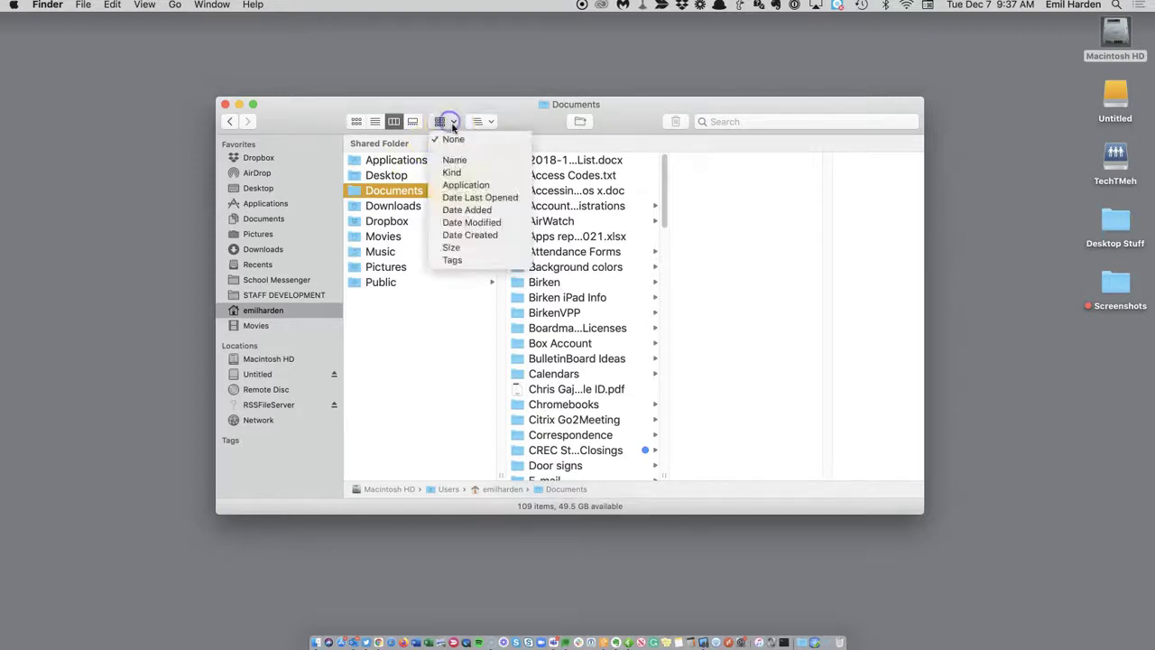
left_click(456, 173)
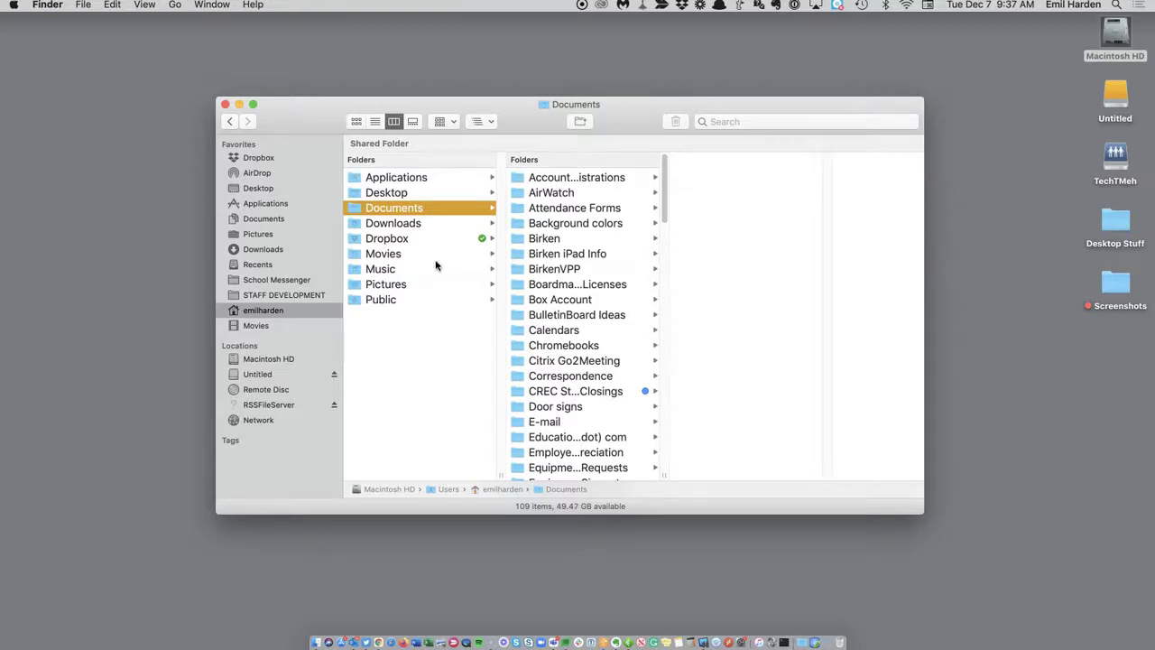
left_click(427, 209)
Select the home Documents folder in the columns and drag it onto the Dock.
left_click(243, 221)
left_click(352, 210)
left_click_drag(355, 210, 806, 643)
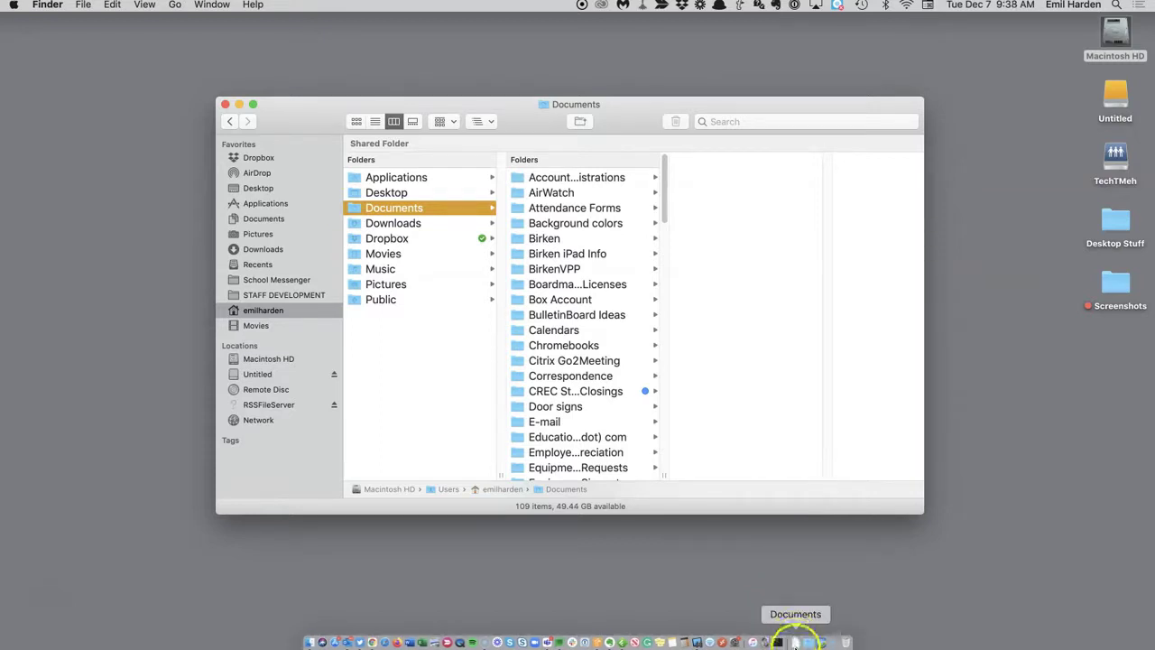
Close the Finder window and set the Documents Dock stack to view its content as a List.
left_click(226, 105)
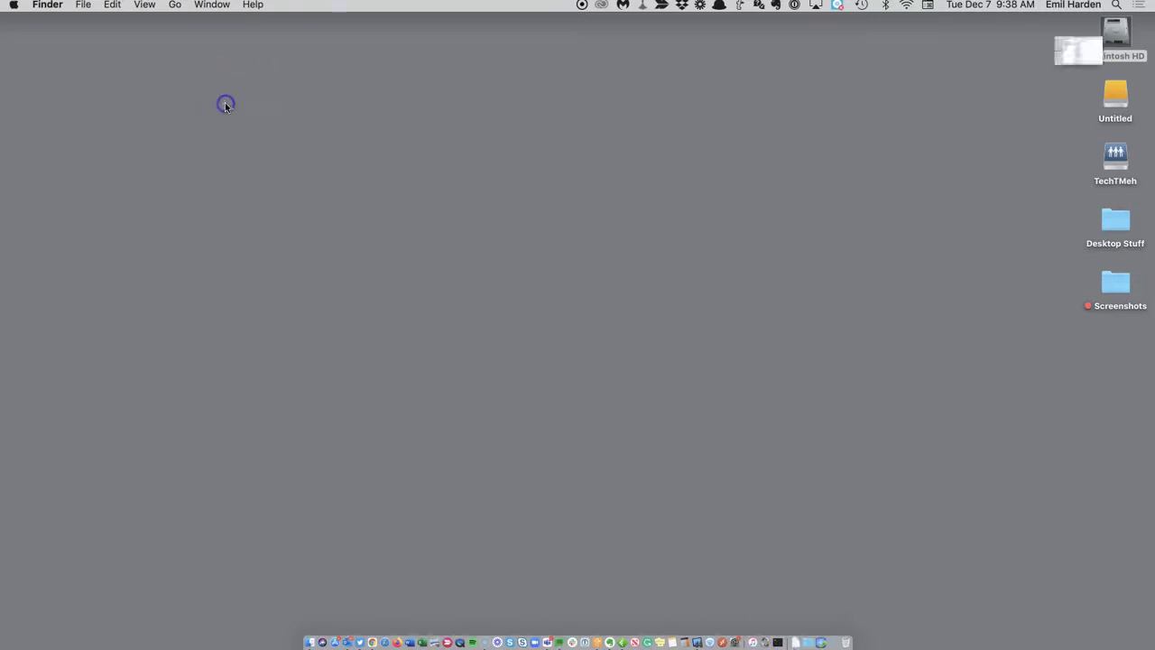
left_click(794, 643)
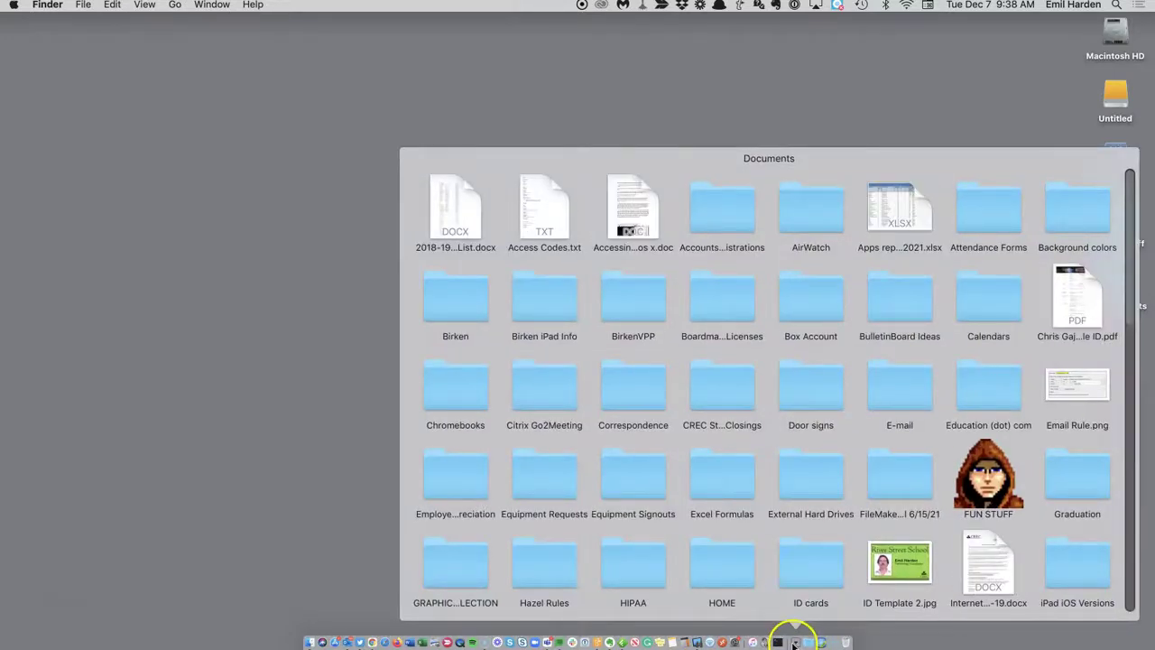
right_click(795, 643)
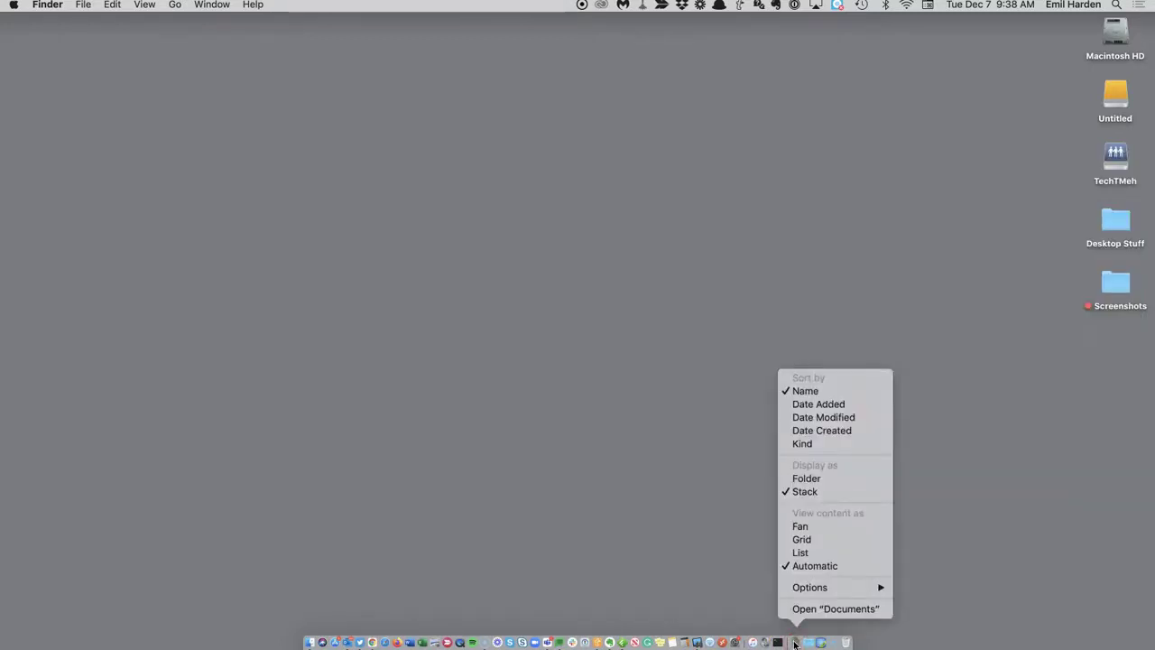
left_click(831, 551)
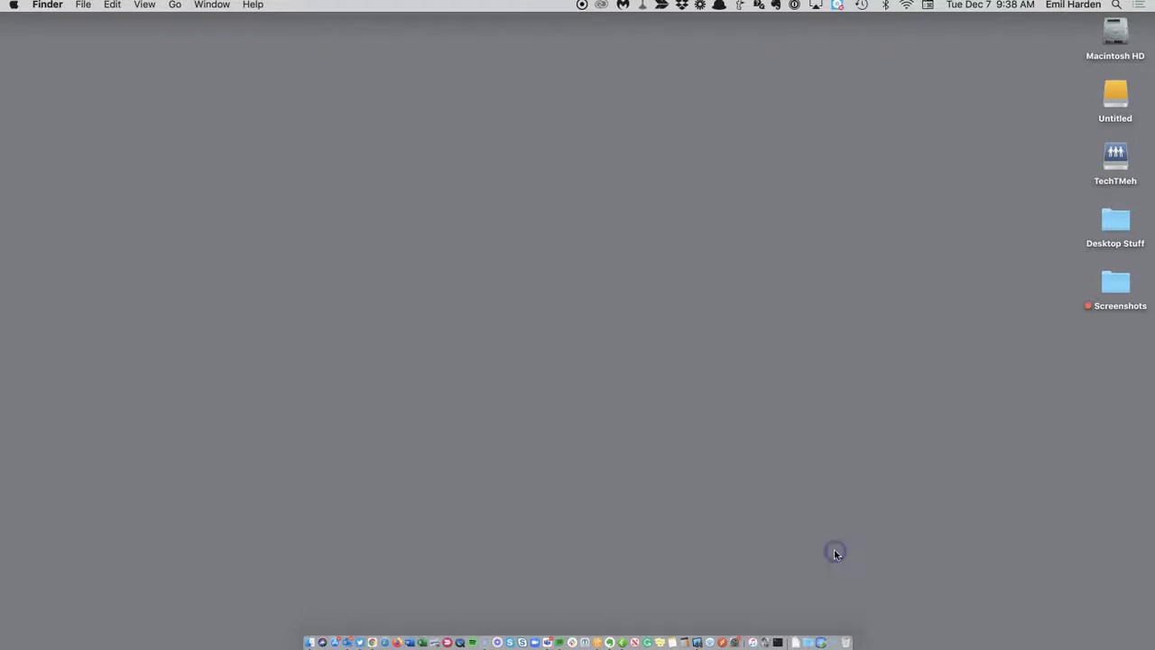
left_click(797, 641)
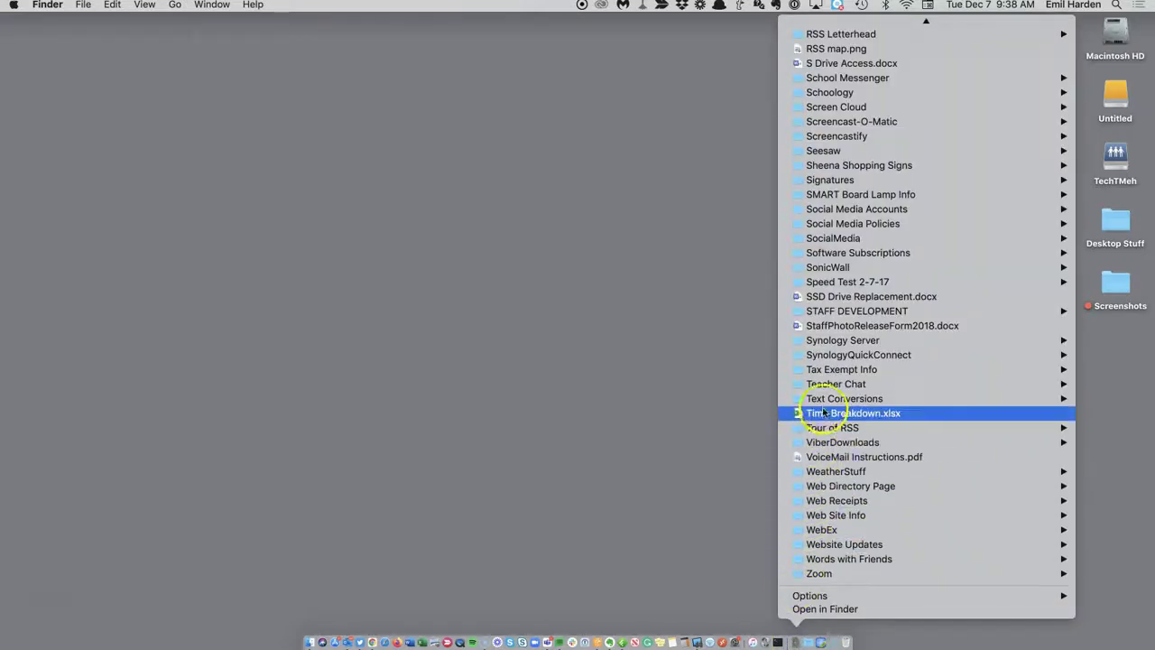
mouse_move(823, 403)
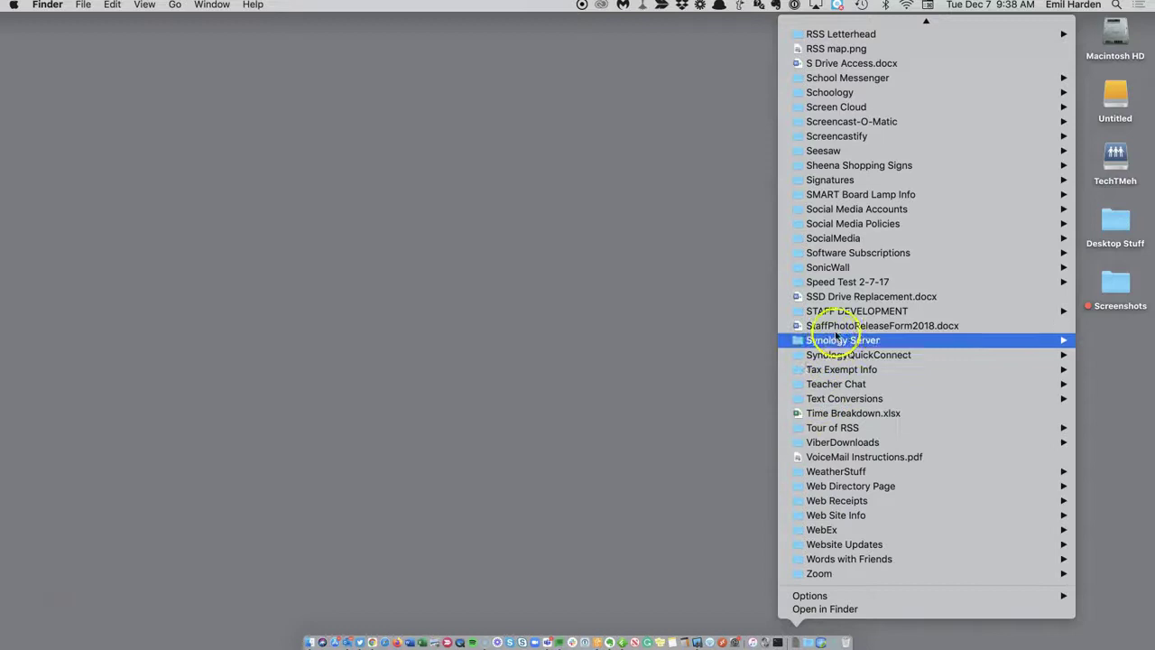
mouse_move(837, 315)
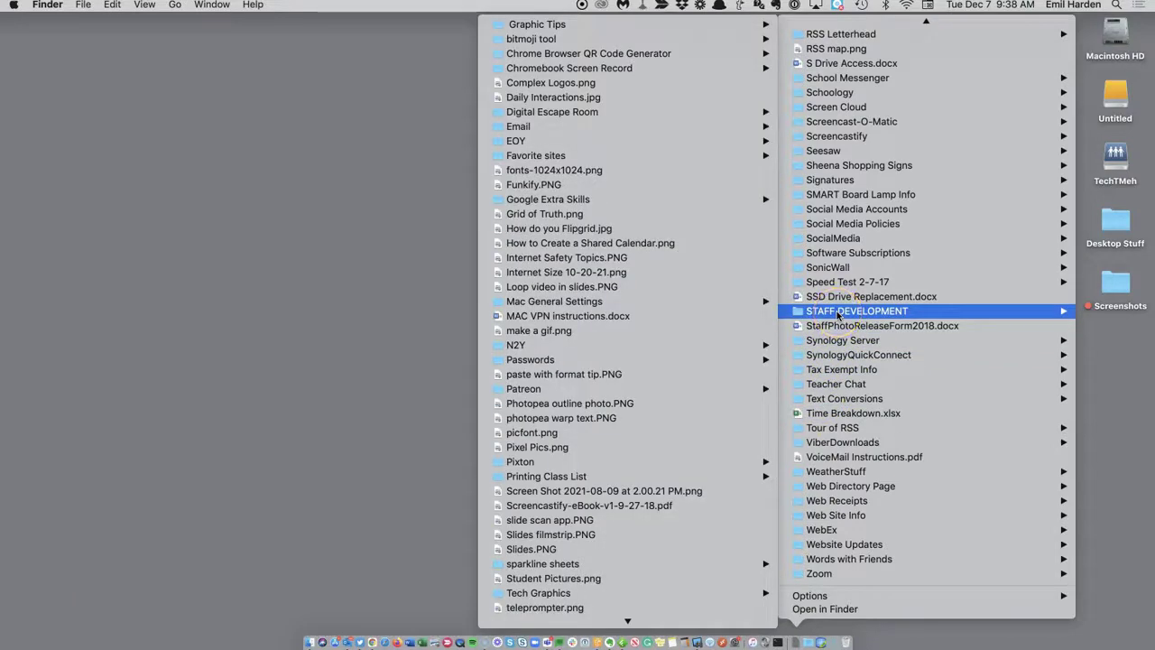
mouse_move(665, 200)
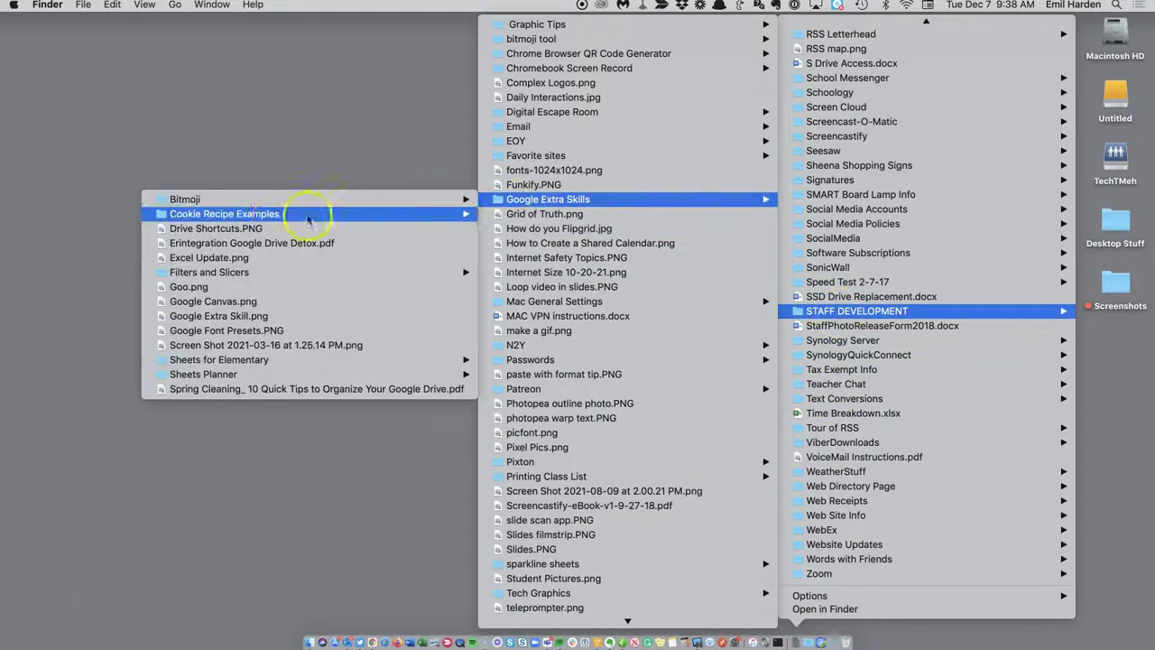
mouse_move(253, 271)
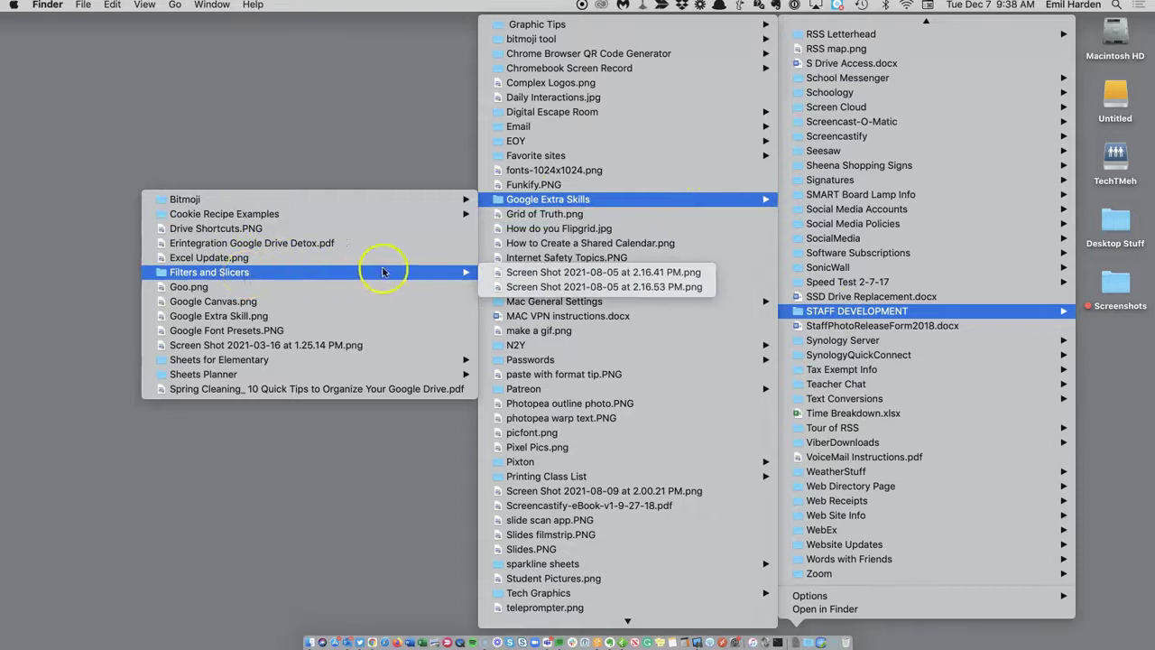
left_click(356, 446)
left_click(796, 641)
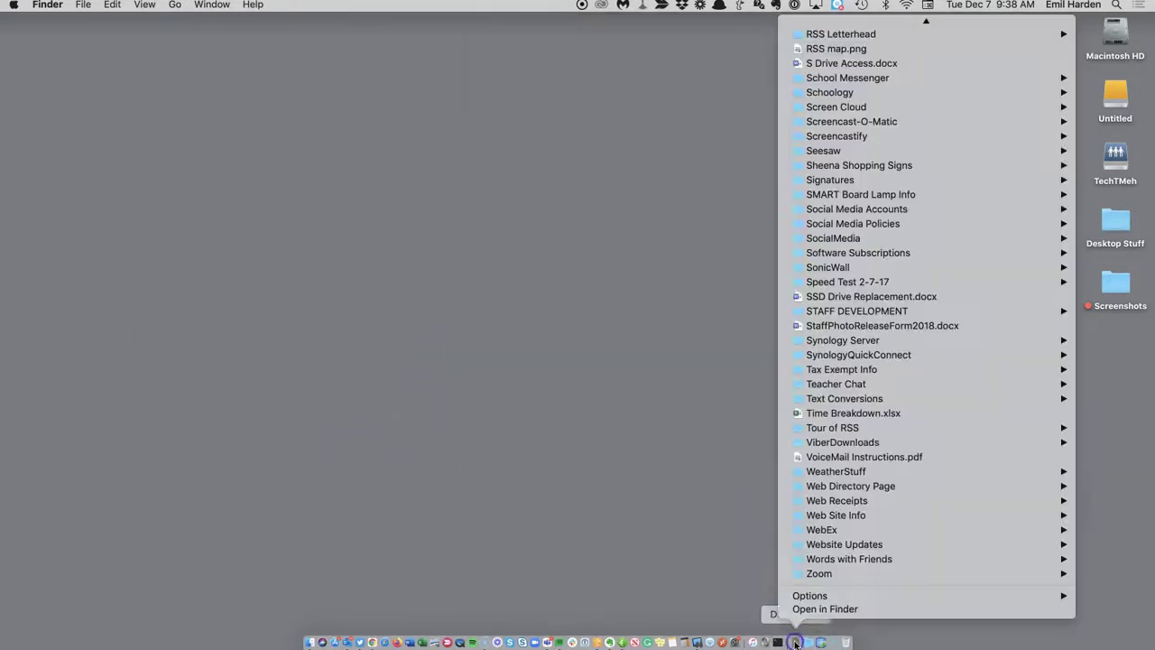
scroll(825, 262, "up", 10)
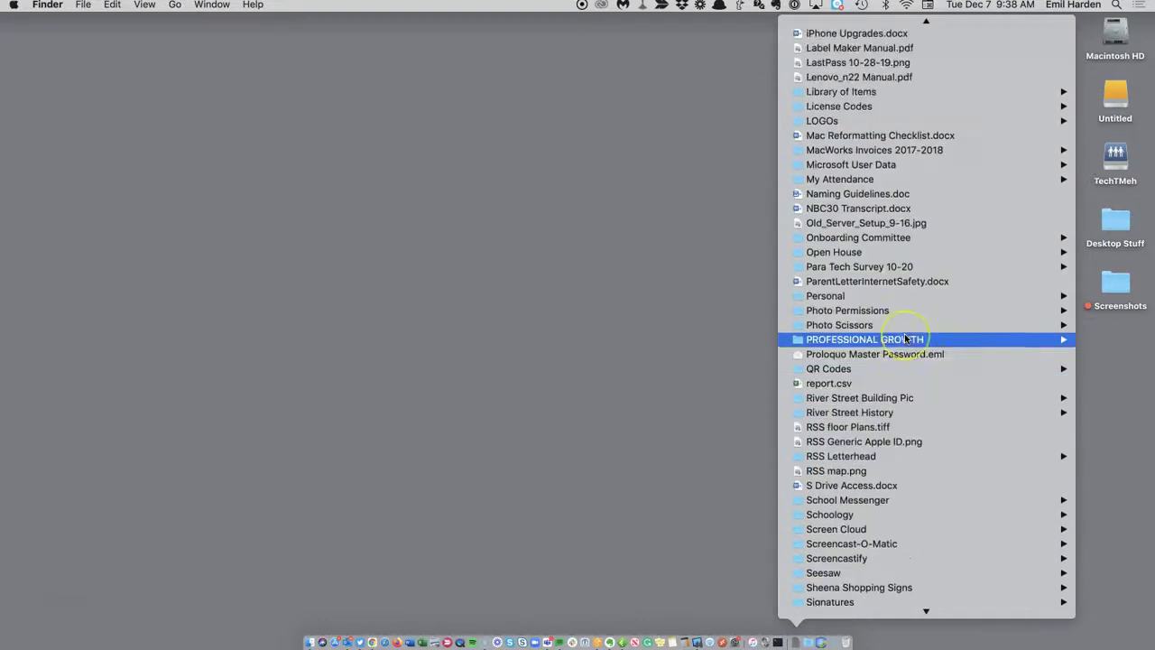
mouse_move(905, 333)
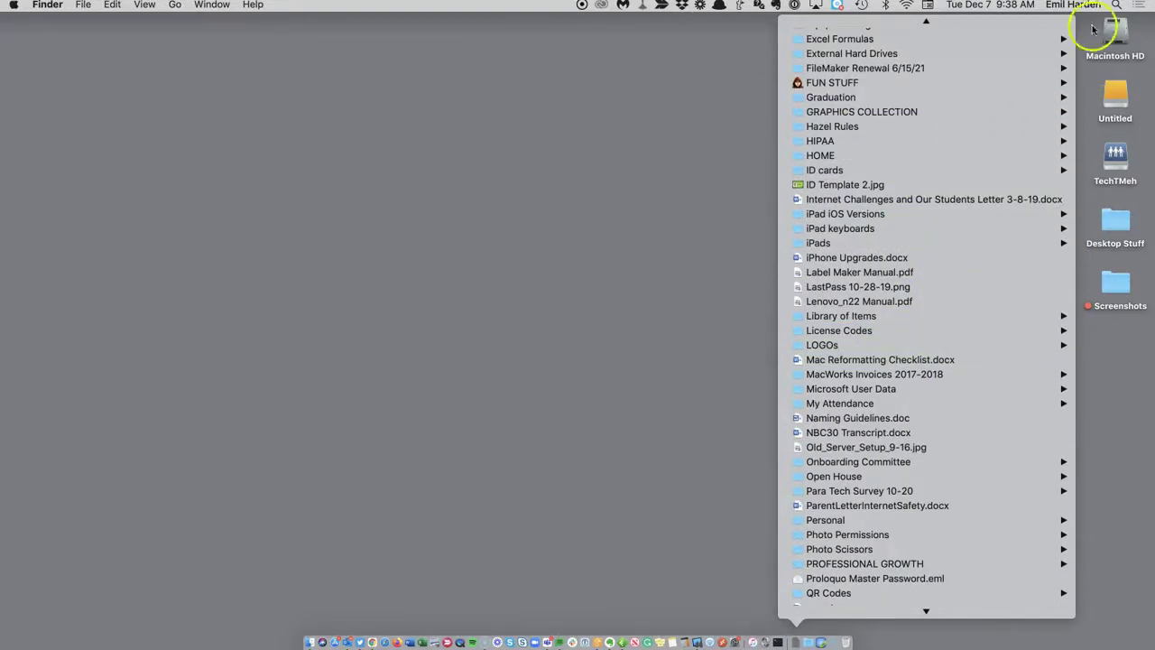
mouse_move(915, 38)
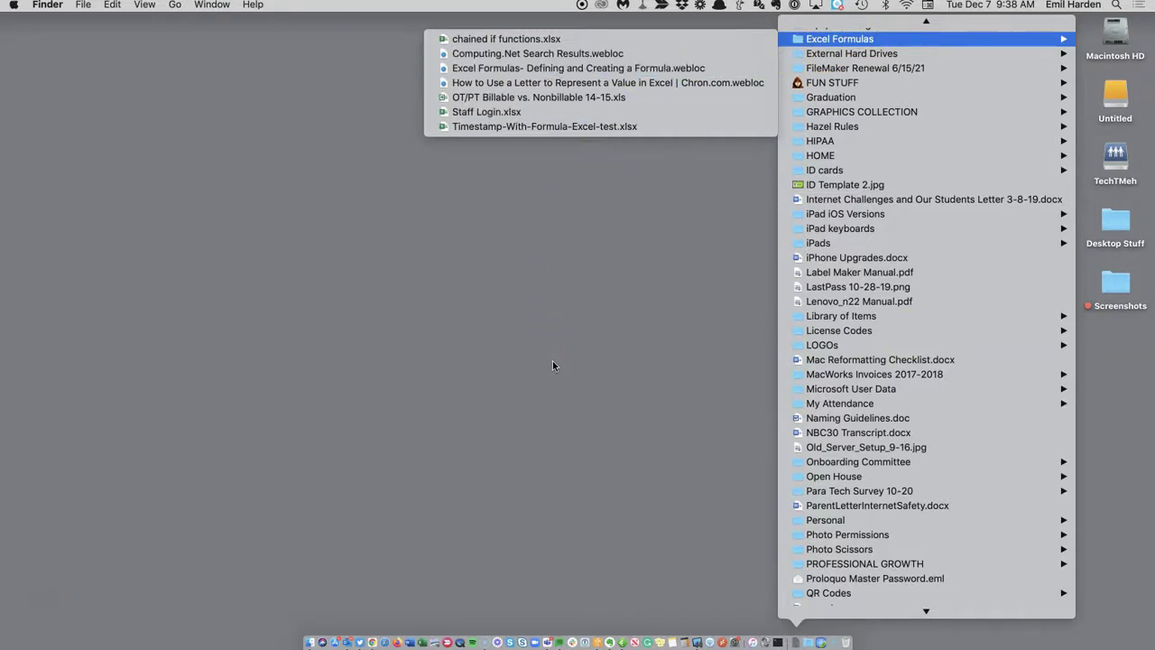
left_click(554, 364)
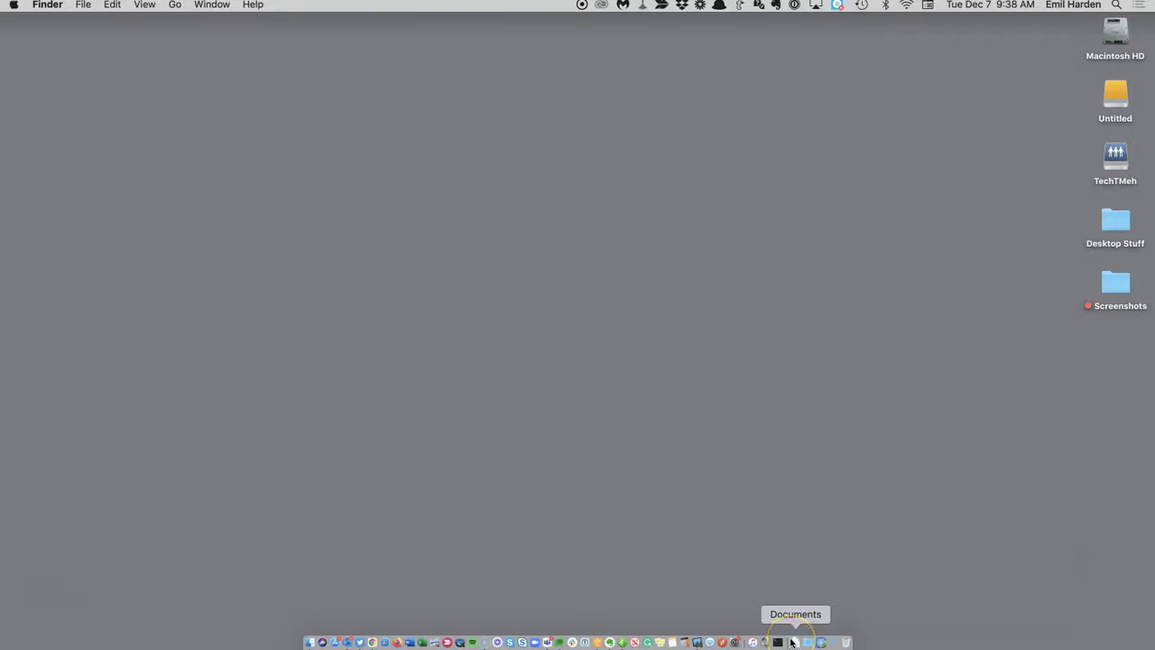
left_click(781, 566)
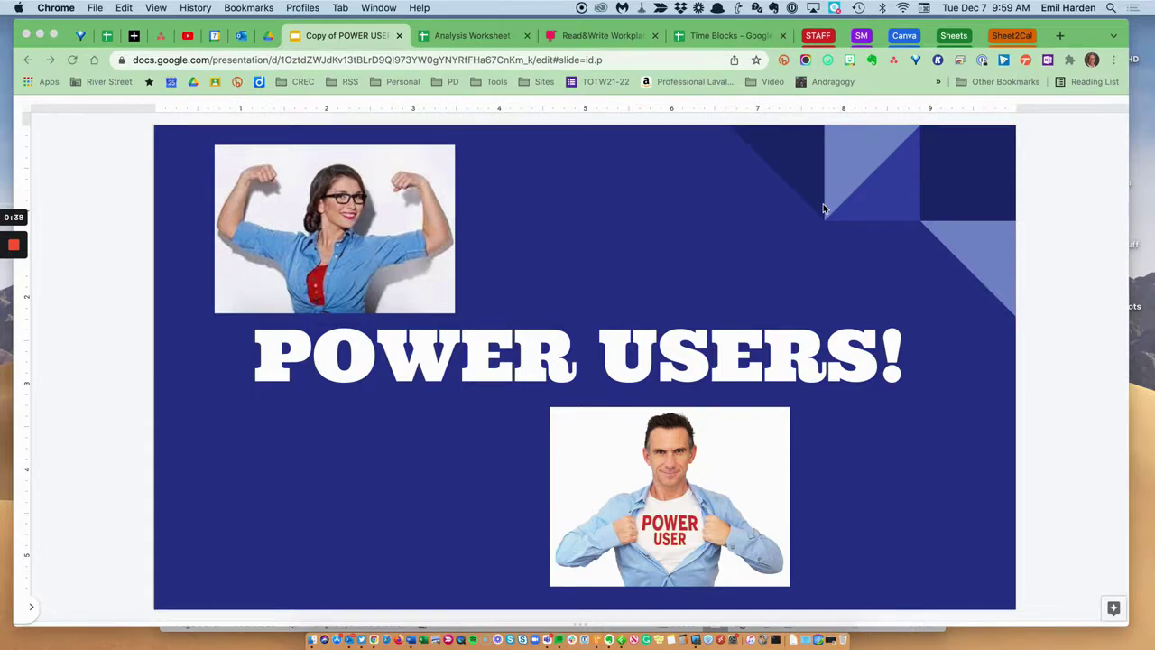
Minimize Chrome to reveal the CREC Social Media Guidelines document in Word.
left_click(40, 38)
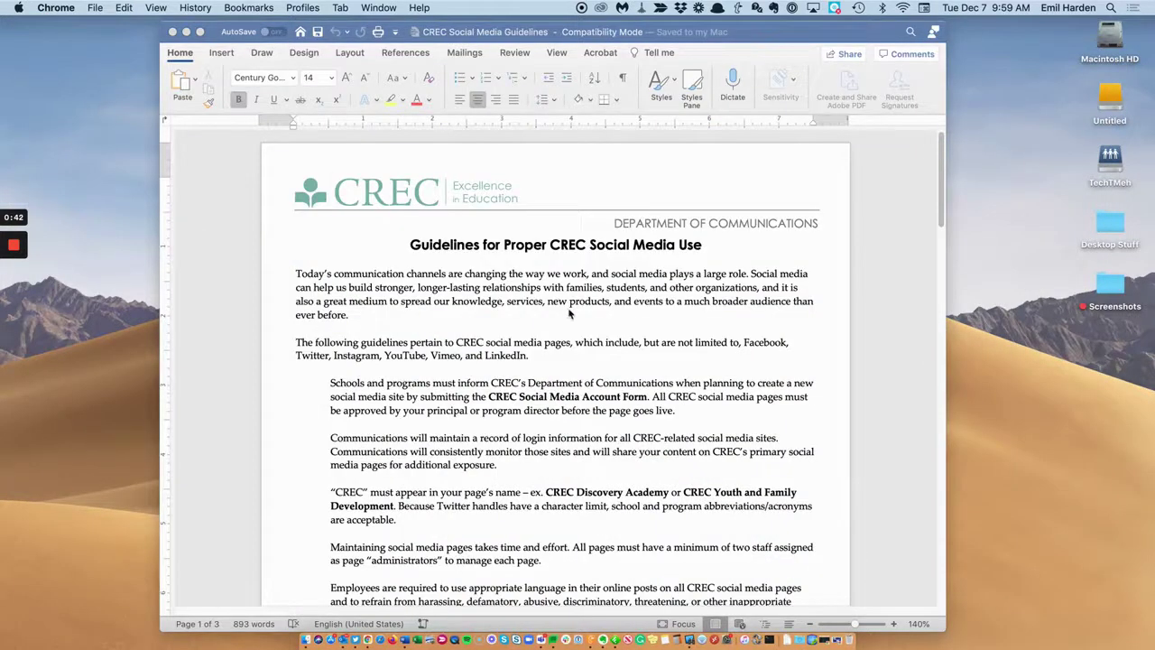
Scroll through the CREC Social Media Guidelines document, then restore the POWER USERS! Chrome window from the Dock.
scroll(569, 313, "down", 2)
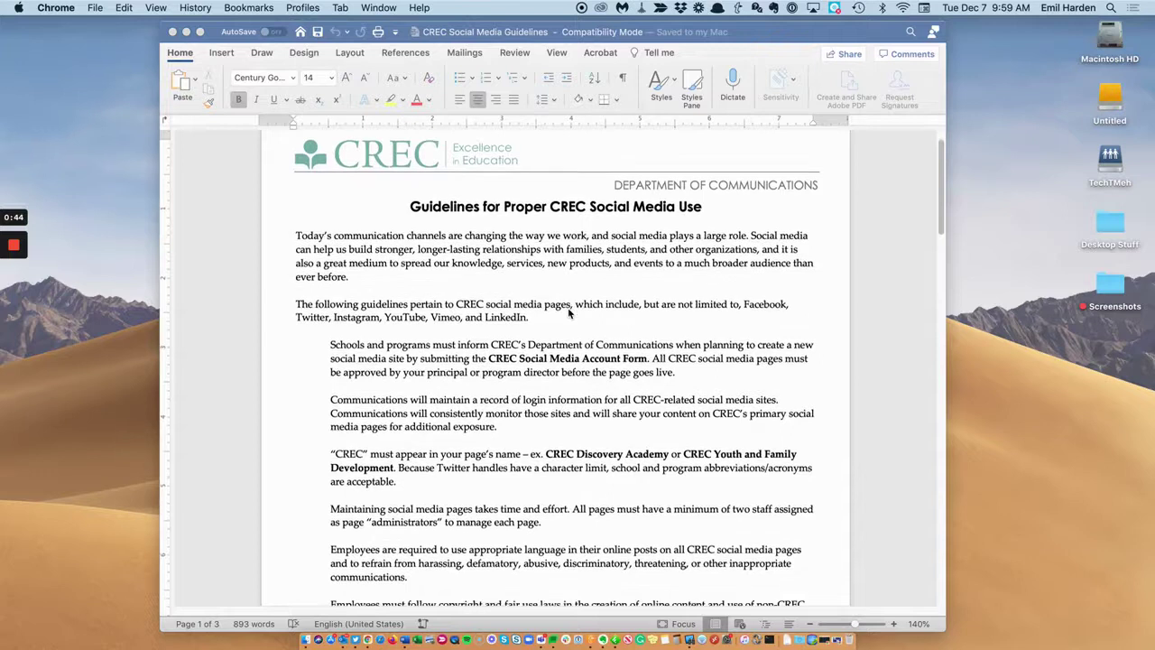
scroll(568, 313, "down", 1)
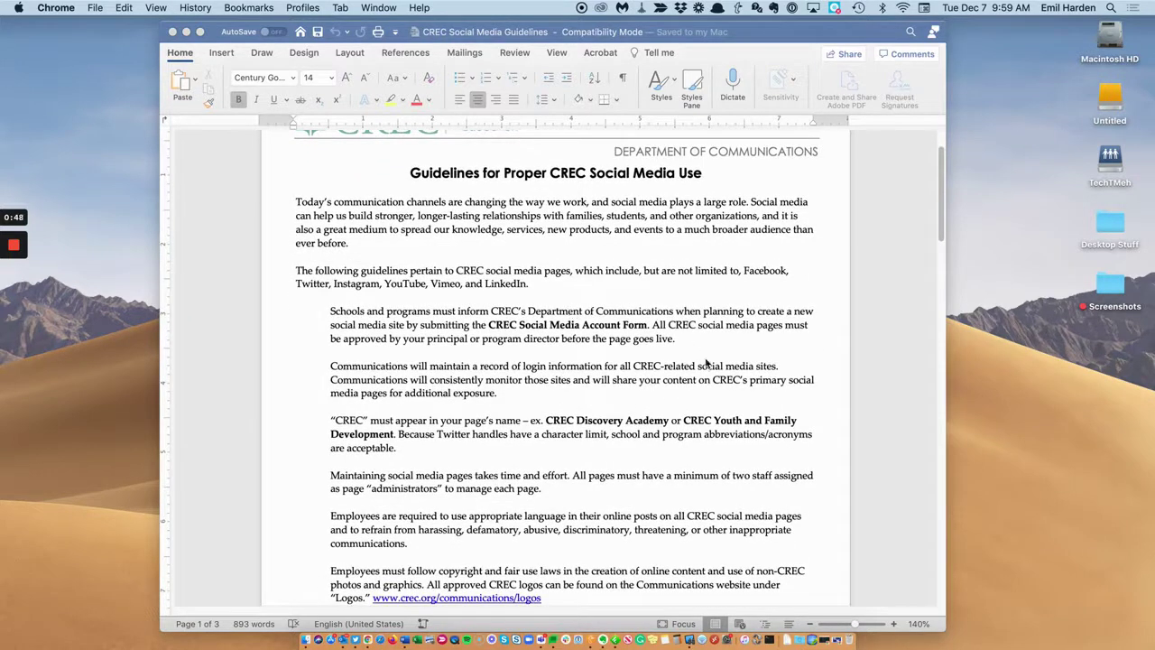
left_click(832, 639)
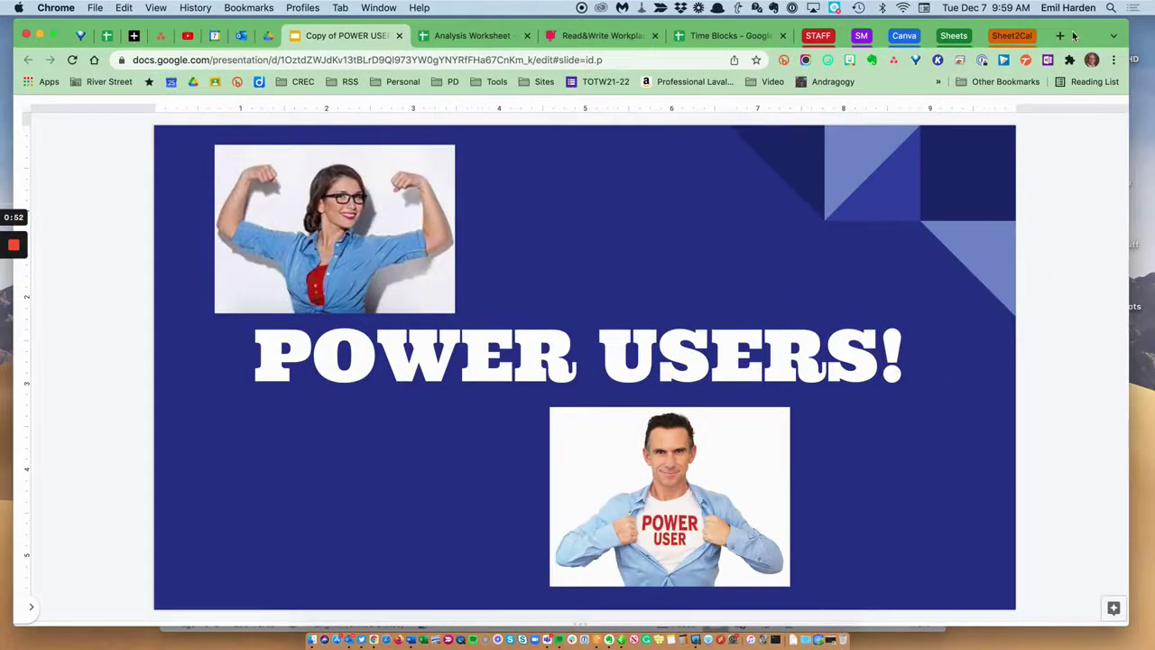
Move the Chrome window with the POWER USERS! slides to a new spot, in front of the Word document.
mouse_move(1087, 35)
left_mouse_down()
mouse_move(961, 33)
mouse_move(1093, 155)
mouse_move(1095, 183)
mouse_move(1081, 104)
mouse_move(1097, 60)
mouse_move(1090, 38)
left_mouse_up()
left_click(797, 45)
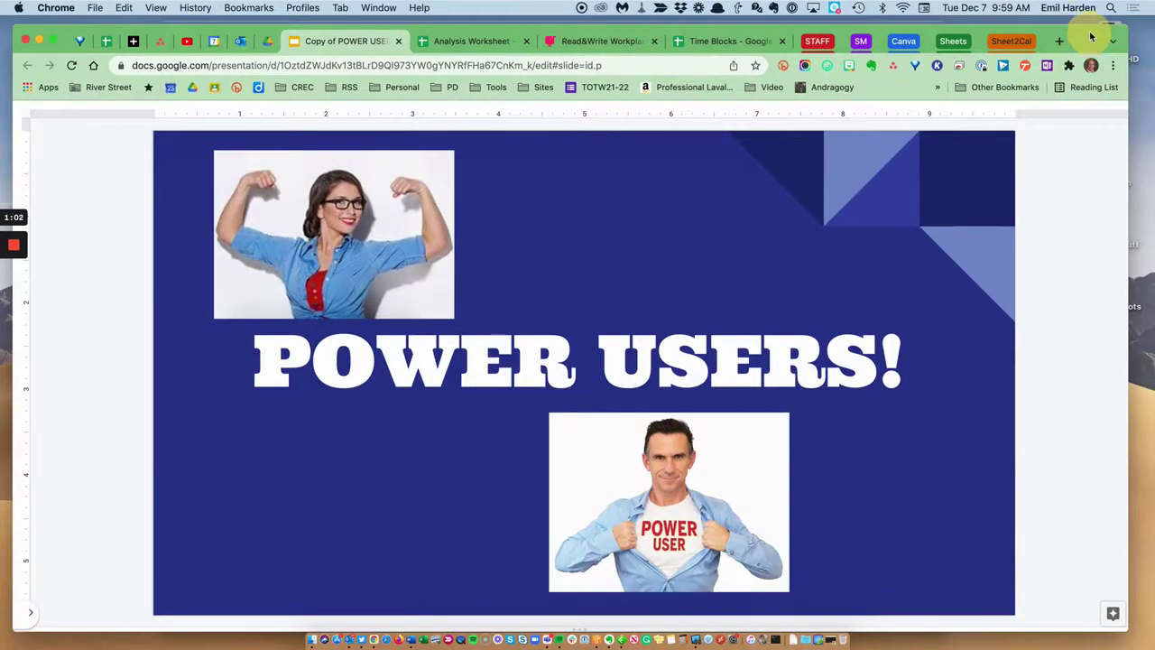
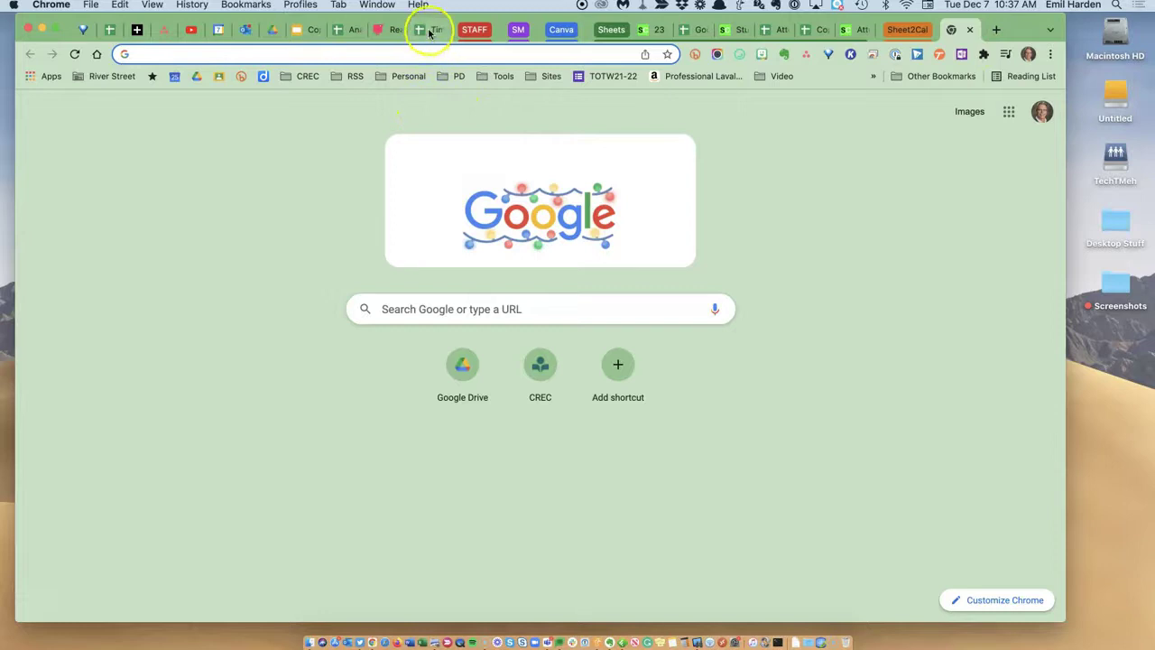
Close the Time Blocks tab, reopen it with Command-Shift-T, and return to the Power Users presentation.
left_click(440, 29)
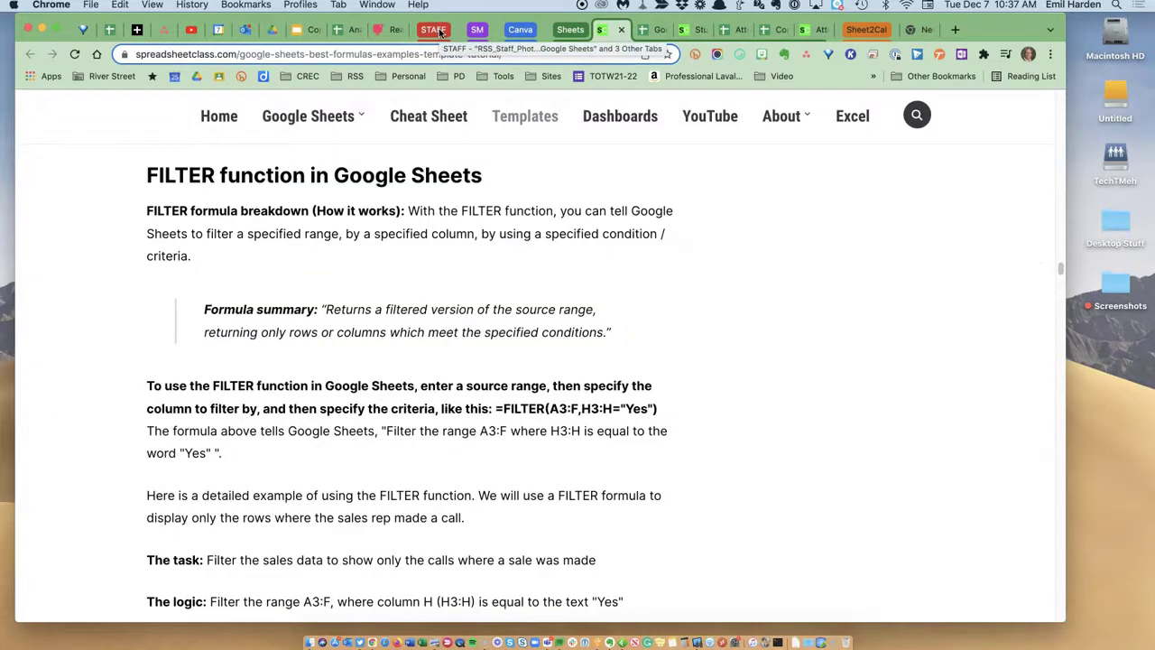
key("super+shift+t")
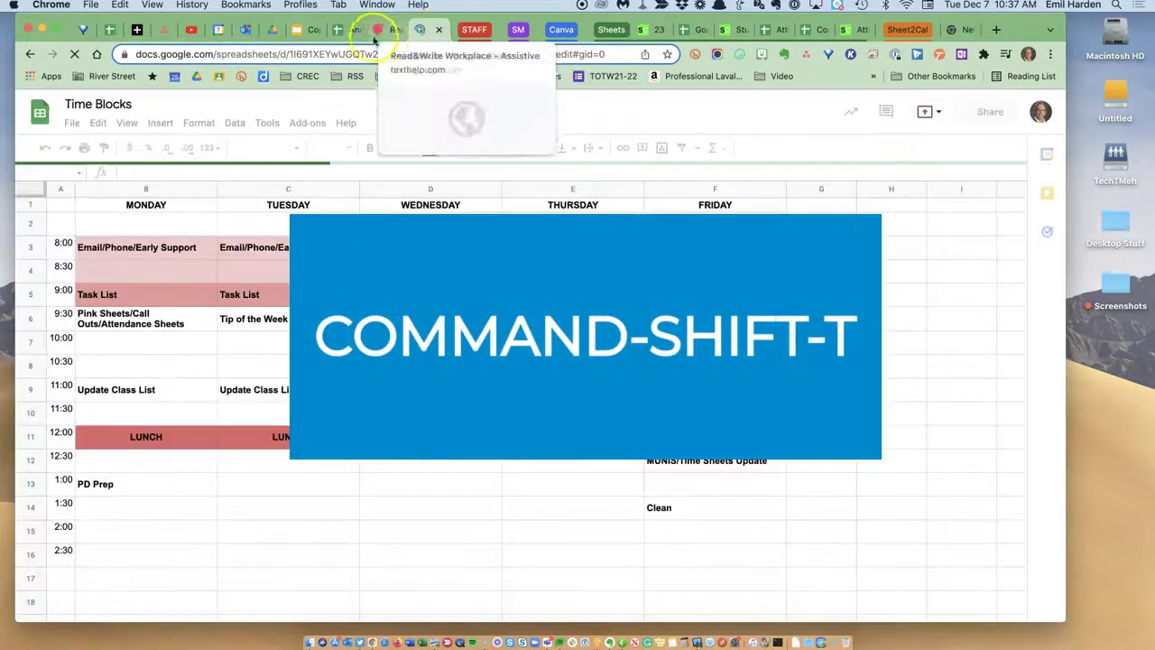
left_click(306, 30)
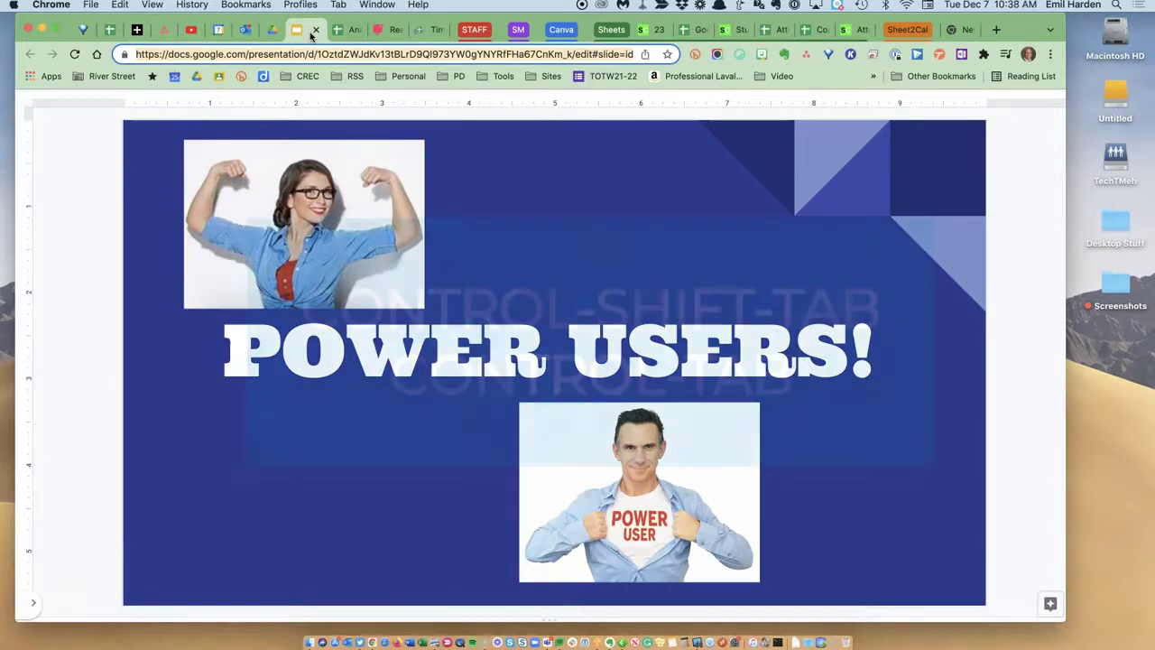
Cycle left and then right through the open tabs until the attendance spreadsheet tab appears.
key("ctrl+shift+Tab")
key("ctrl+shift+Tab")
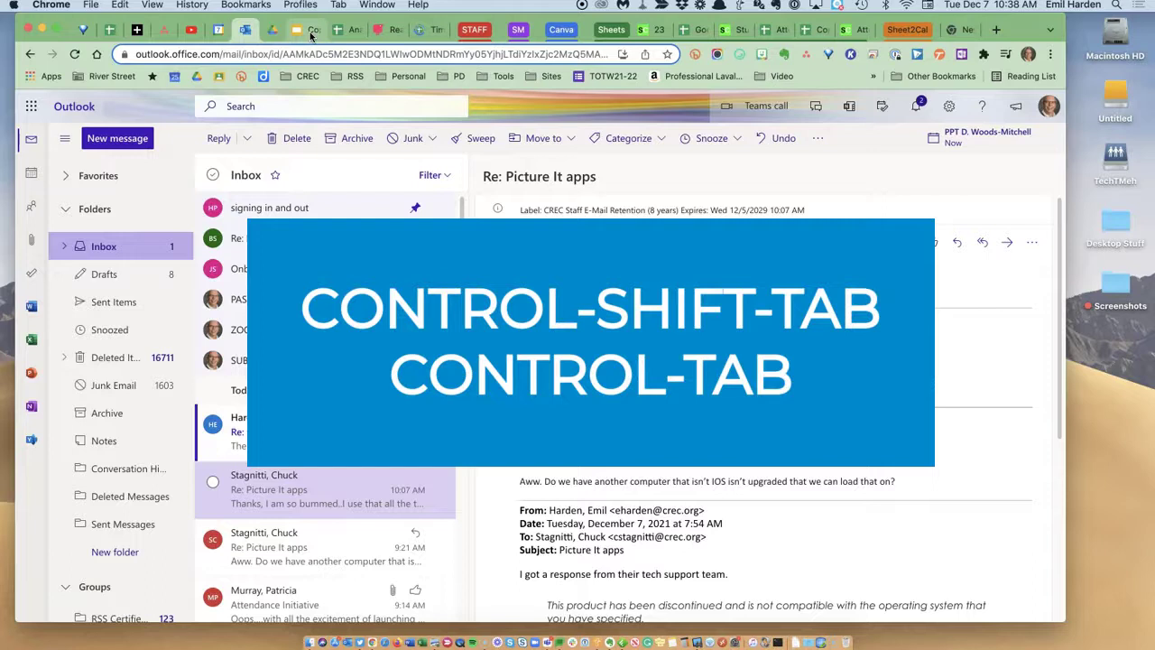
key("ctrl+shift+Tab")
key("ctrl+shift+Tab")
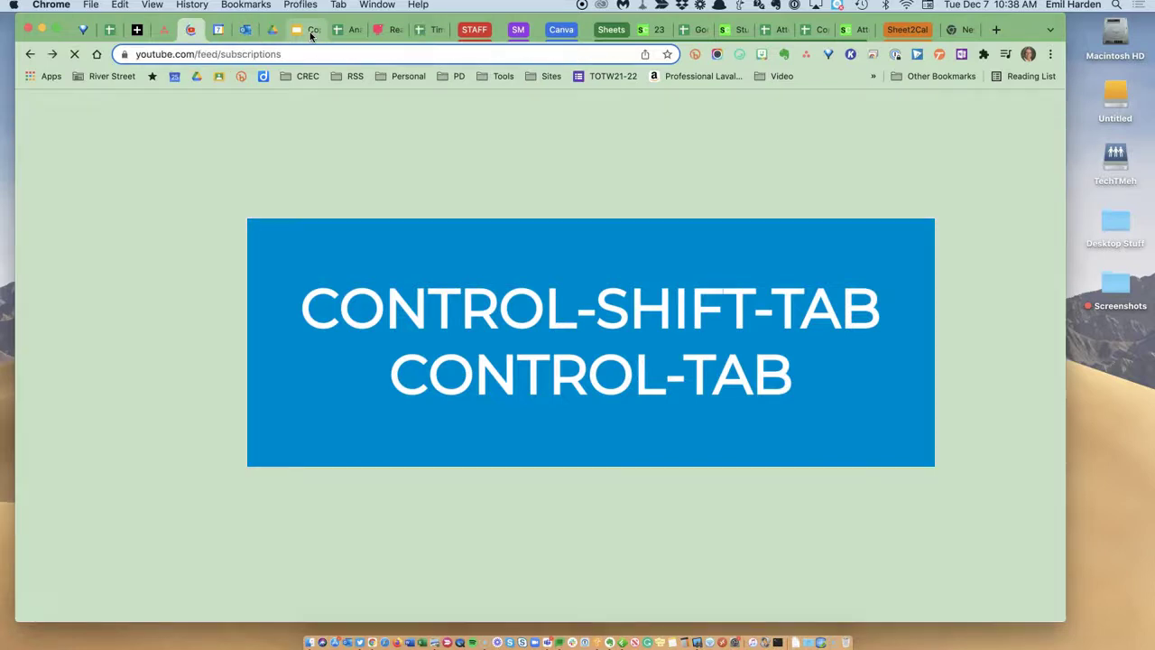
key("ctrl+Tab")
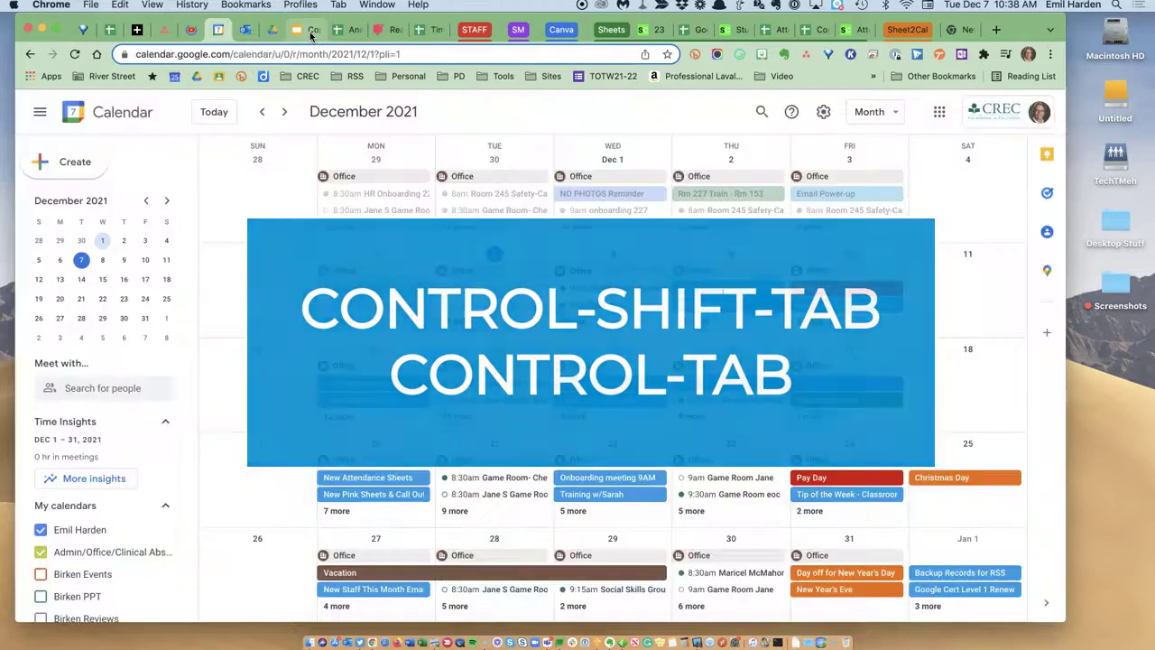
key("ctrl+Tab")
key("ctrl+Tab")
key("ctrl+Tab")
key("ctrl+Tab")
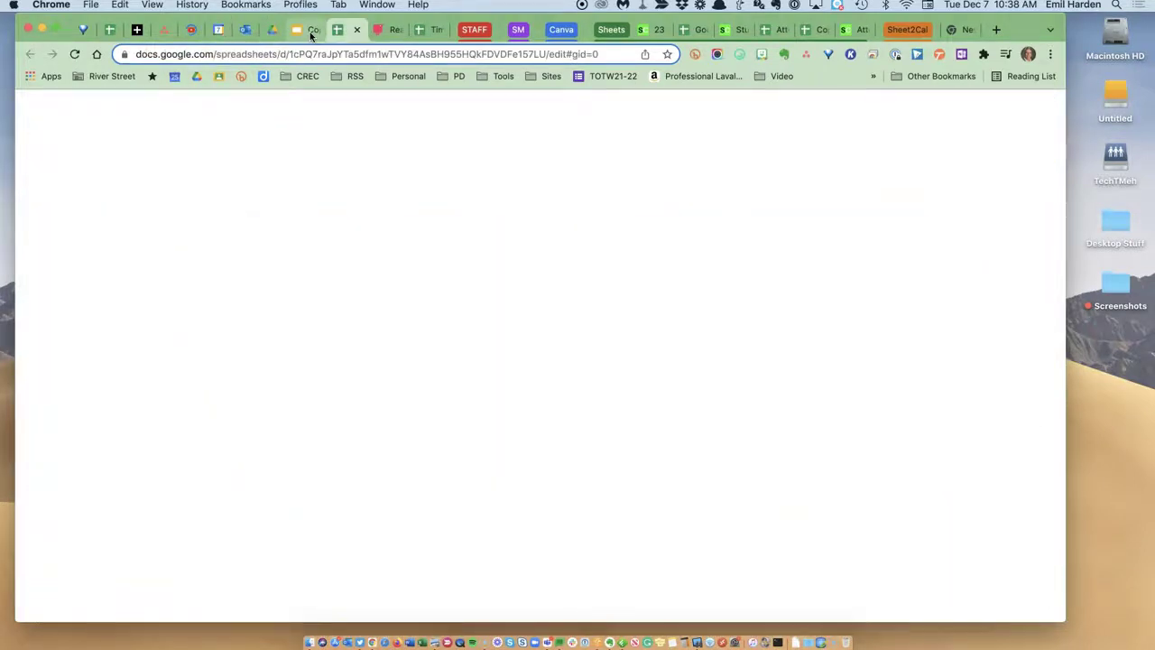
key("ctrl+Tab")
key("ctrl+Tab")
key("ctrl+Tab")
key("ctrl+Tab")
key("ctrl+Tab")
key("ctrl+Tab")
key("ctrl+Tab")
key("ctrl+Tab")
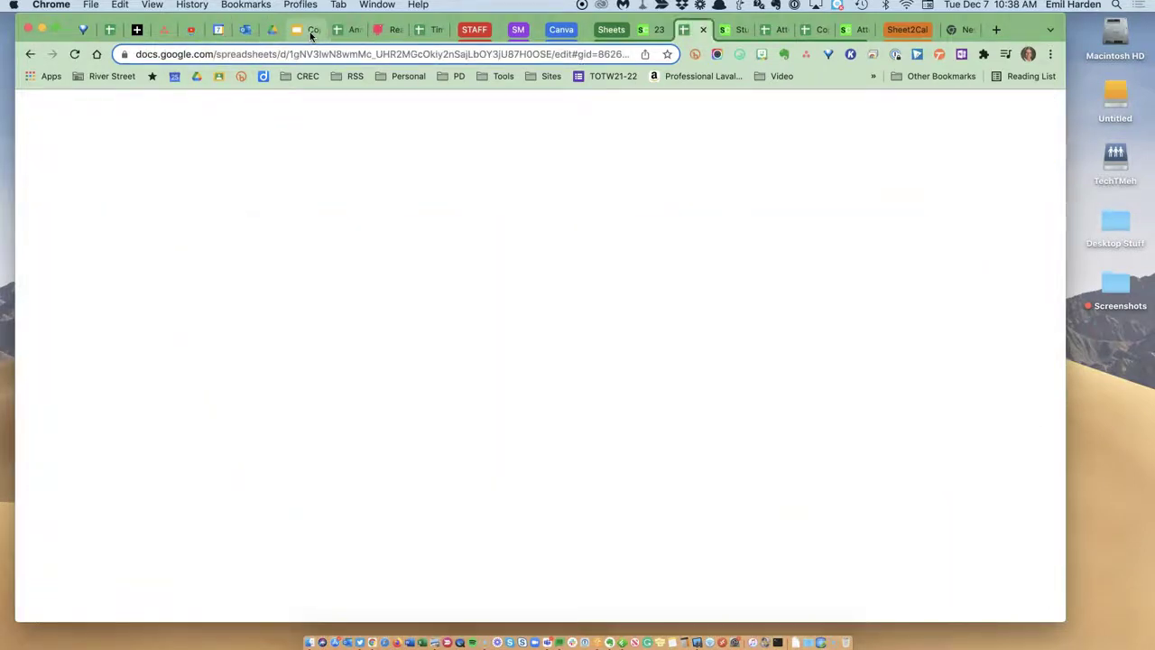
key("ctrl+Tab")
key("ctrl+Tab")
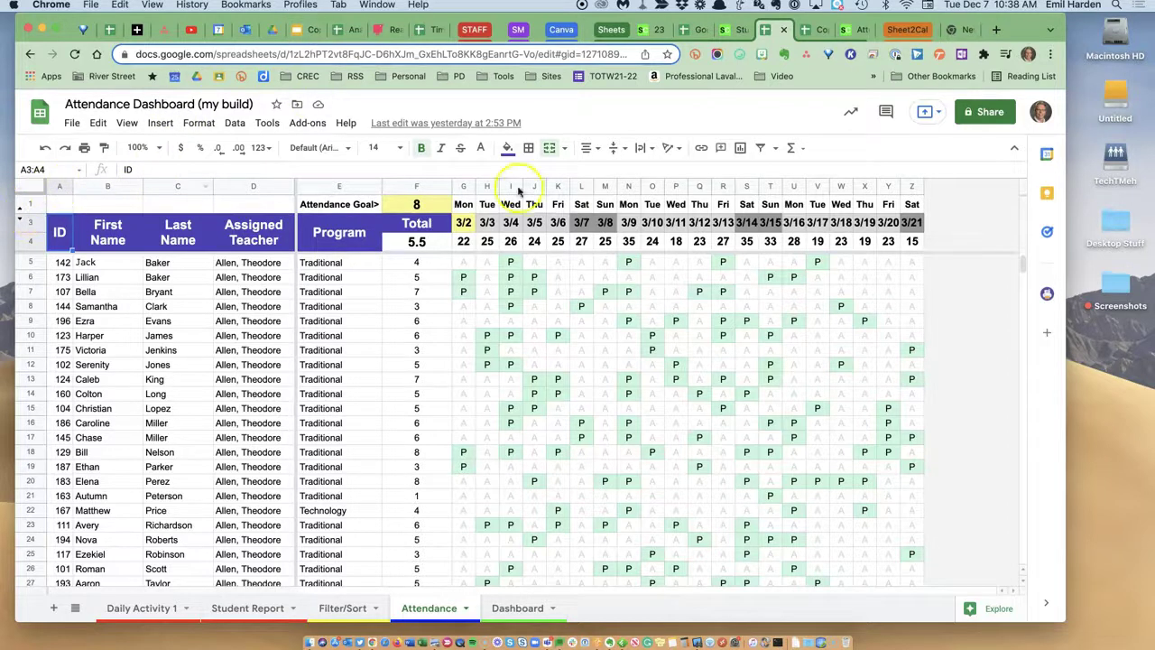
From cell A5, jump to the last column Z and then down to row 95.
left_click_drag(1025, 264, 1023, 230)
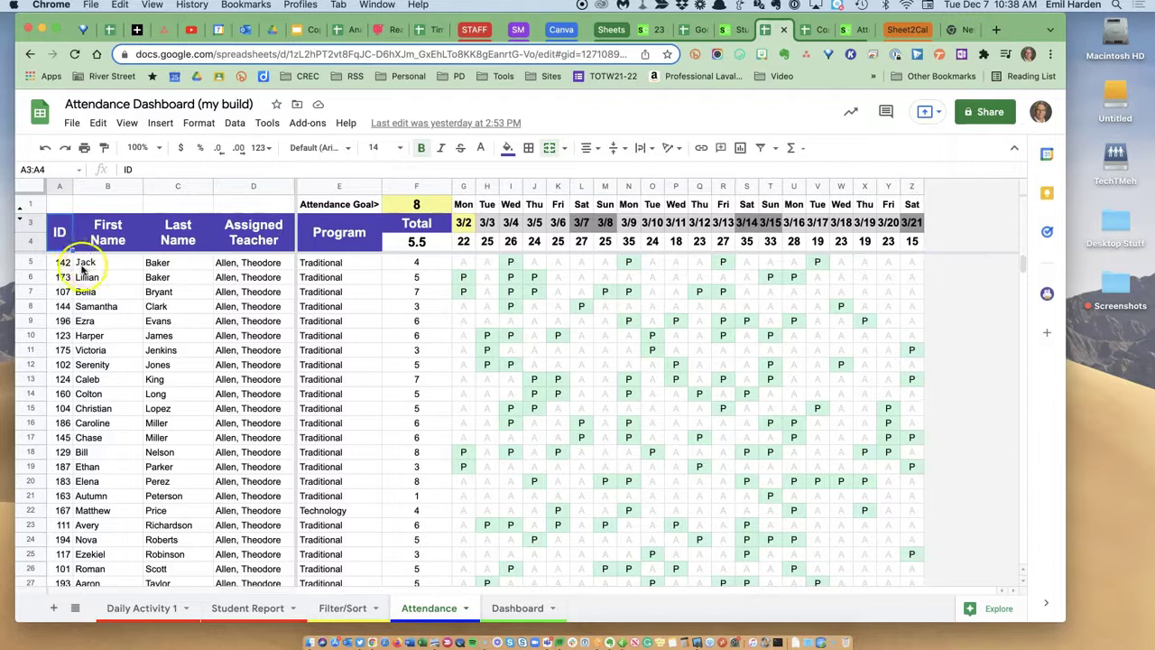
left_click(63, 263)
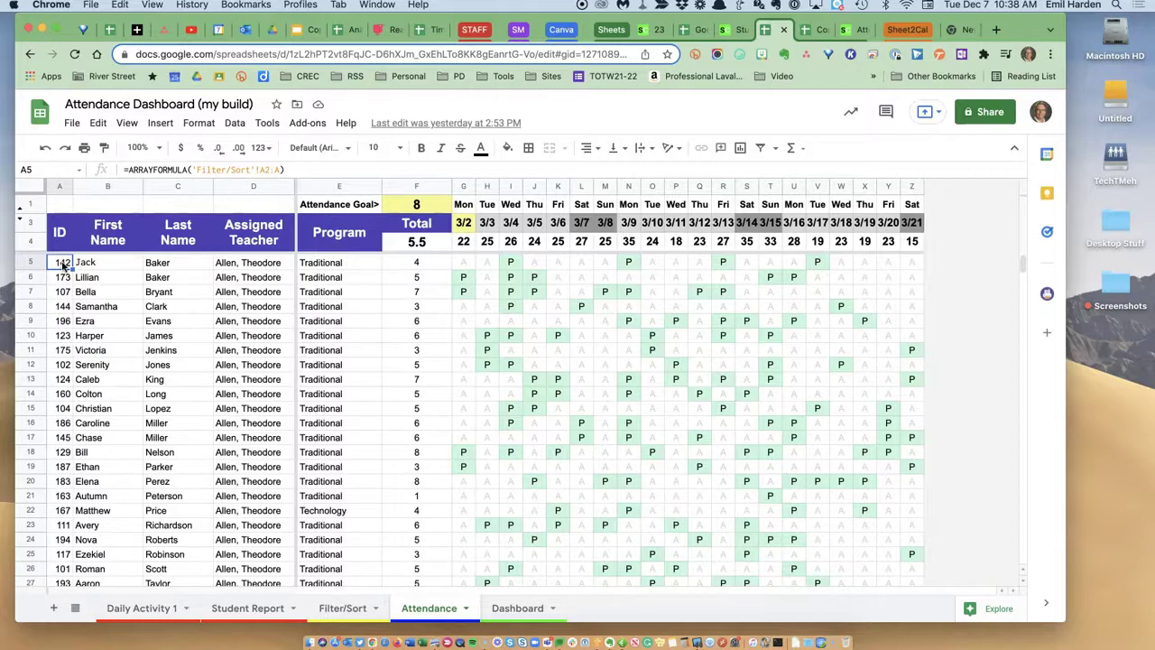
key("super+Right")
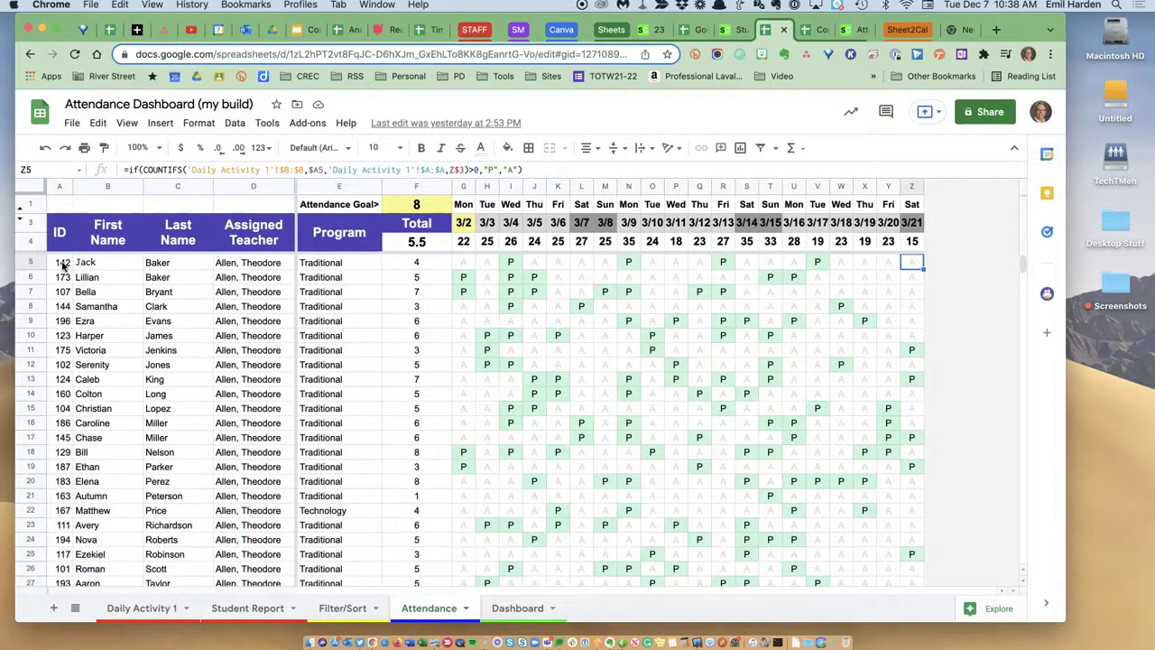
key("super+Down")
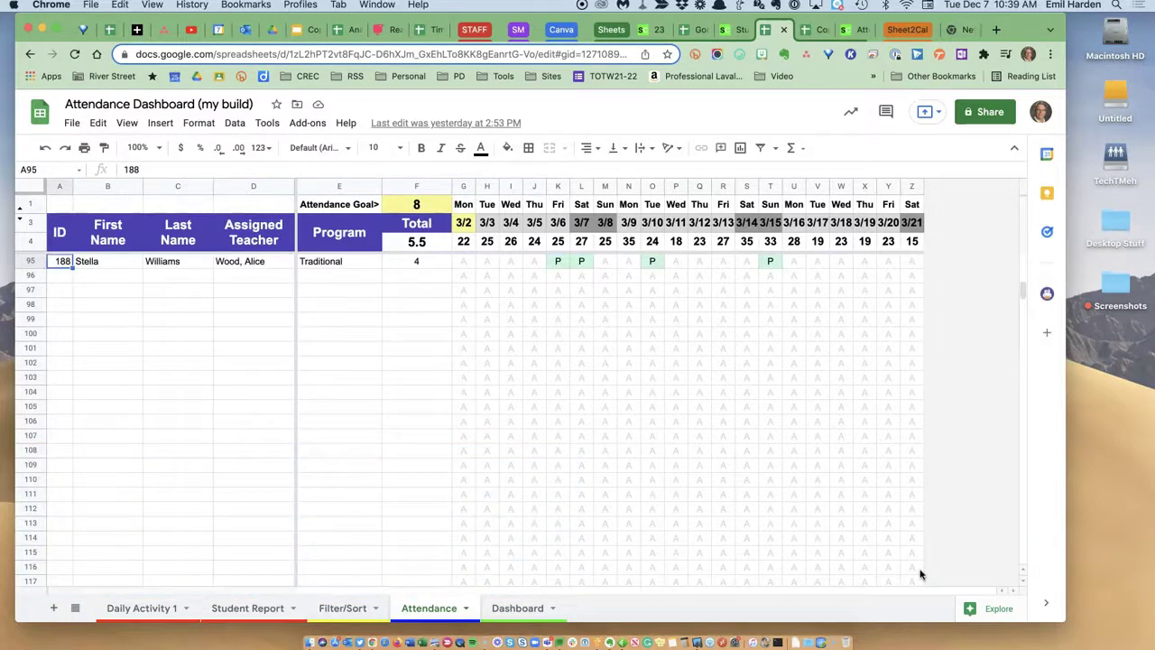
Jump back up to cell A5, the first student row of the Attendance data.
key("super+Up")
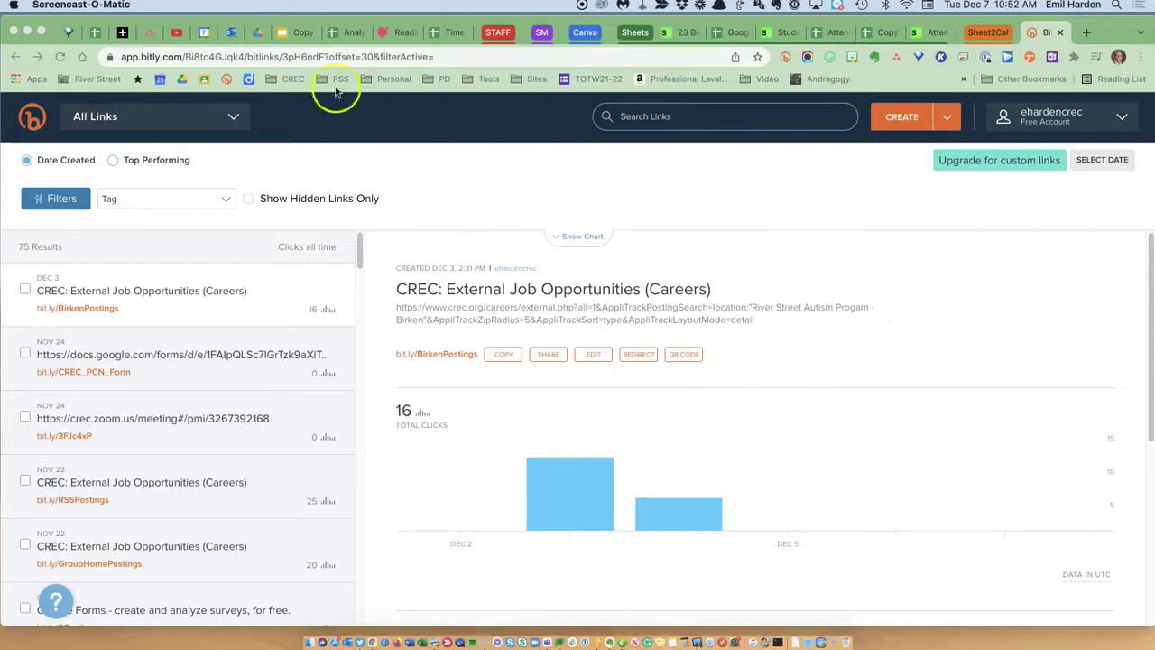
left_click(304, 33)
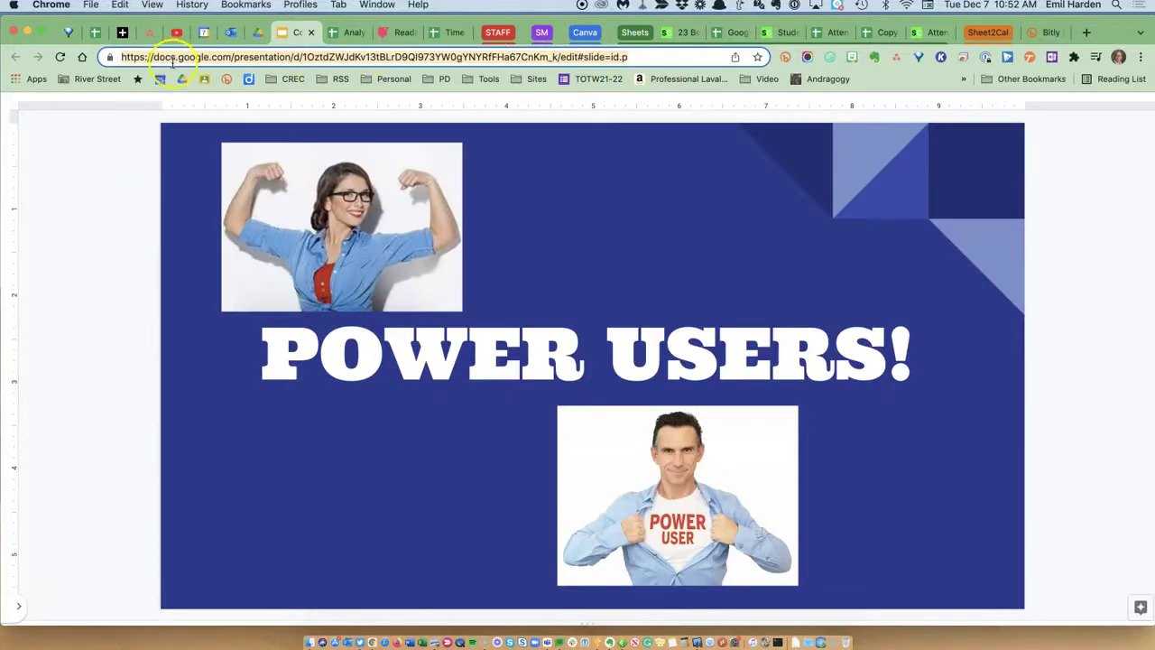
key("super+c")
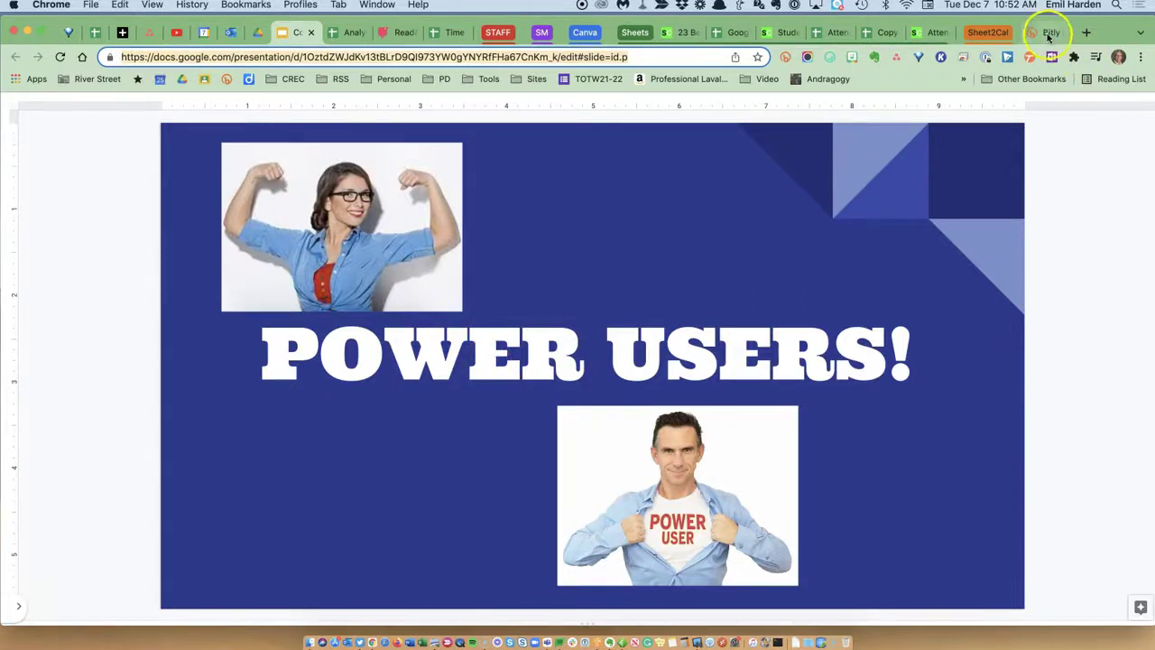
left_click(1047, 32)
left_click(902, 117)
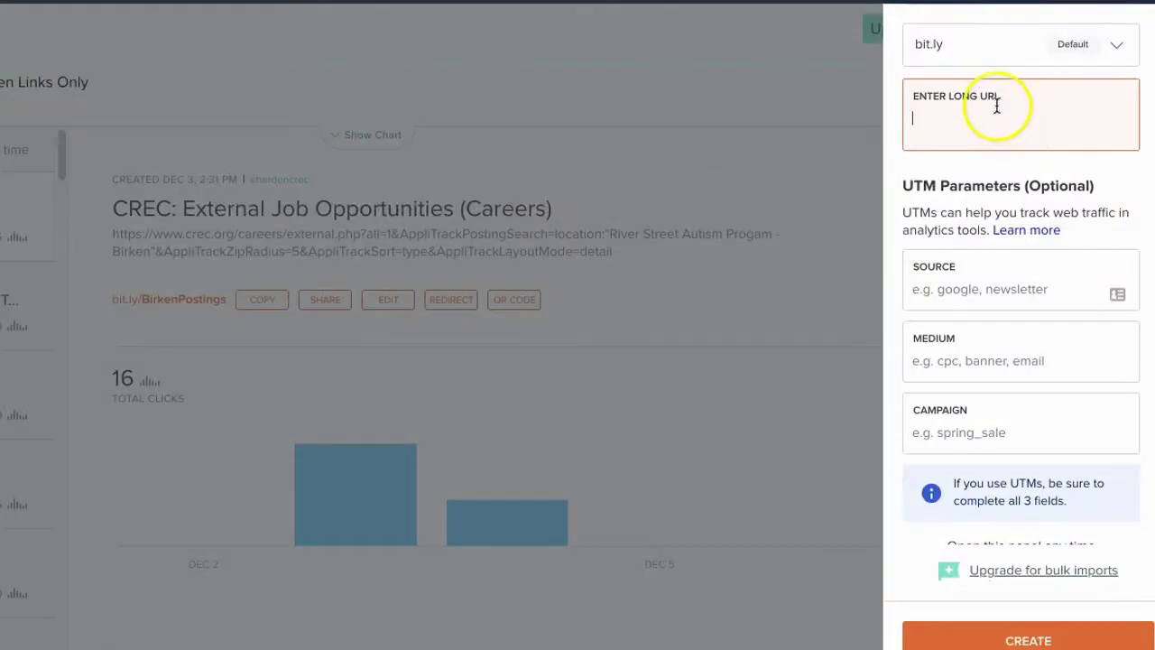
key("super+v")
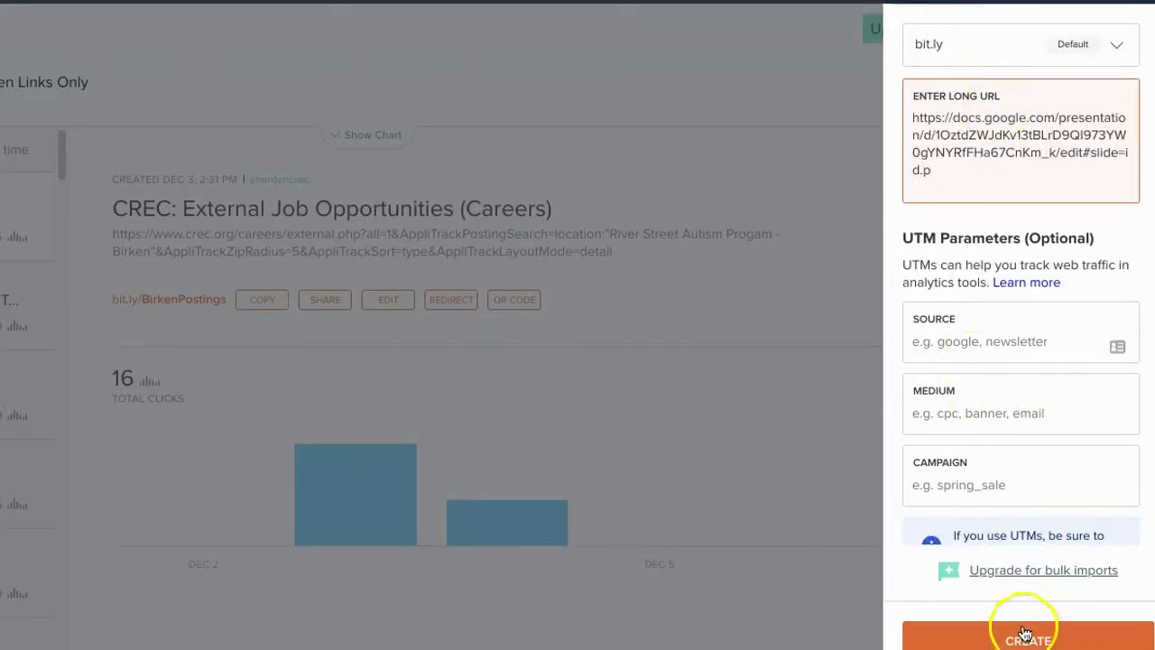
left_click(1029, 637)
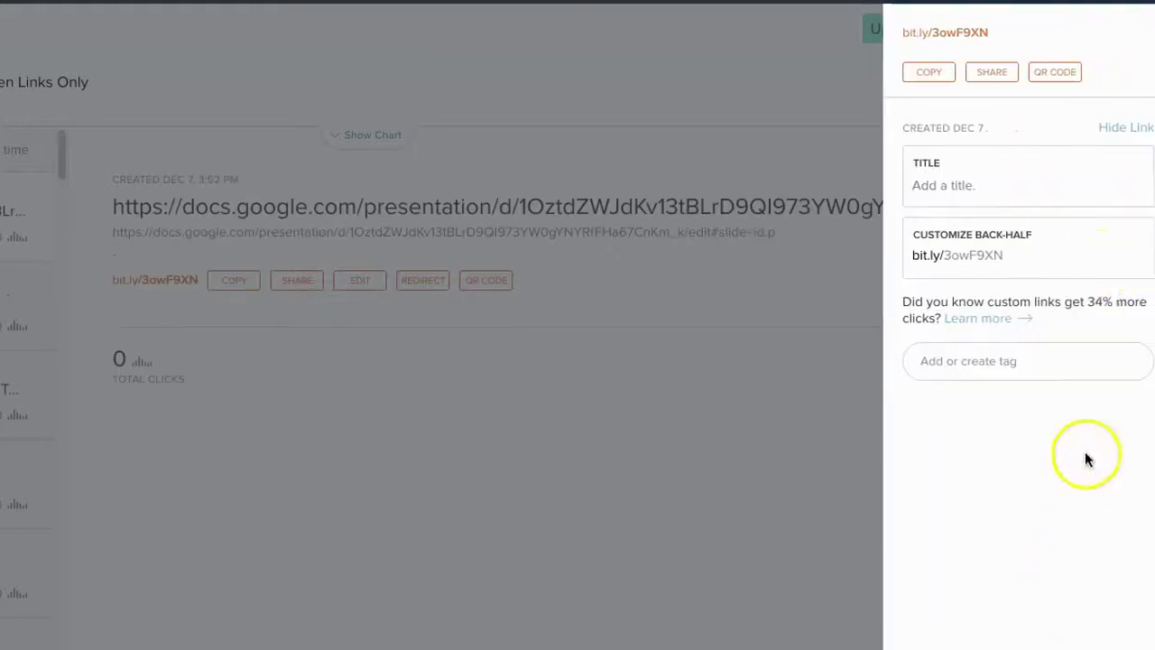
left_click_drag(946, 255, 1014, 255)
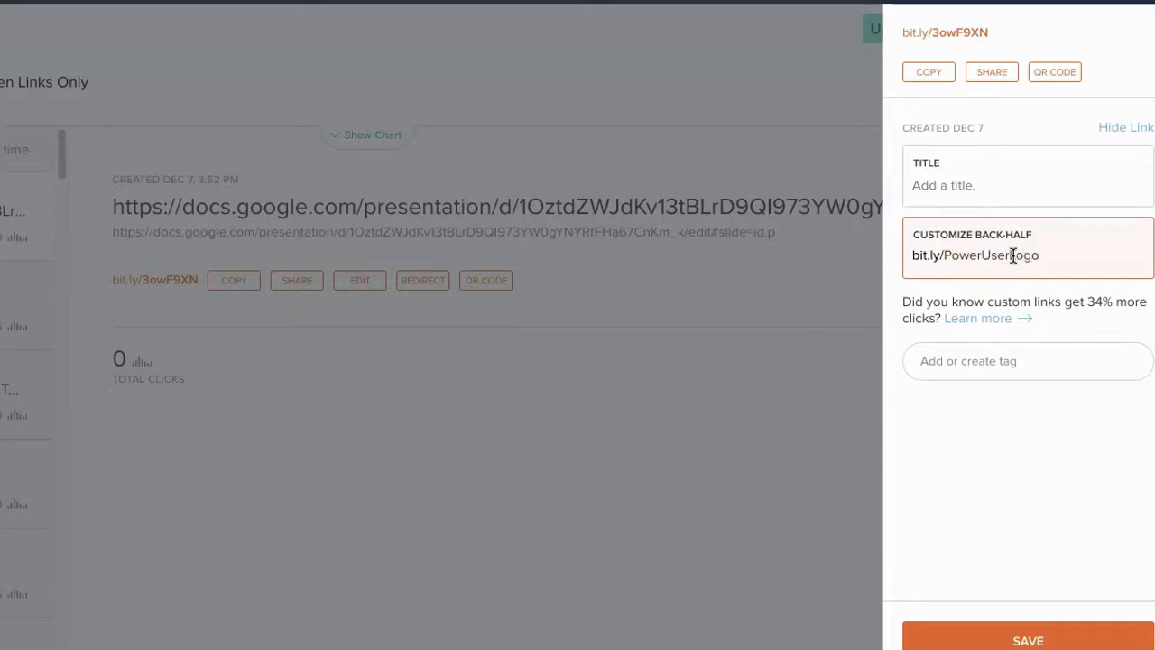
left_click(1065, 638)
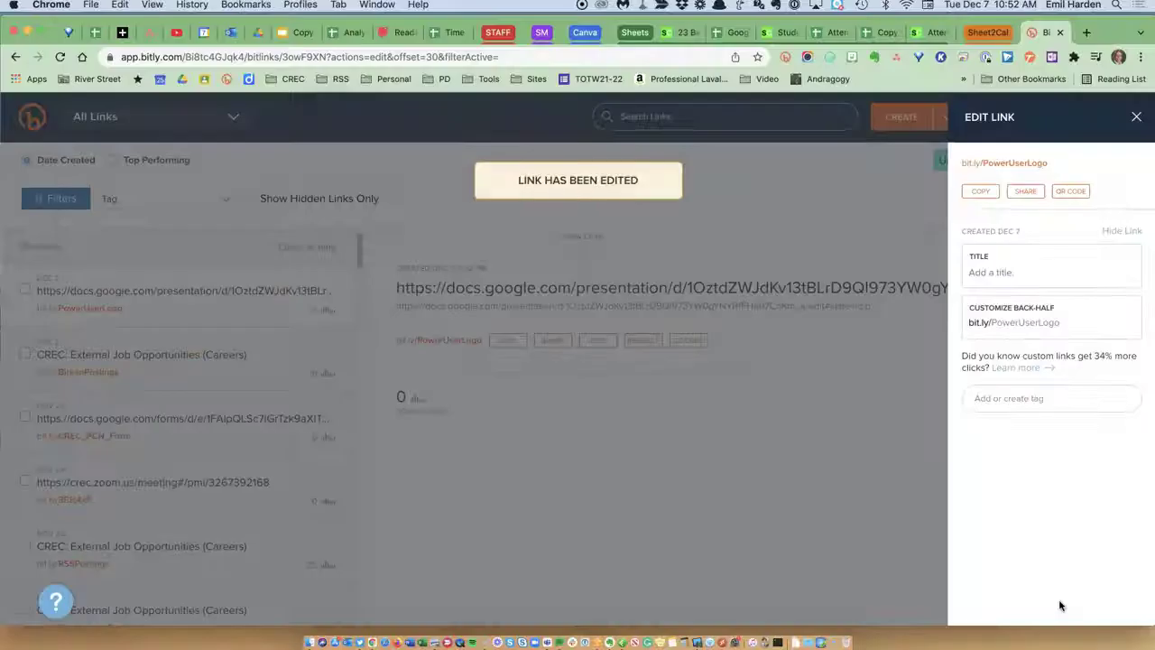
left_click(985, 193)
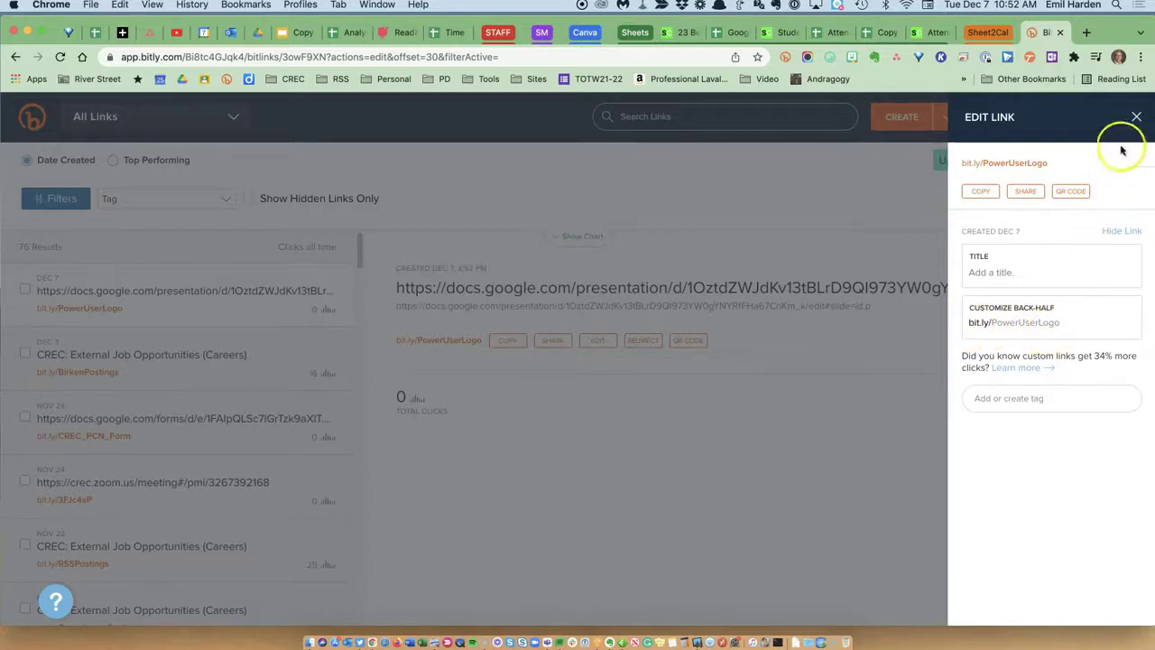
left_click(1136, 116)
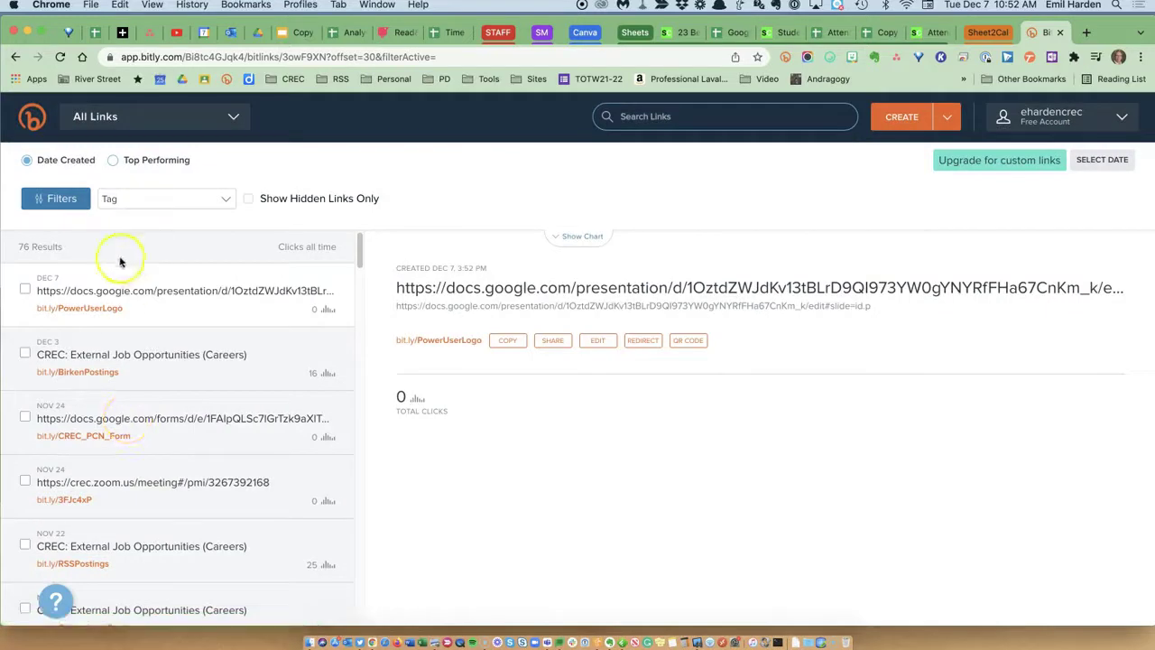
left_click(507, 343)
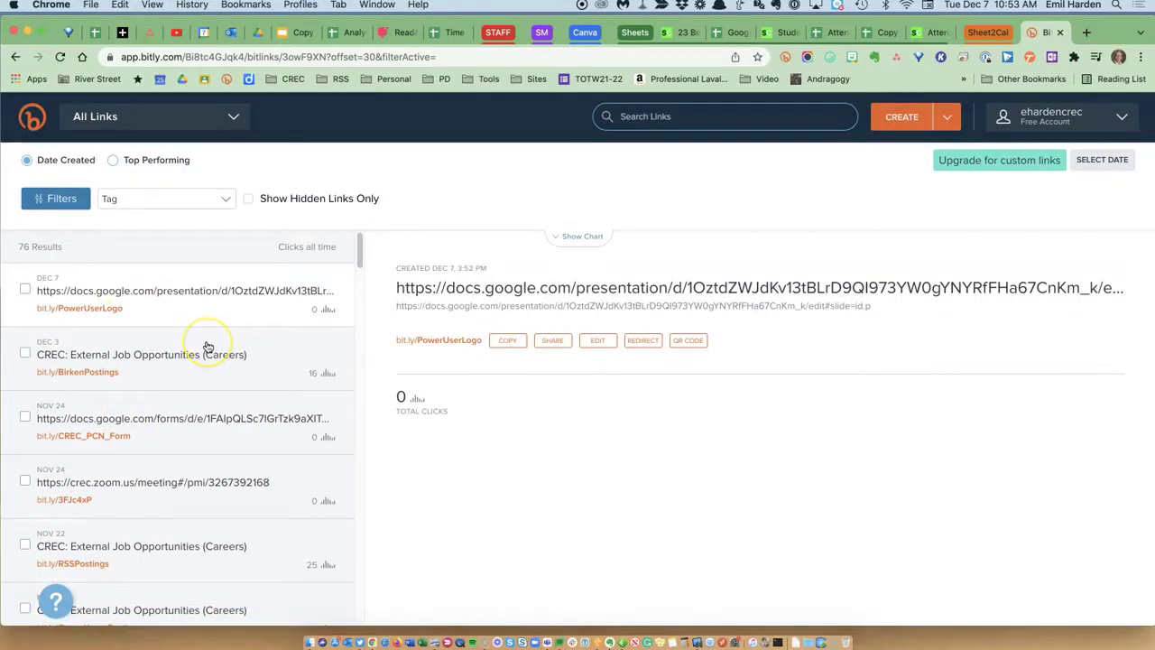
left_click(504, 343)
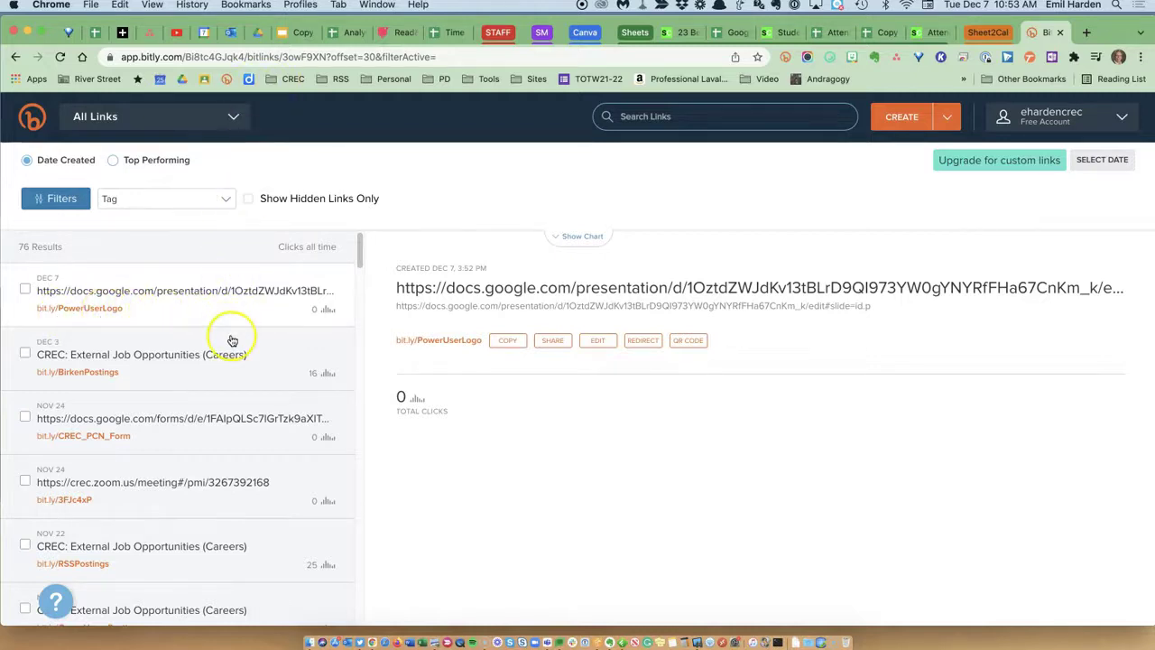
Highlight sections of the long presentation URL to point out the document ID.
left_click_drag(1069, 287, 709, 289)
left_click(749, 335)
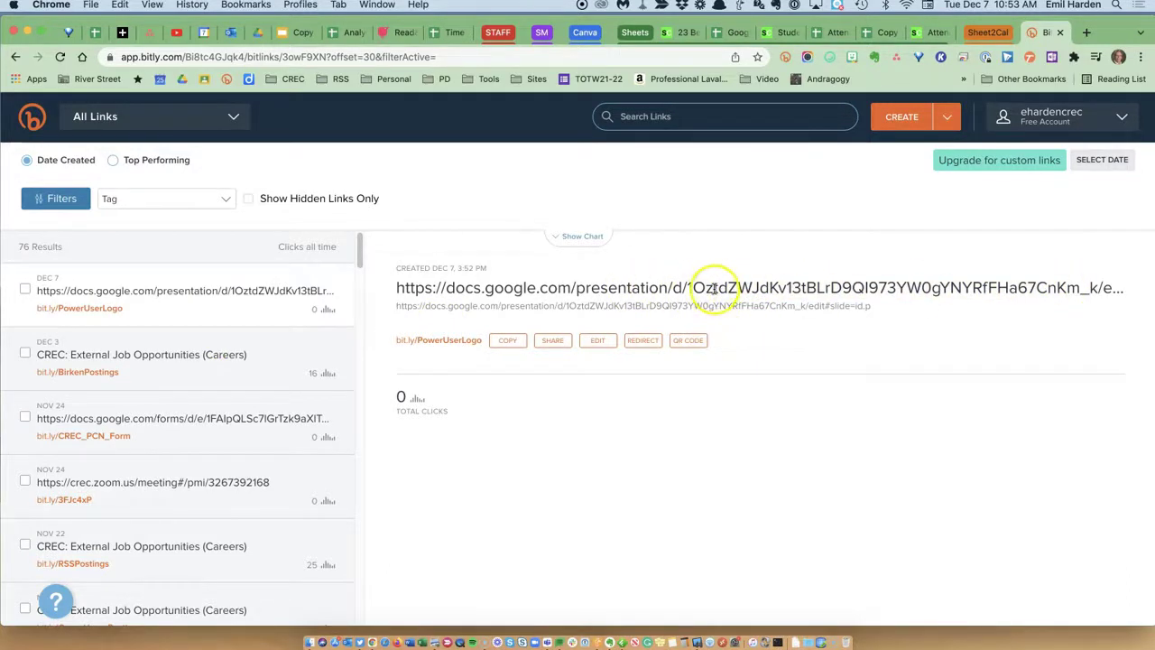
left_click_drag(683, 287, 930, 287)
left_click(756, 337)
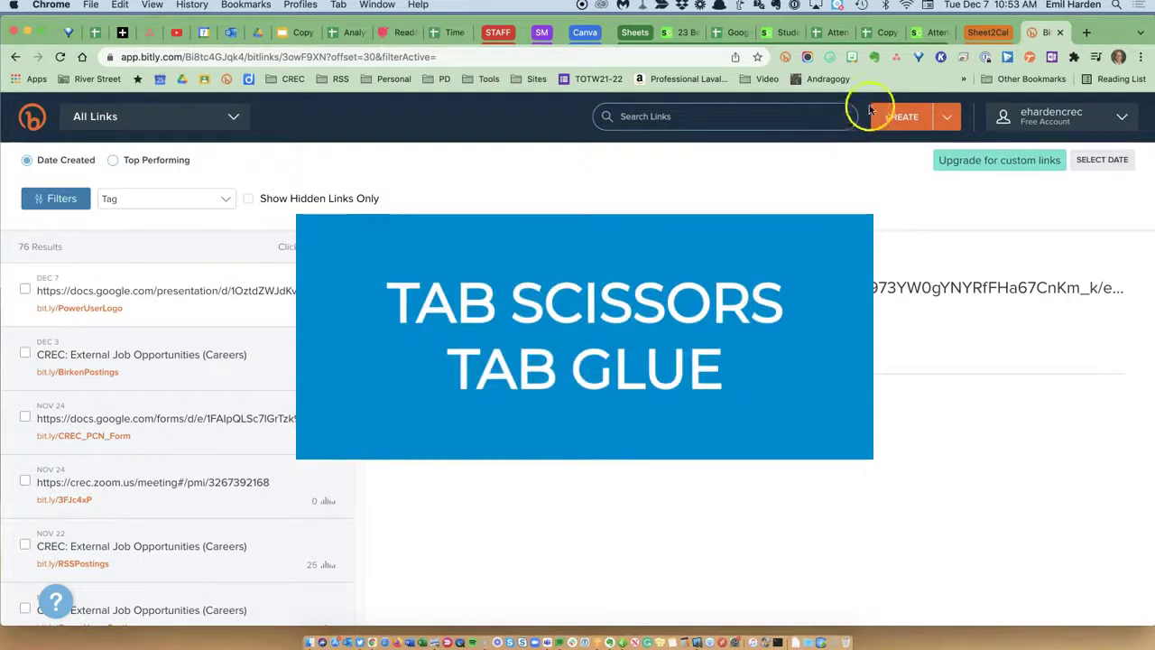
In the copied dashboard, inspect the formulas in C5, D5, E5, I1, J1, G1, G4 and H4.
left_click(881, 36)
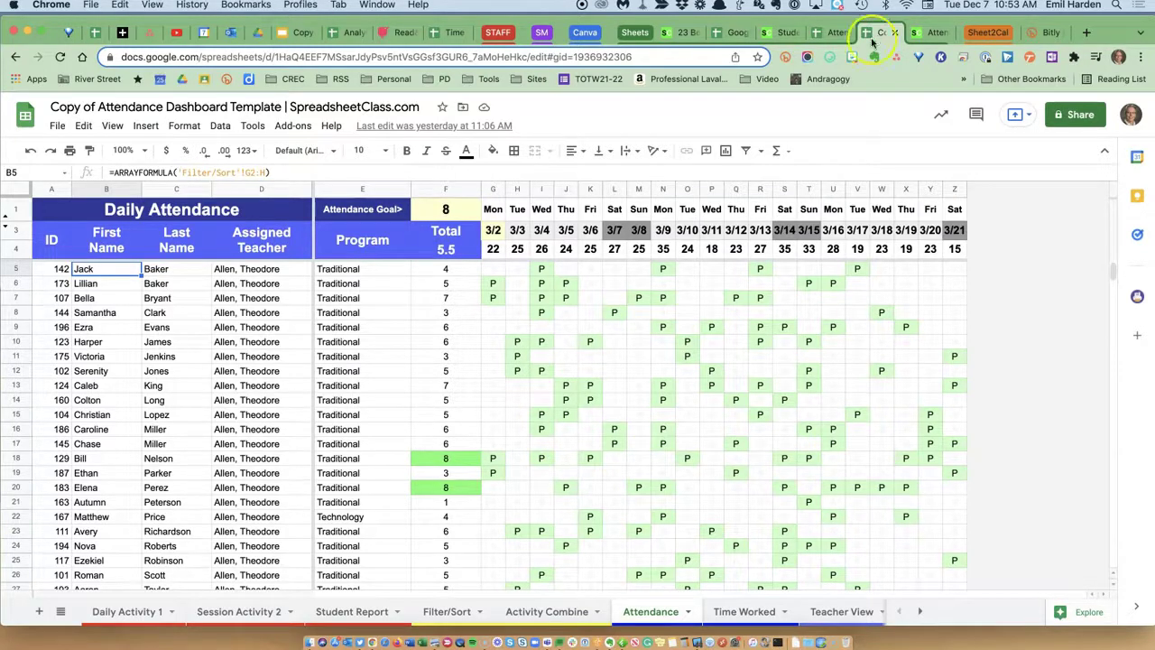
left_click(189, 271)
left_click(239, 271)
left_click(329, 271)
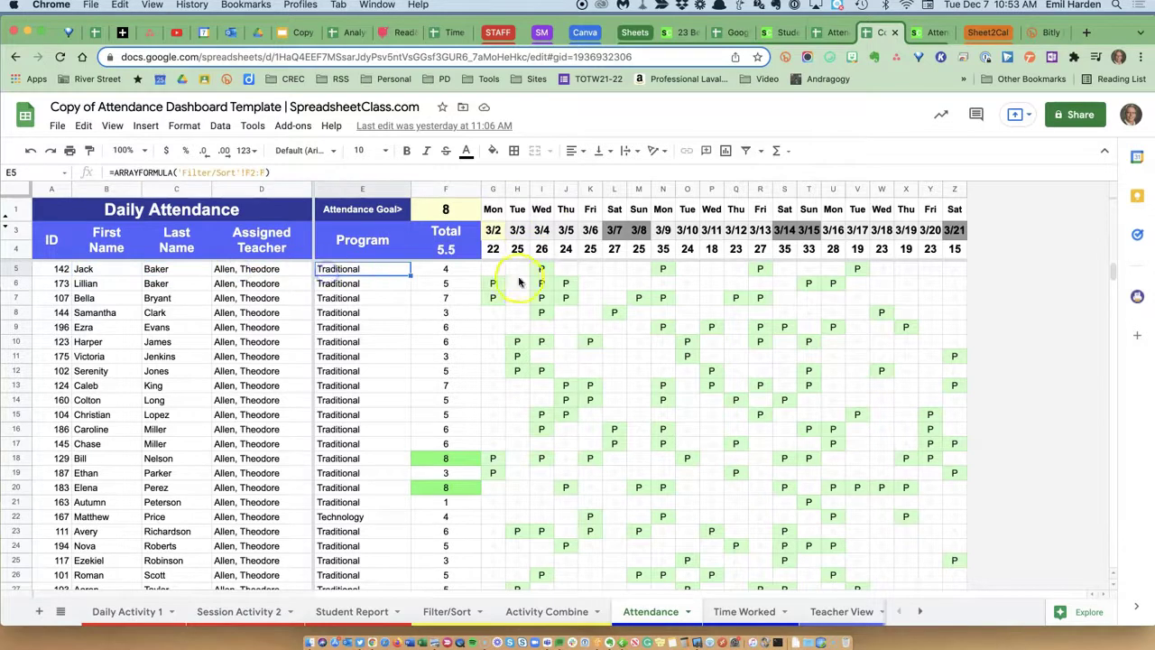
left_click(541, 209)
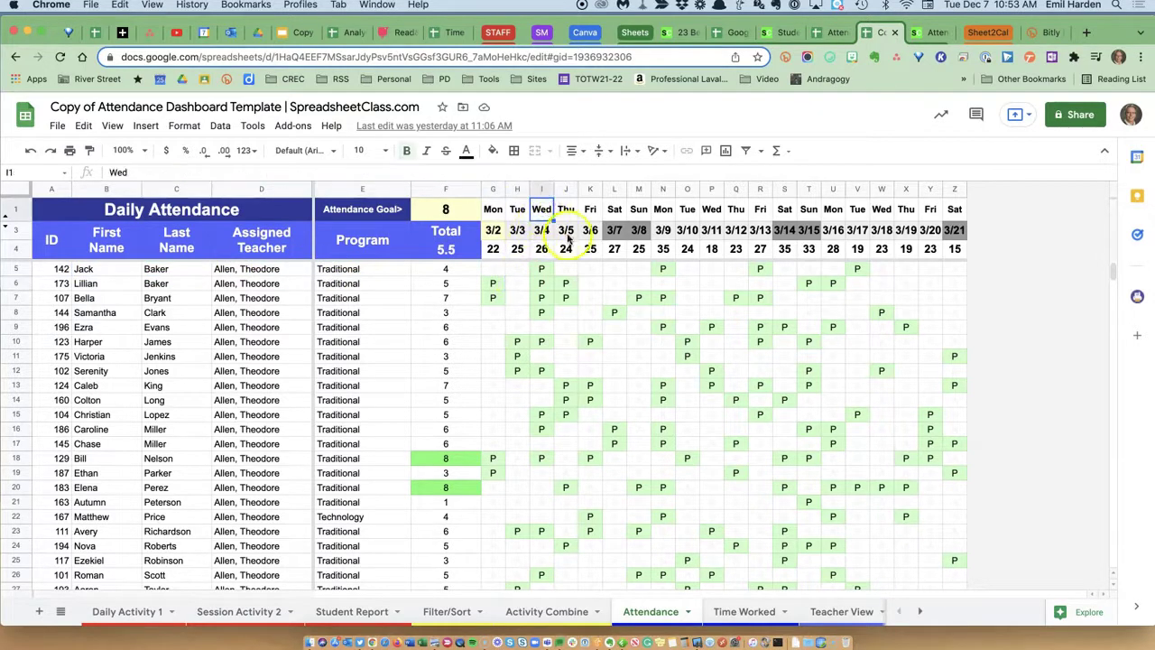
left_click(566, 210)
left_click(493, 209)
left_click(492, 249)
left_click(517, 249)
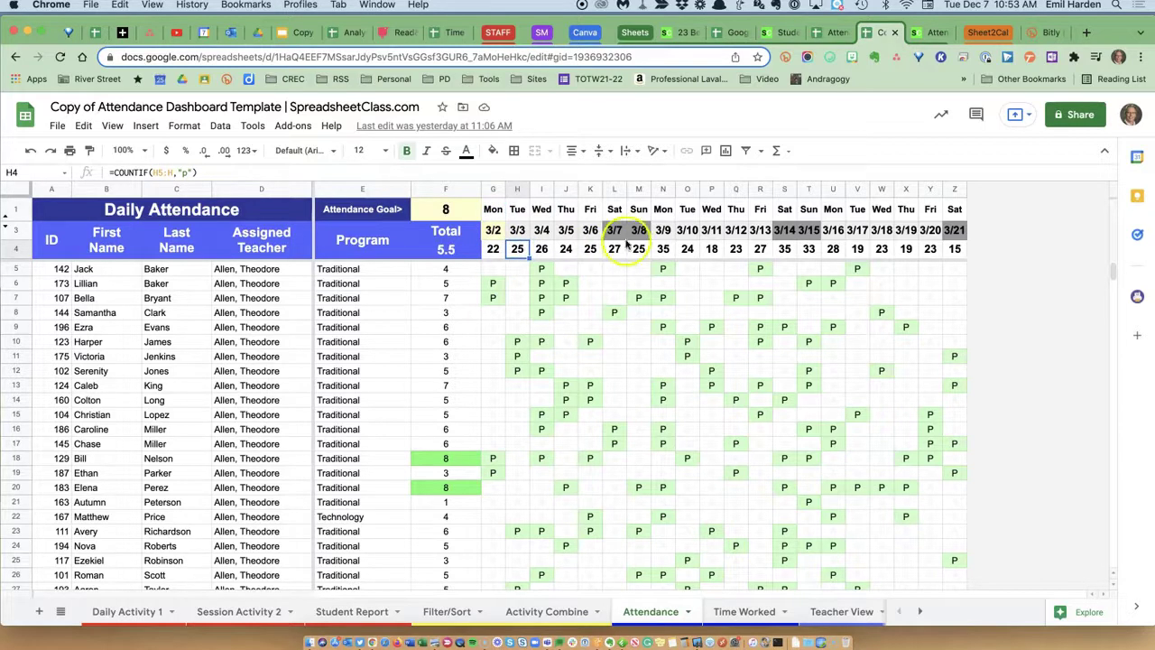
Flip between the my-build and copied dashboards to compare them, then show the Extensions list.
left_click(834, 33)
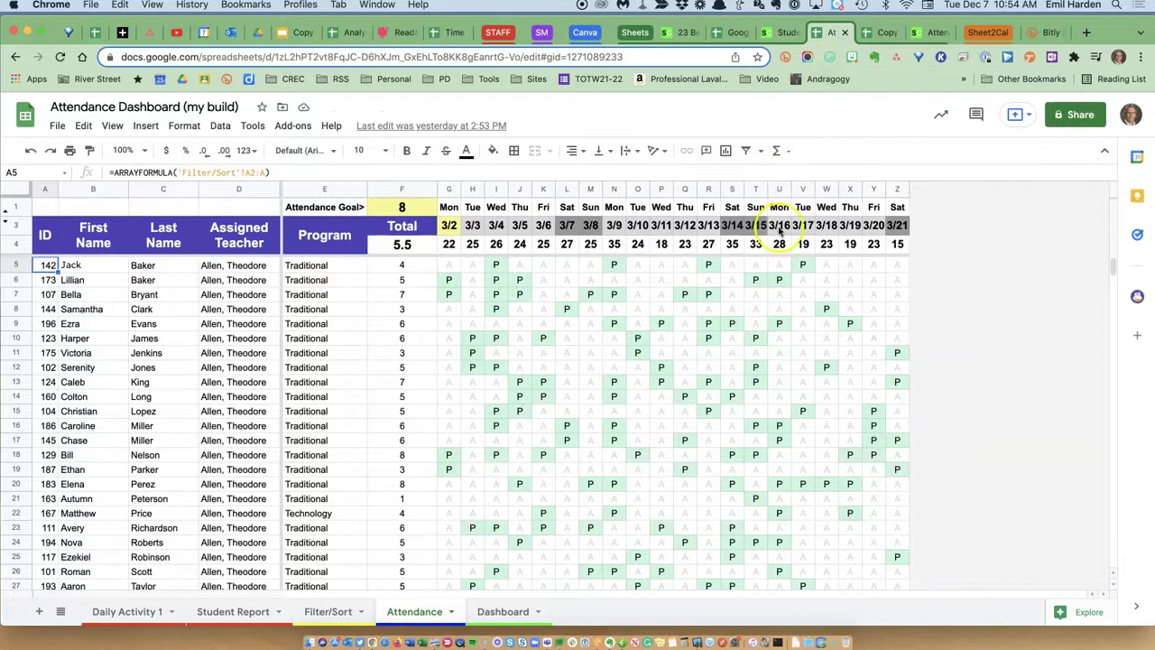
left_click(887, 34)
left_click(839, 34)
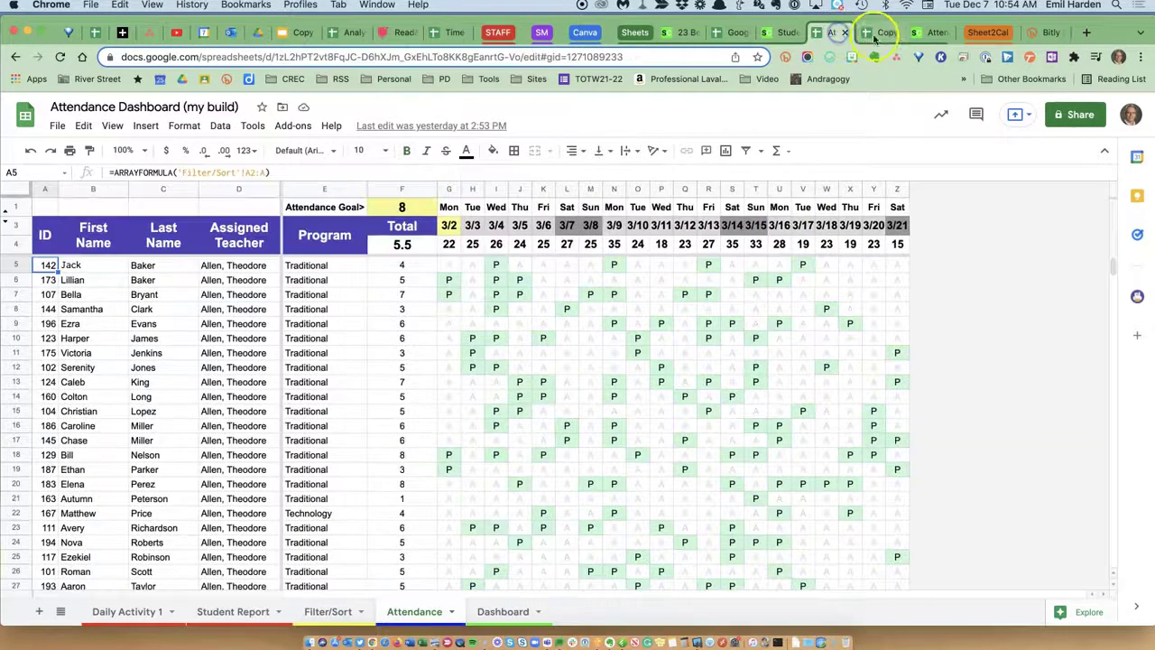
left_click(884, 34)
left_click(835, 35)
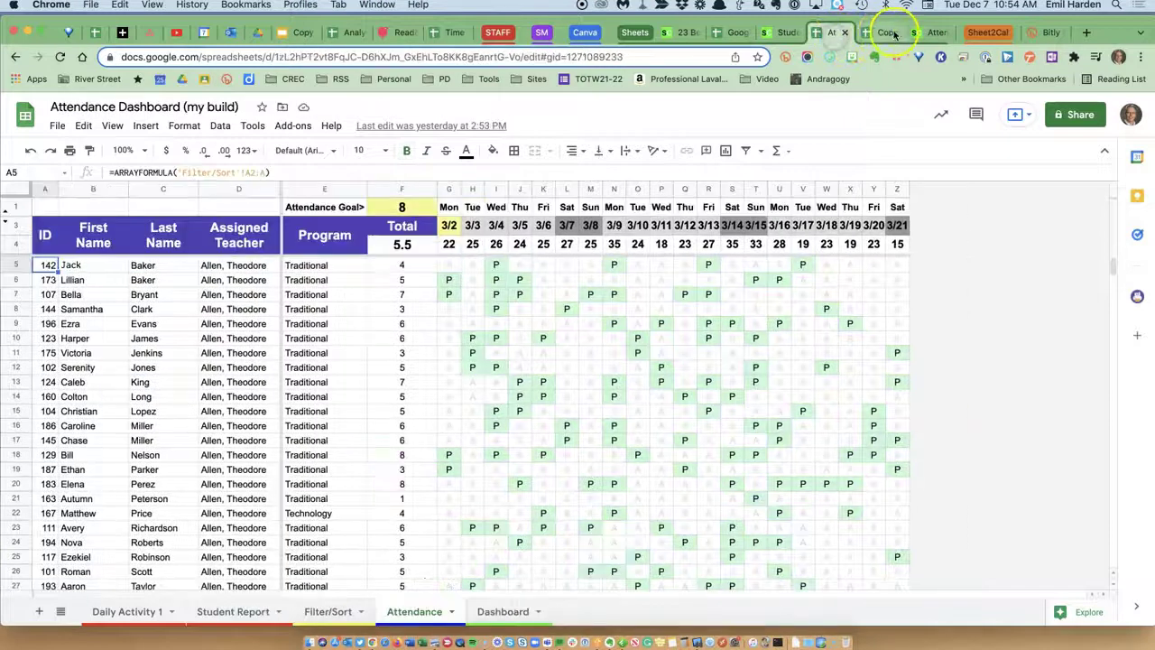
left_click(883, 35)
left_click(1074, 57)
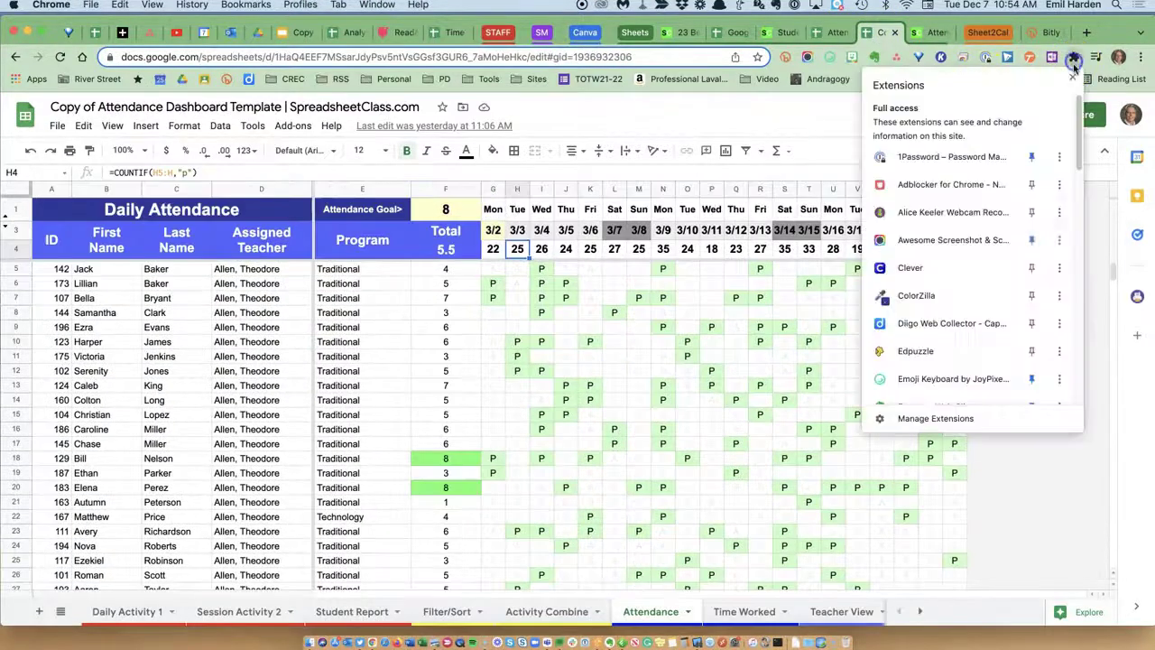
Split the tabs into two side-by-side windows with Tab Scissors.
scroll(961, 307, "down", 3)
scroll(993, 305, "down", 3)
left_click(917, 359)
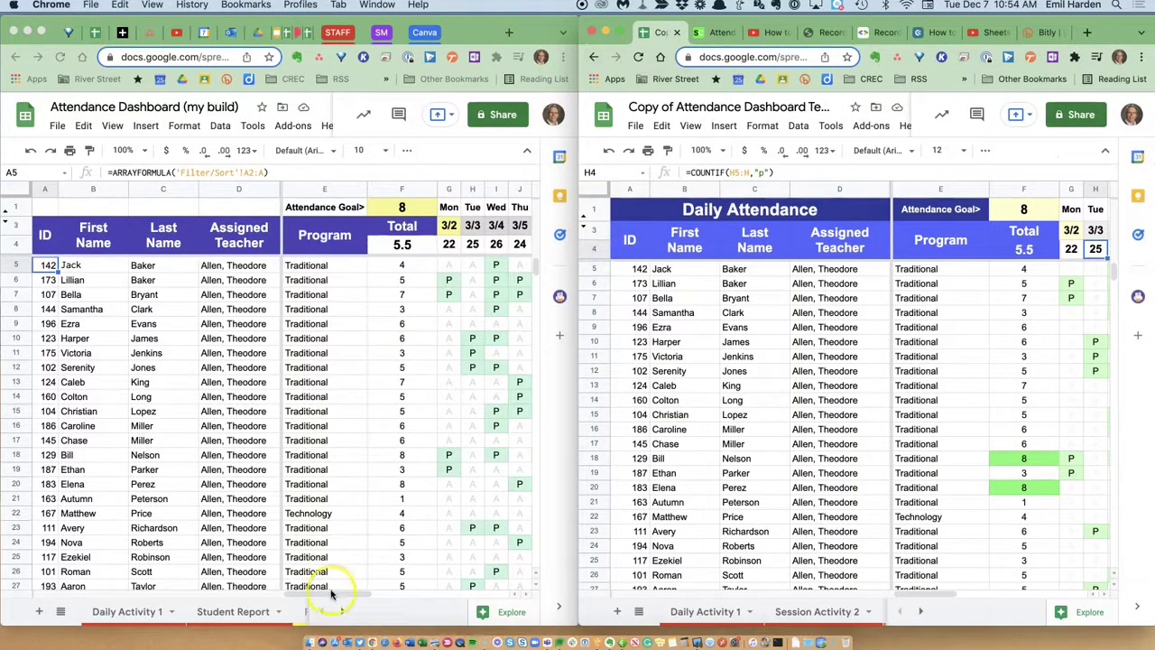
left_click(388, 598)
left_click_drag(388, 598, 420, 590)
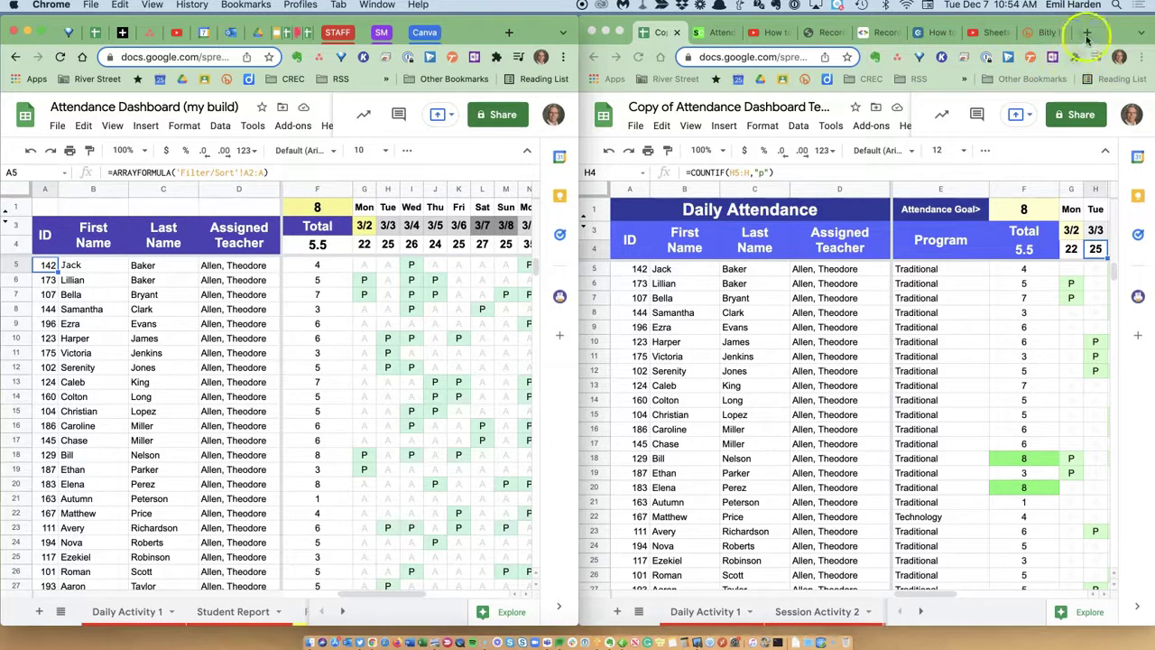
Merge the two windows back into one with the Tab Glue extension.
left_click(1074, 58)
scroll(959, 330, "down", 10)
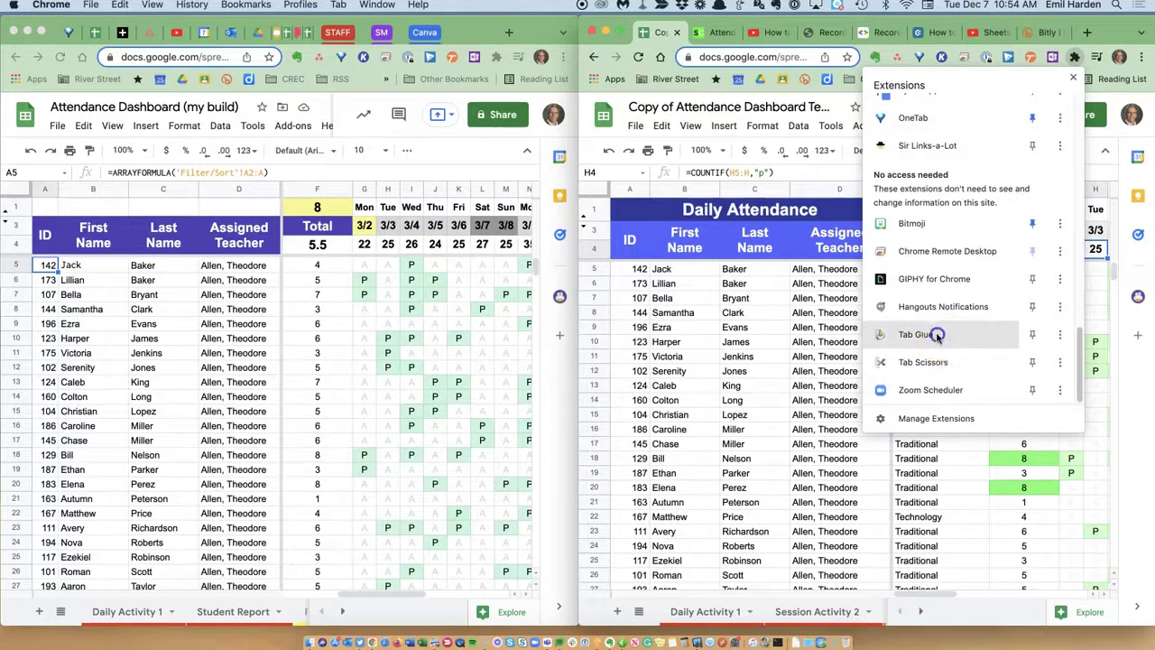
left_click(939, 335)
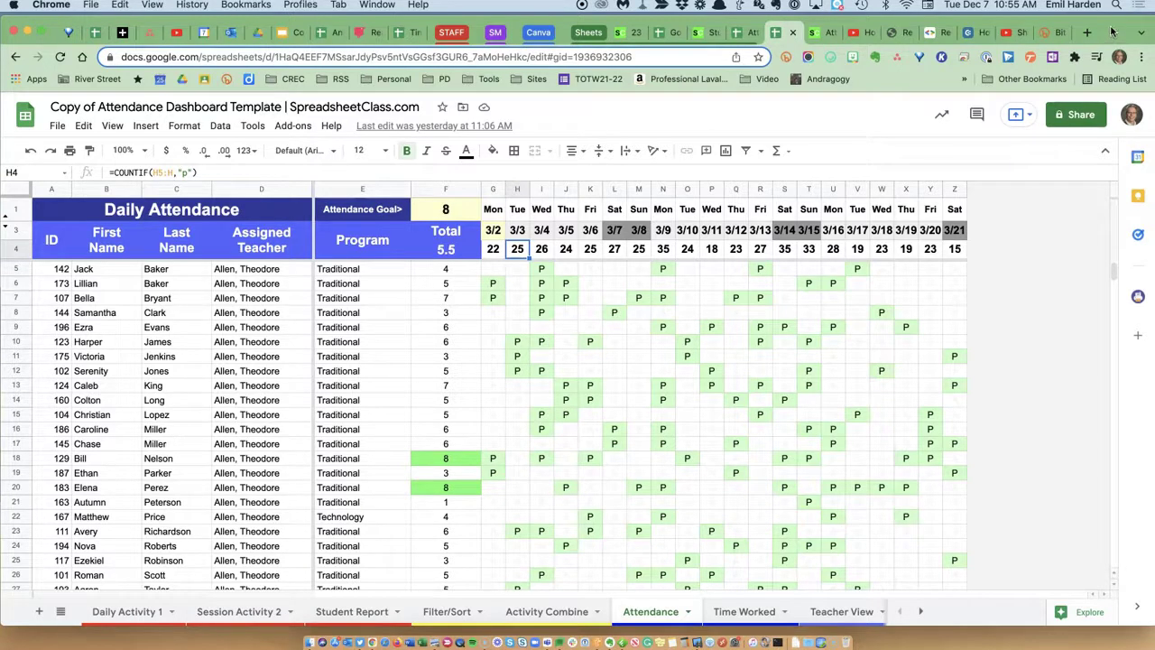
Show the tab-strip and cell right-click menus, including Paste special, then minimize the browser.
right_click(1108, 30)
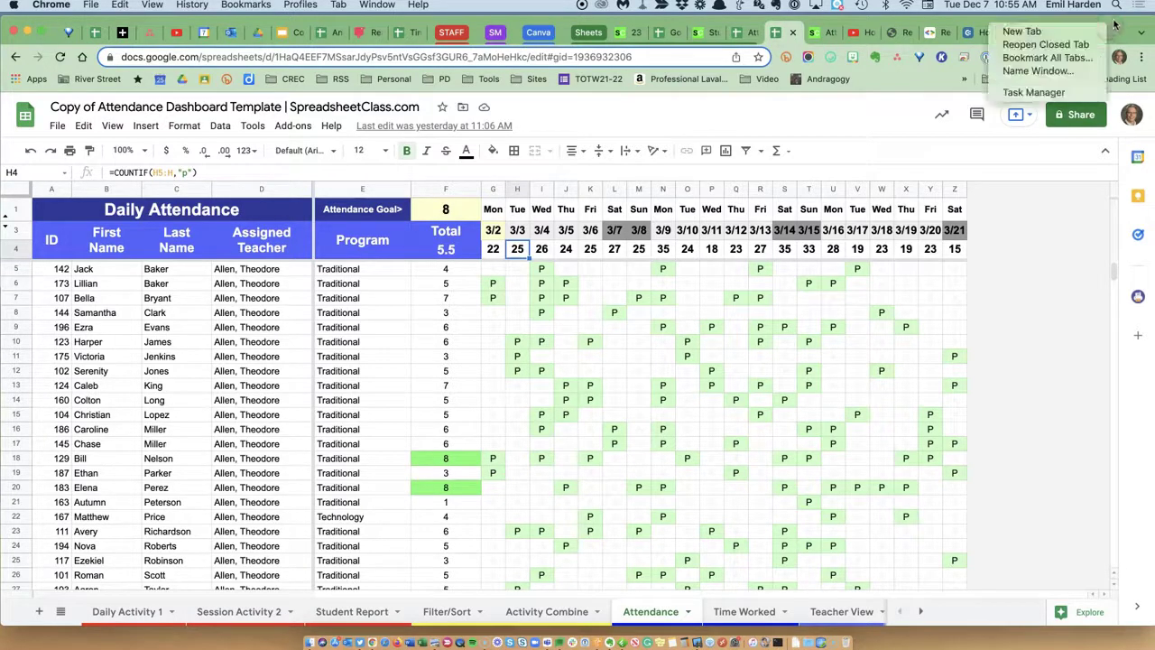
left_click(1044, 214)
right_click(1044, 214)
mouse_move(1087, 214)
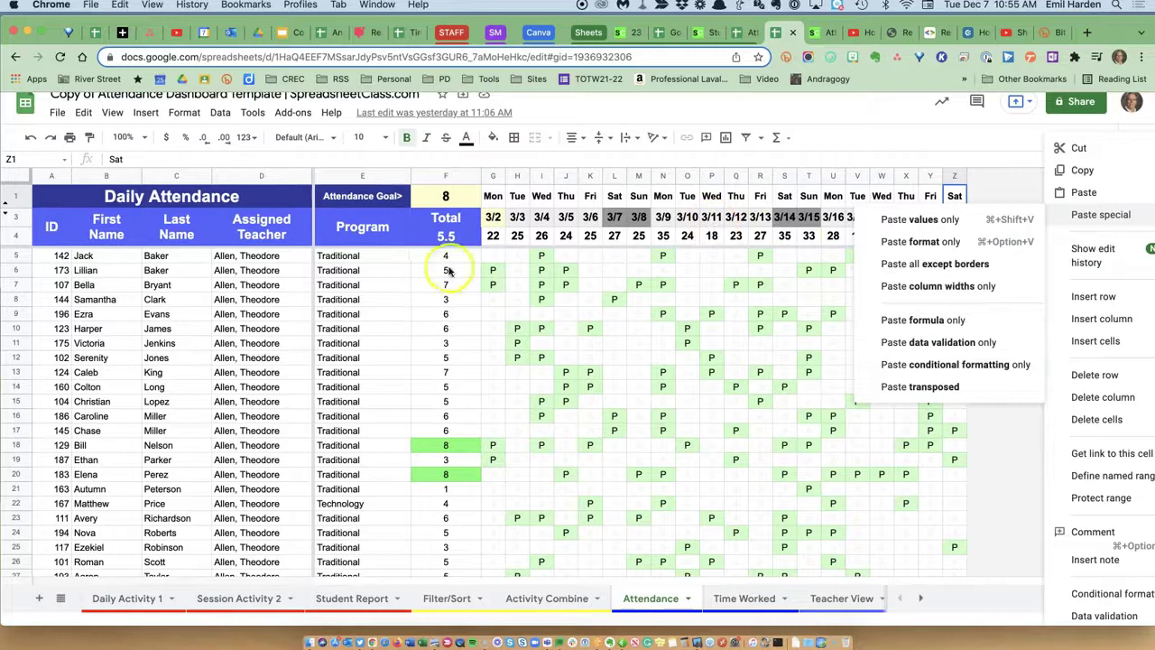
left_click(370, 274)
right_click(371, 270)
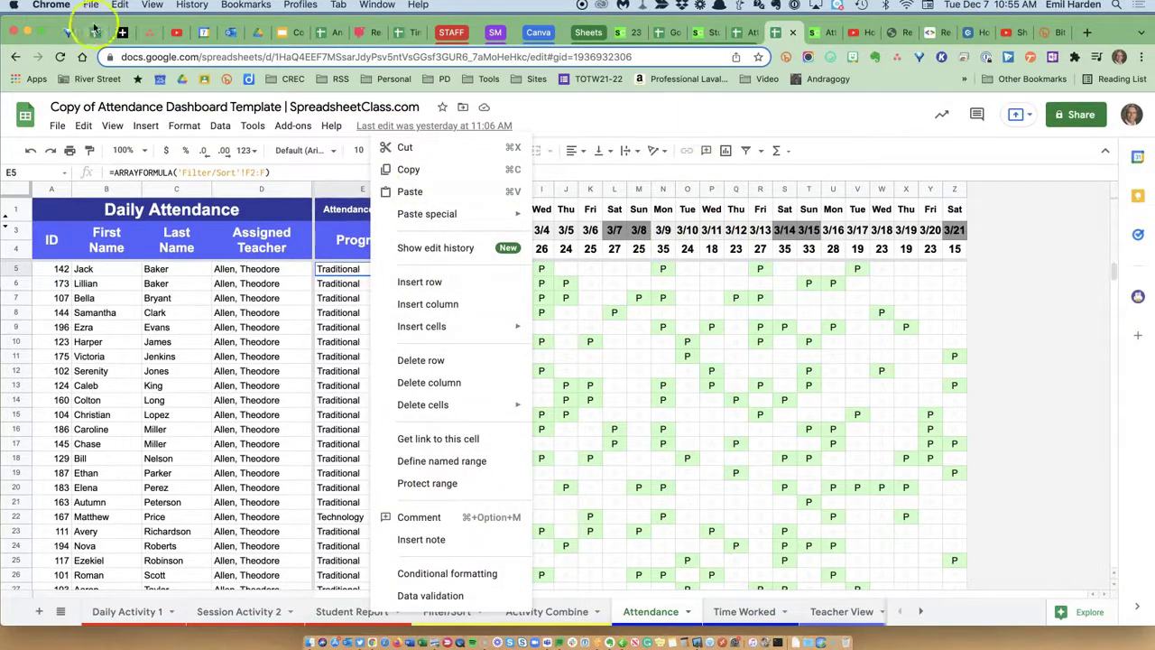
left_click(27, 34)
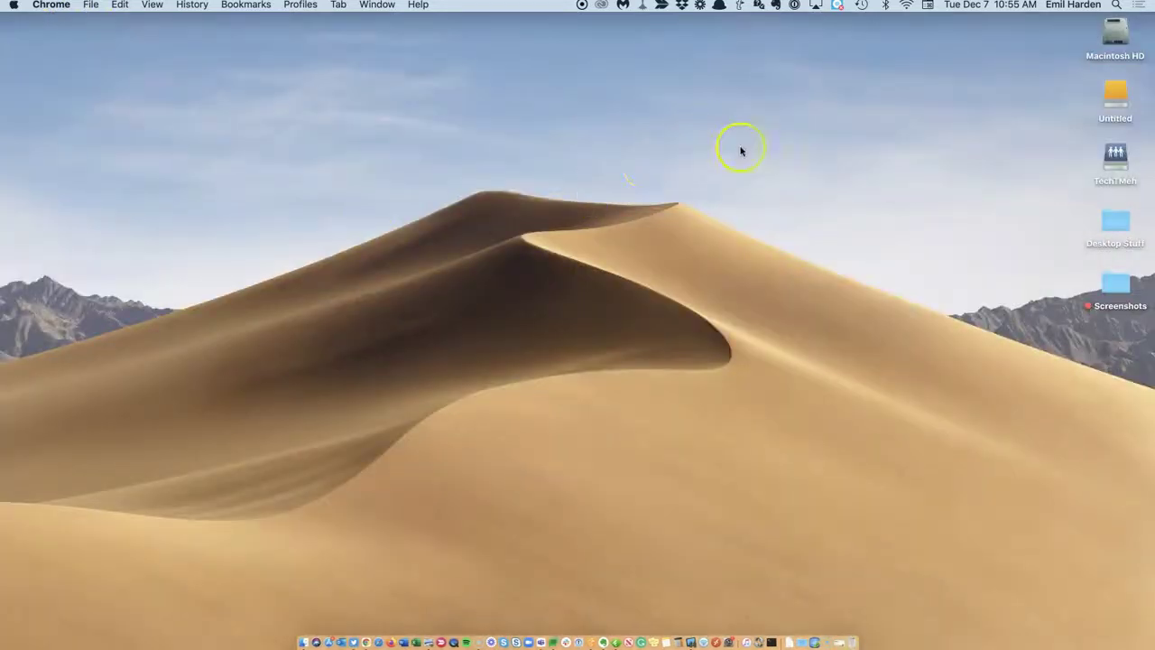
Open the Desktop Stuff folder, previewing the desktop and Finder toolbar right-click menus along the way.
right_click(767, 150)
left_click(884, 352)
left_click(1111, 223)
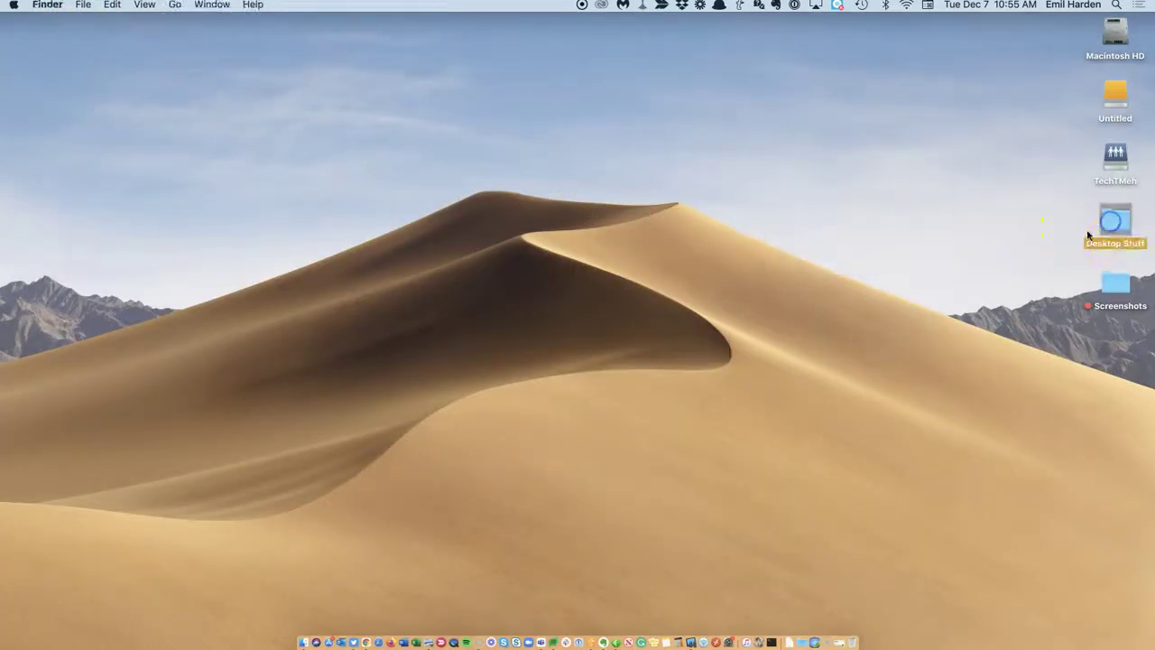
double_click(1090, 233)
right_click(501, 61)
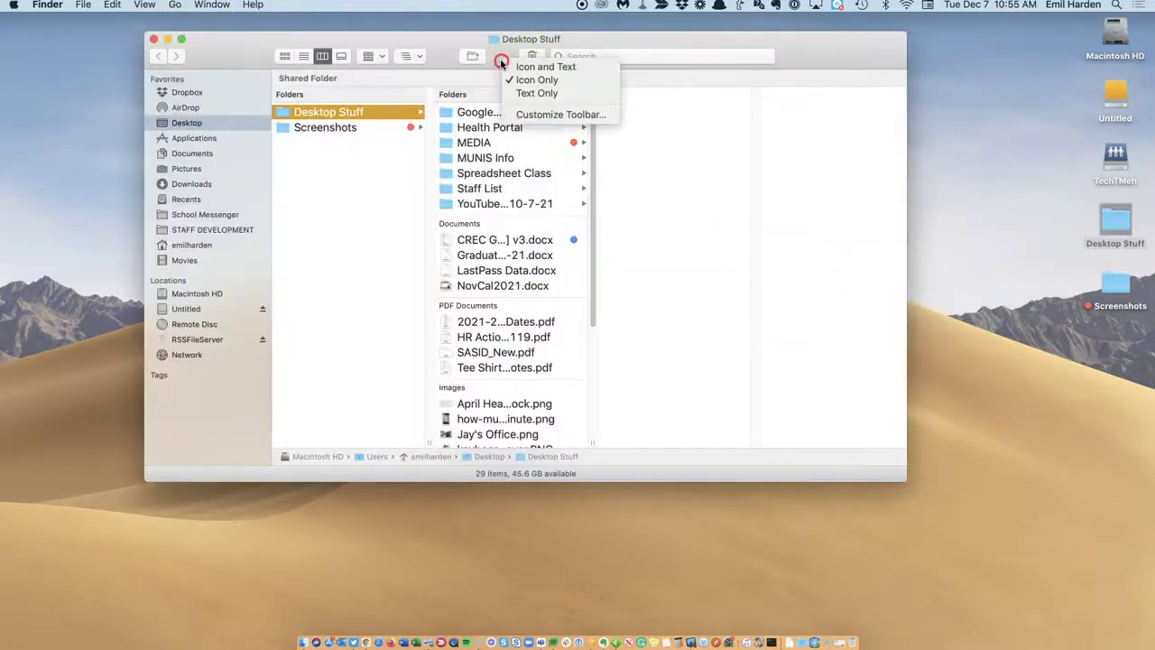
left_click(981, 67)
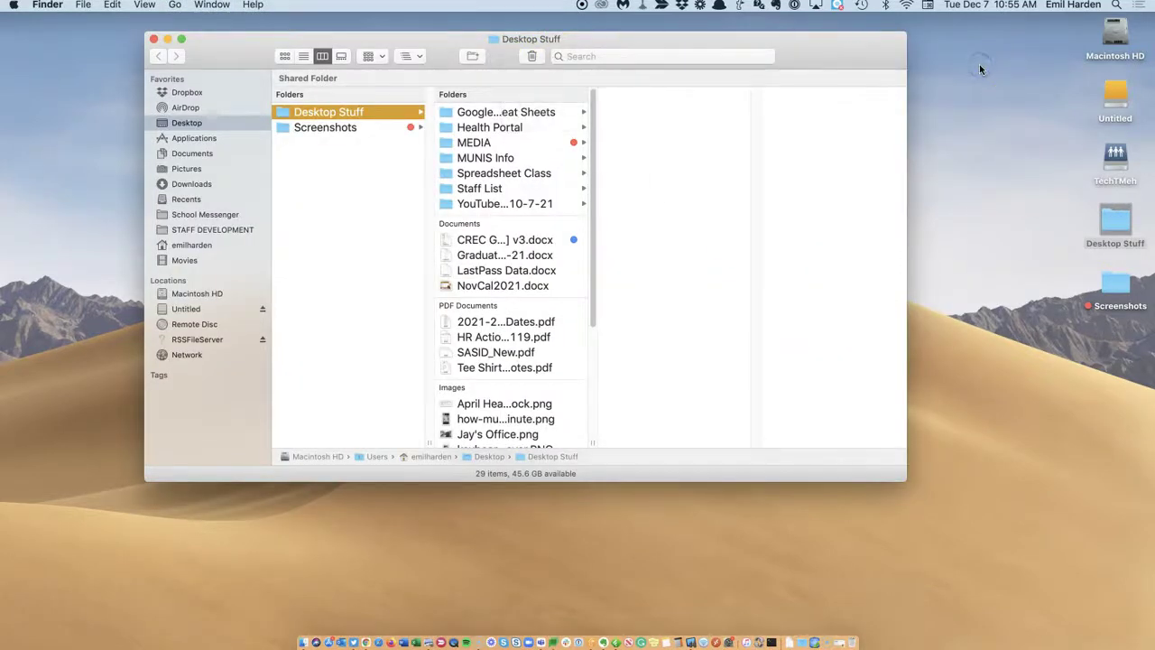